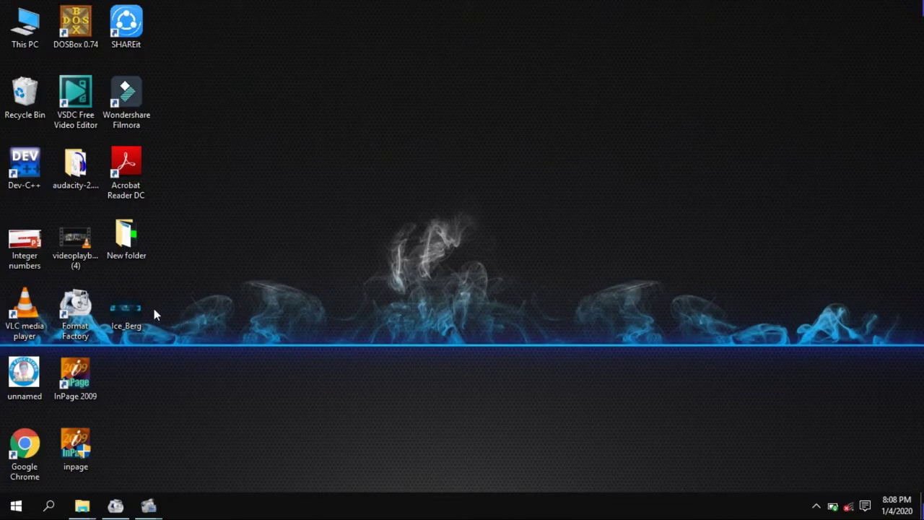
View the Ice_Berg banner in Photos, close it, and open New folder.
double_click(126, 310)
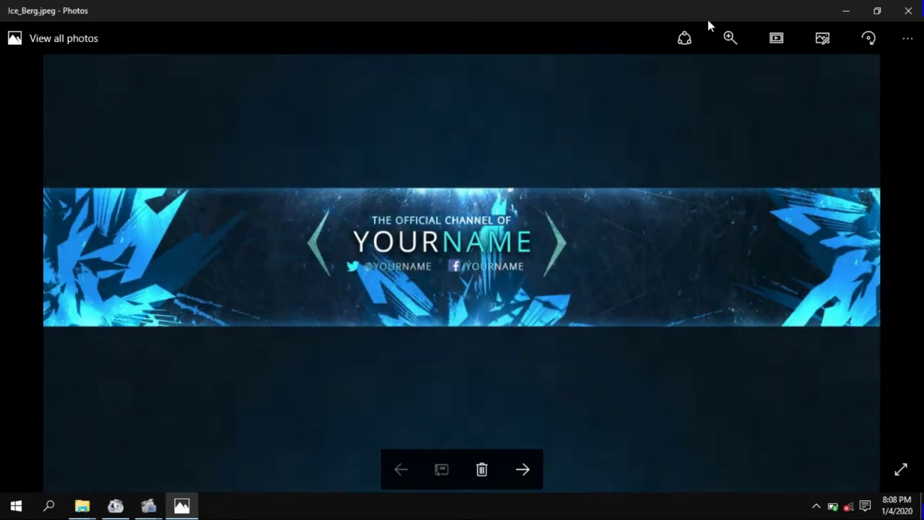
mouse_move(461, 256)
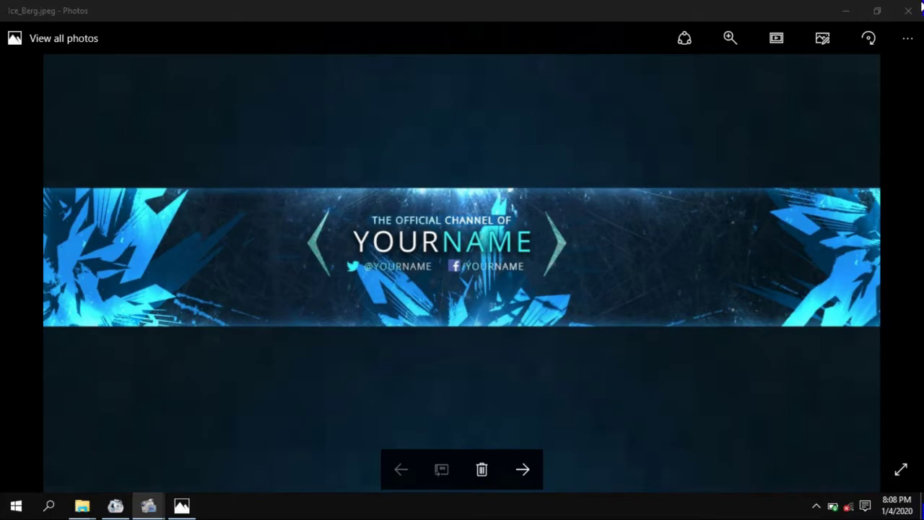
left_click(908, 10)
double_click(147, 241)
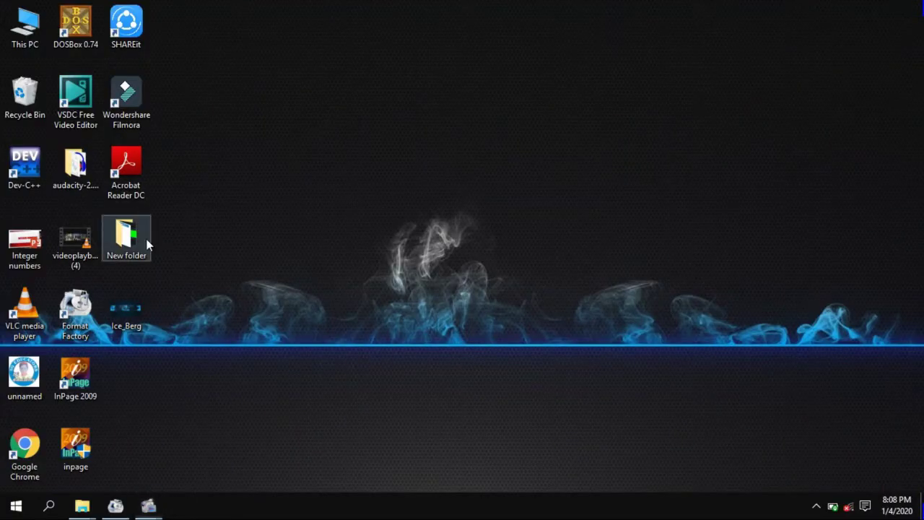
Preview fdas.jpg in Photos, close it, and minimize the folder to show the desktop.
double_click(489, 179)
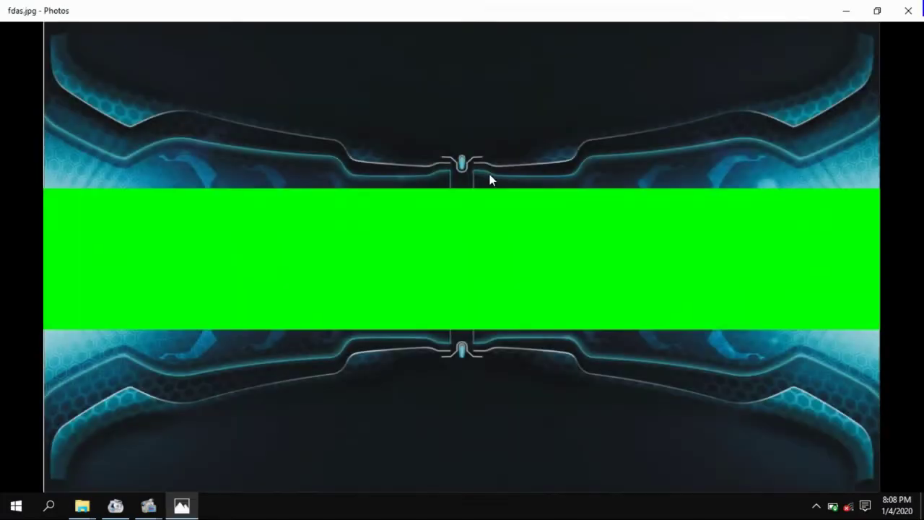
left_click(884, 6)
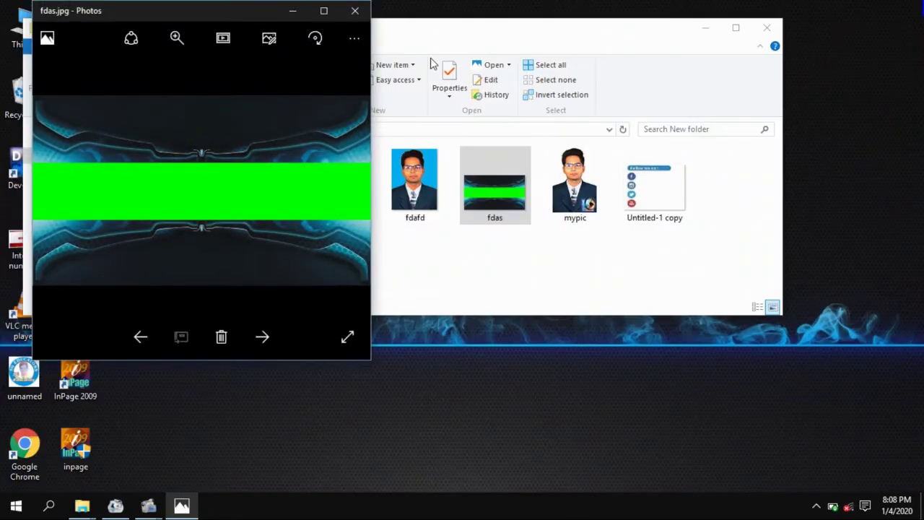
left_click(358, 12)
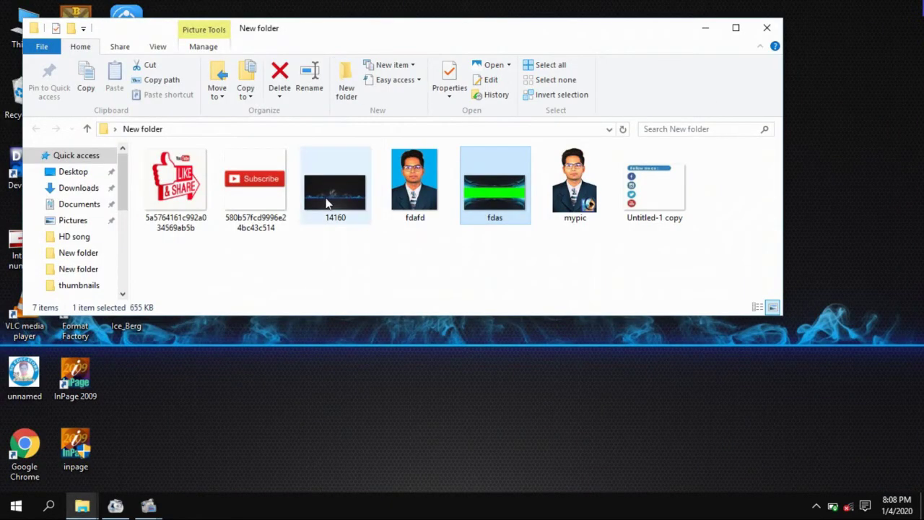
left_click(204, 402)
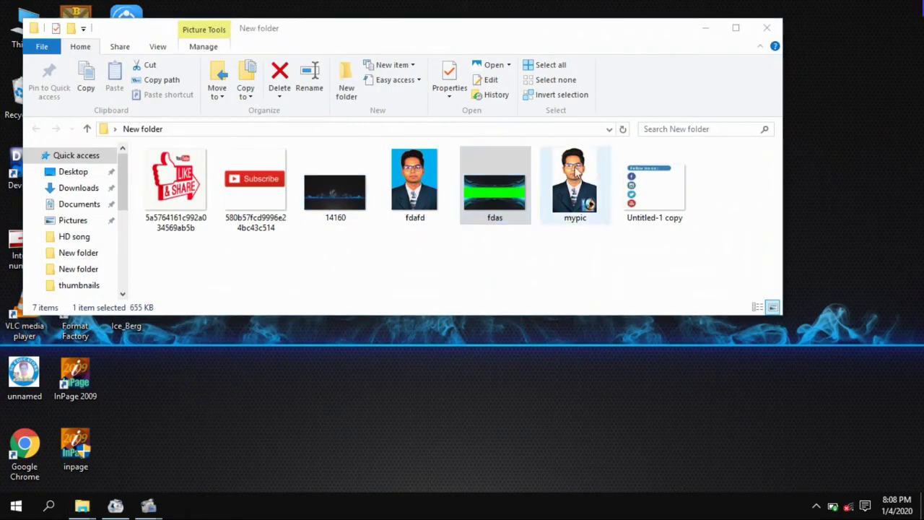
left_click(711, 35)
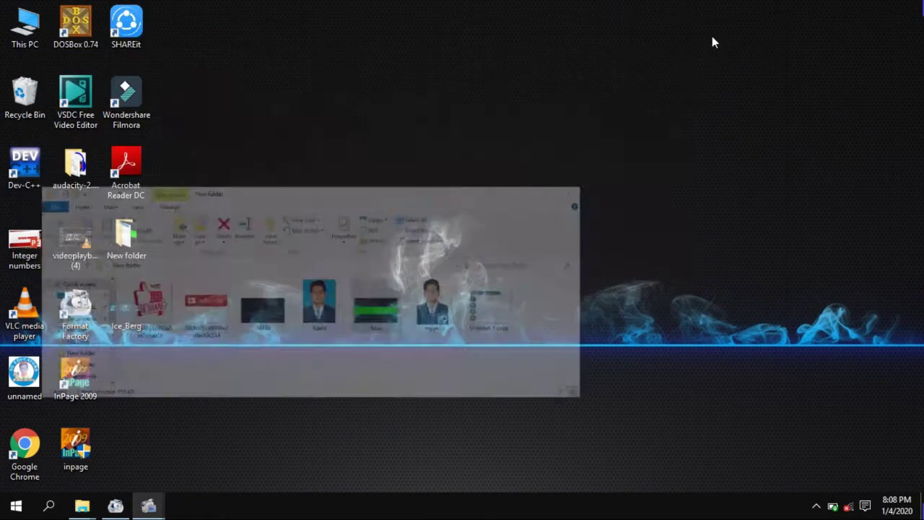
Launch Adobe Photoshop 7.0 by searching 'ad' from the Start menu.
key("super")
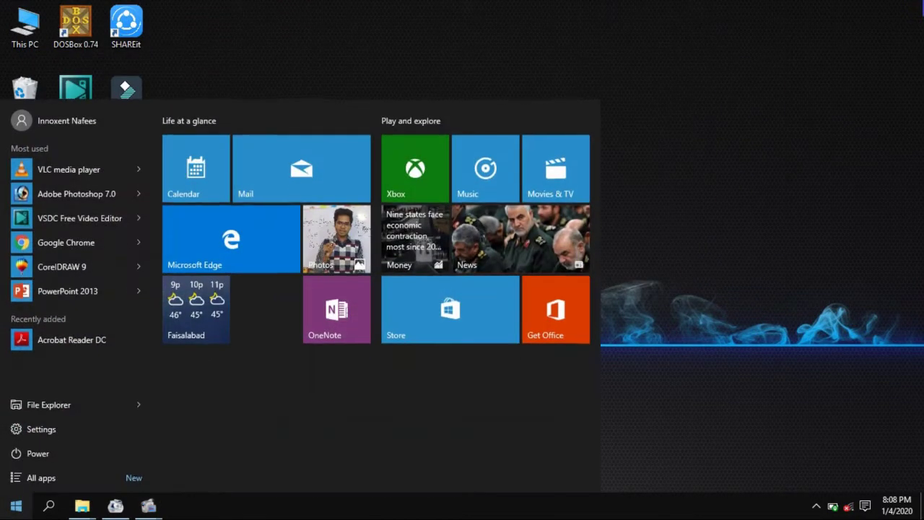
type("ad")
key("Return")
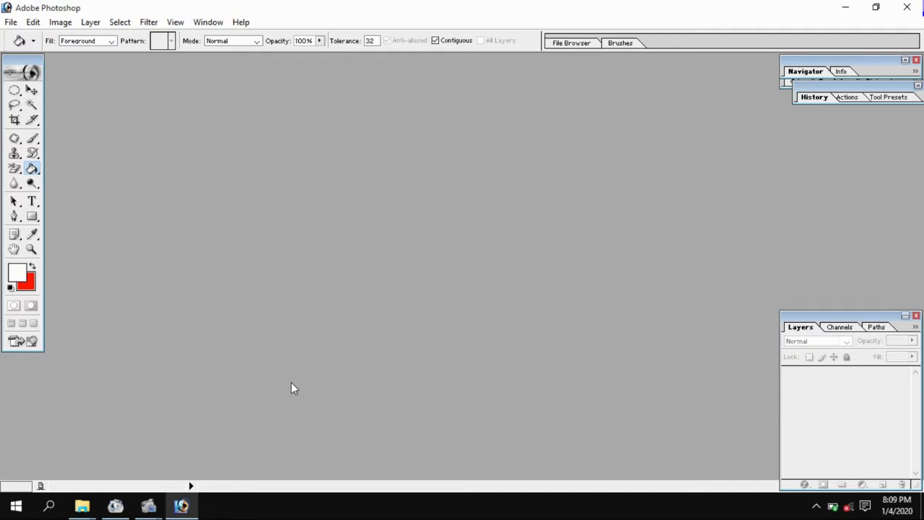
Create a new blank document 2560 × 1440 pixels.
left_click(10, 22)
left_click(34, 38)
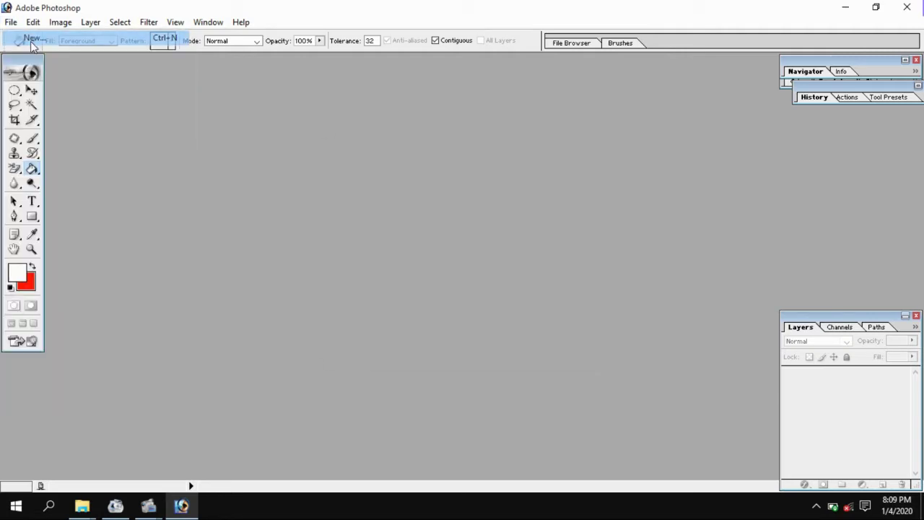
key("Tab")
key("Tab")
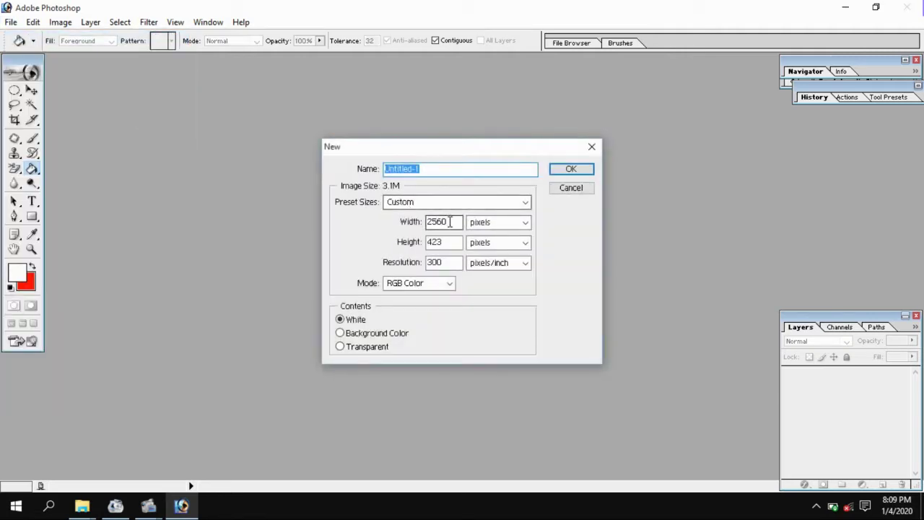
type("25")
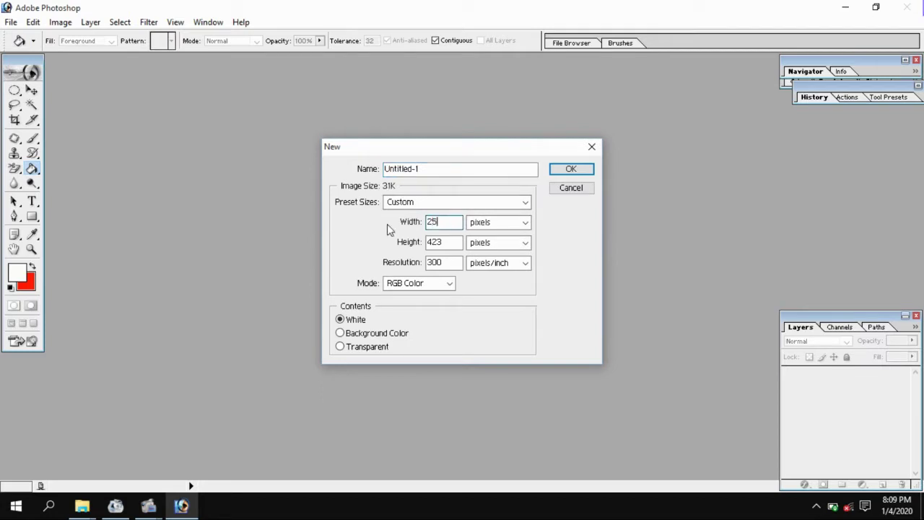
type("6")
type("0")
left_click(432, 242)
double_click(434, 242)
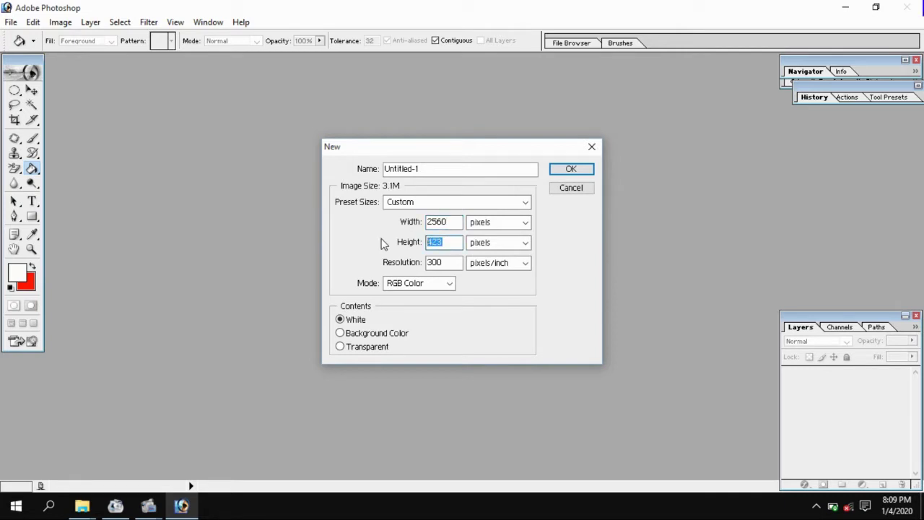
type("1")
type("440")
left_click(571, 170)
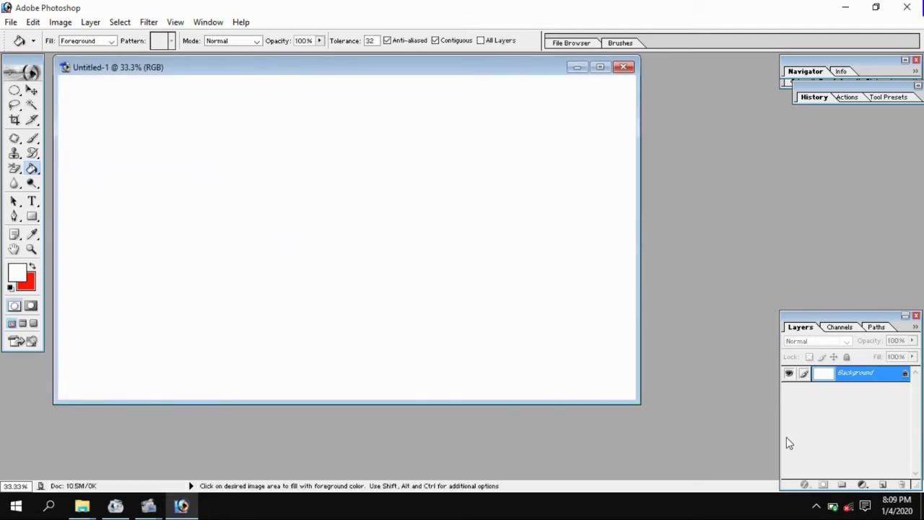
Drag fdas.jpg from New folder onto Photoshop to open it.
left_click(922, 505)
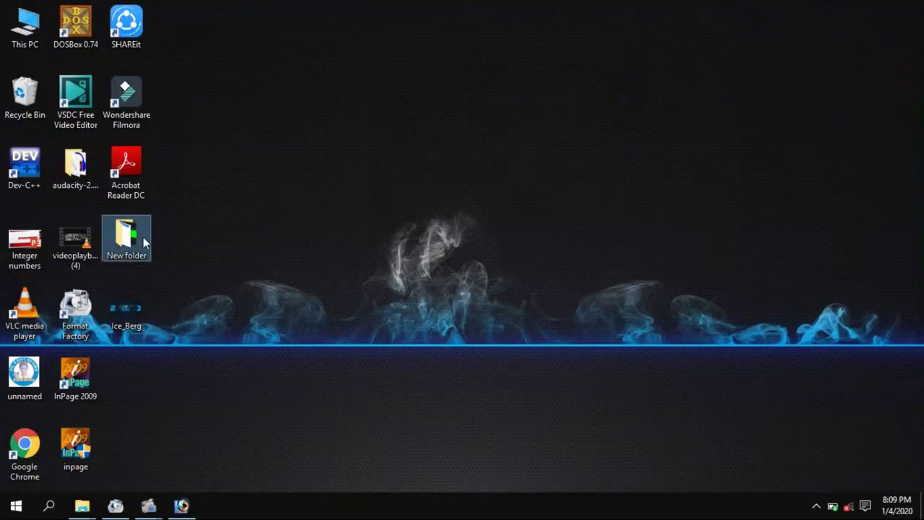
double_click(127, 238)
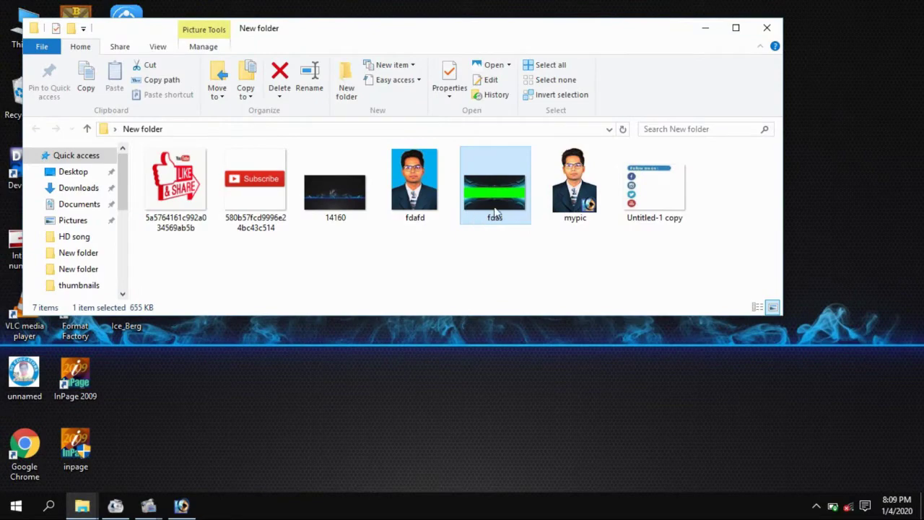
left_click_drag(495, 210, 201, 473)
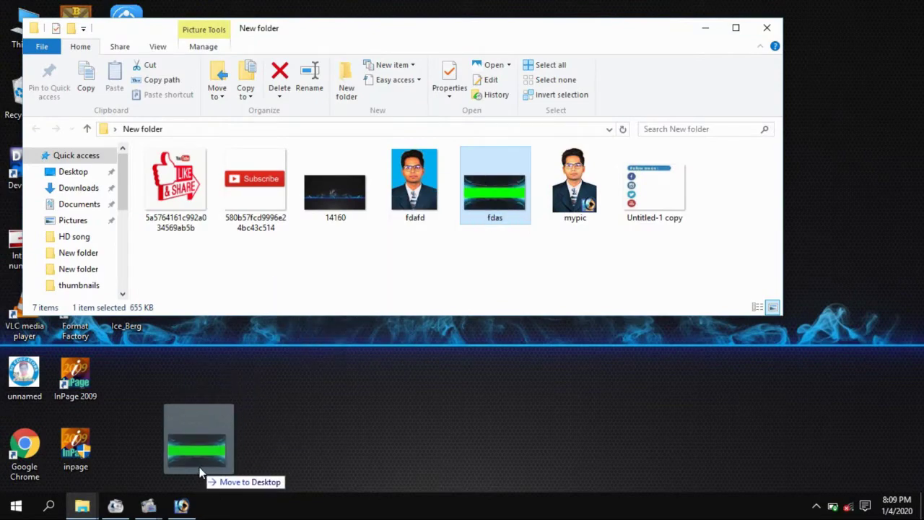
mouse_move(201, 472)
left_mouse_down()
mouse_move(186, 509)
mouse_move(328, 276)
left_mouse_up()
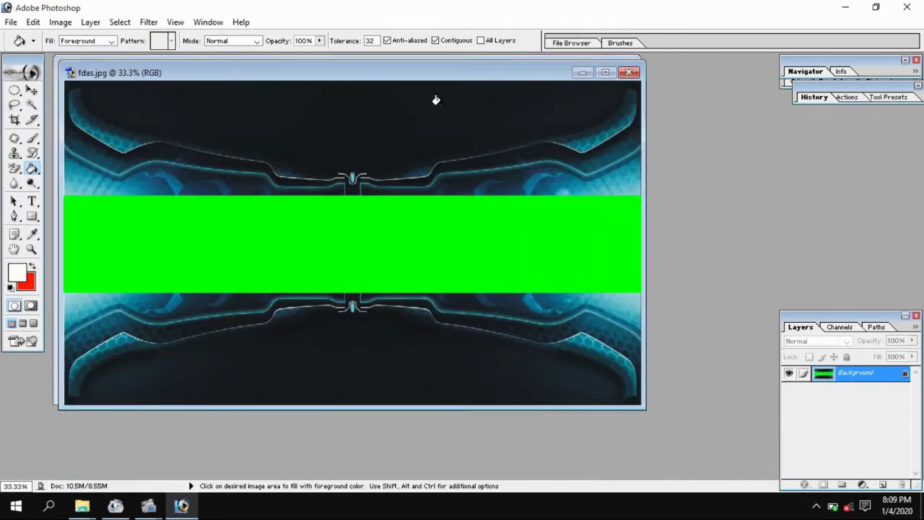
Move fdas.jpg into Untitled-1 as Layer 1 with the Move Tool, then close fdas.jpg.
left_click_drag(439, 76, 524, 140)
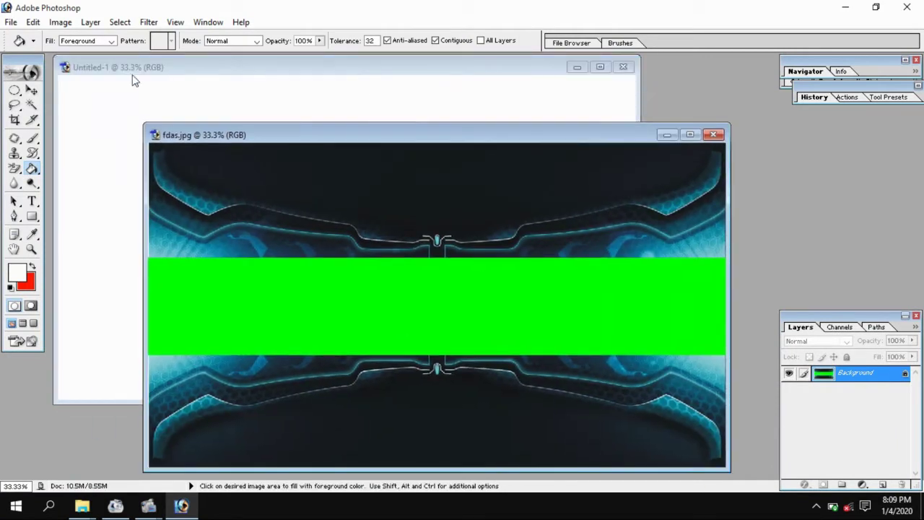
mouse_move(228, 138)
left_mouse_down()
mouse_move(266, 123)
mouse_move(265, 113)
left_mouse_up()
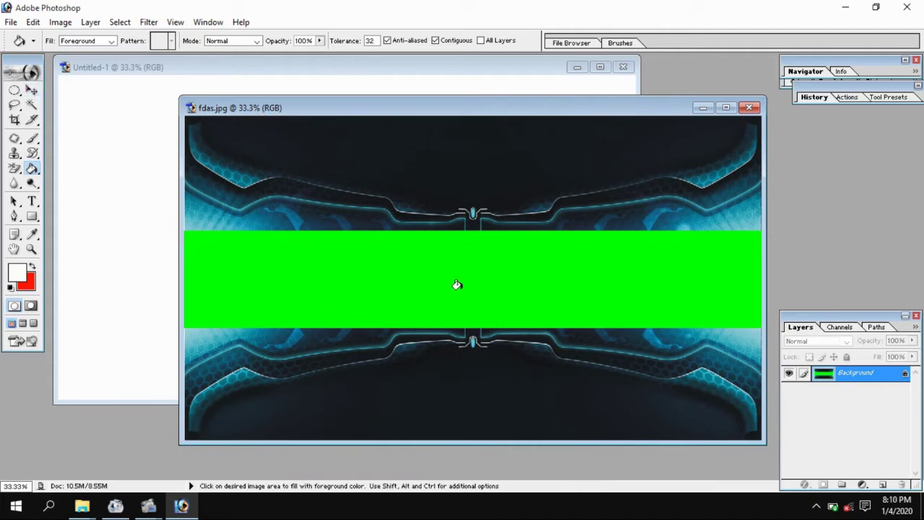
left_click(32, 91)
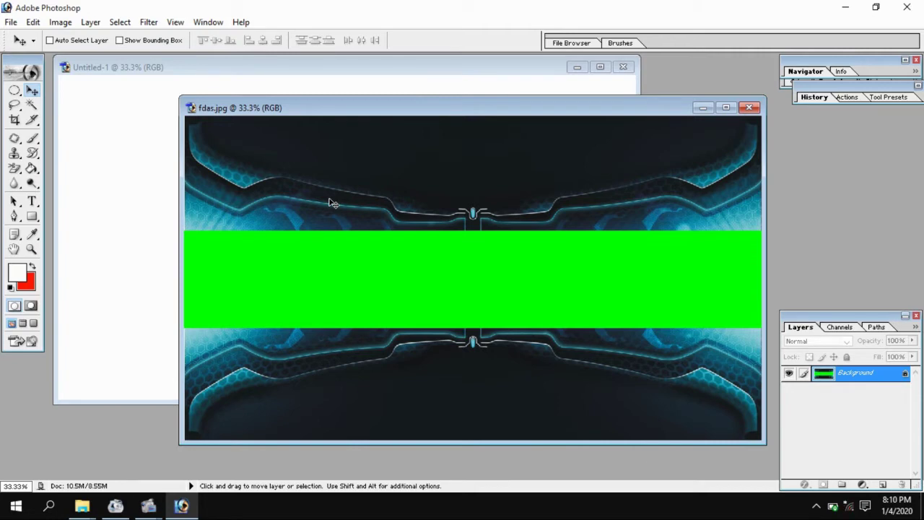
mouse_move(333, 204)
left_mouse_down()
mouse_move(132, 130)
mouse_move(207, 165)
left_mouse_up()
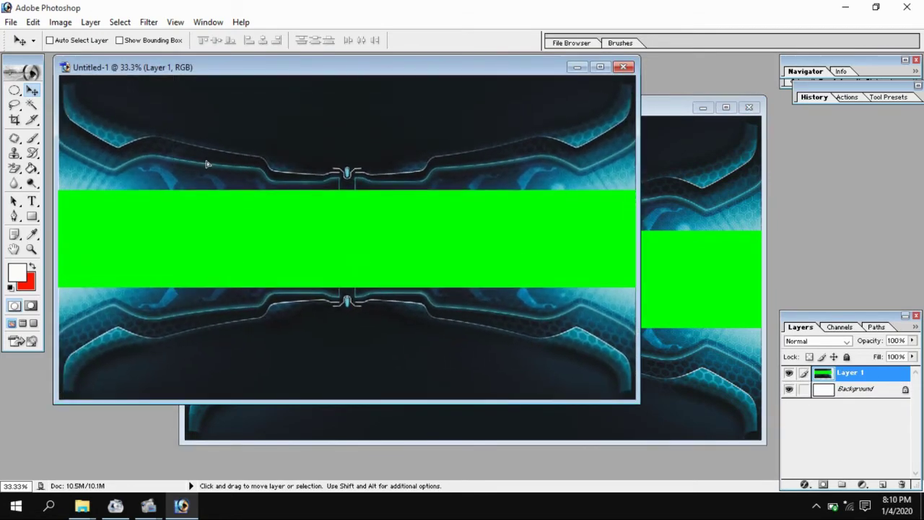
left_click(744, 109)
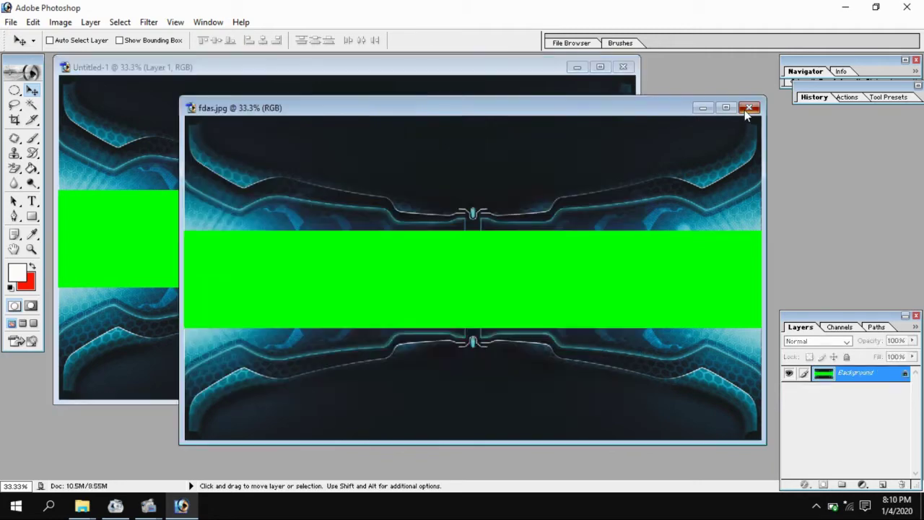
left_click(746, 110)
Create a white 2560 × 423 canvas and drag it into Untitled-1 as Layer 2.
key("ctrl+n")
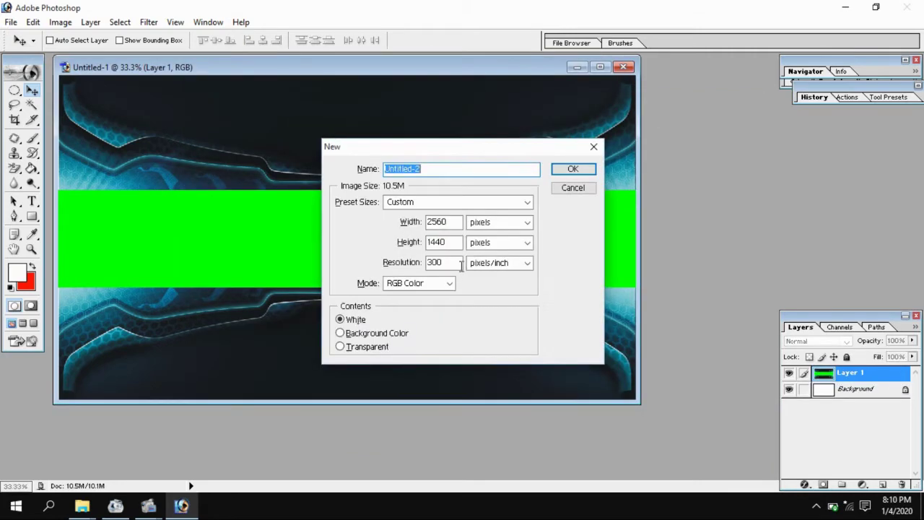
double_click(435, 242)
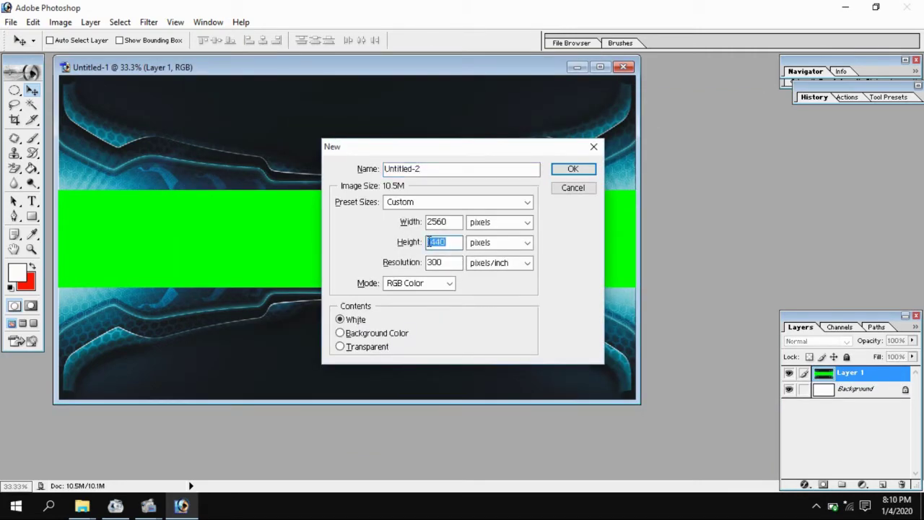
type("423")
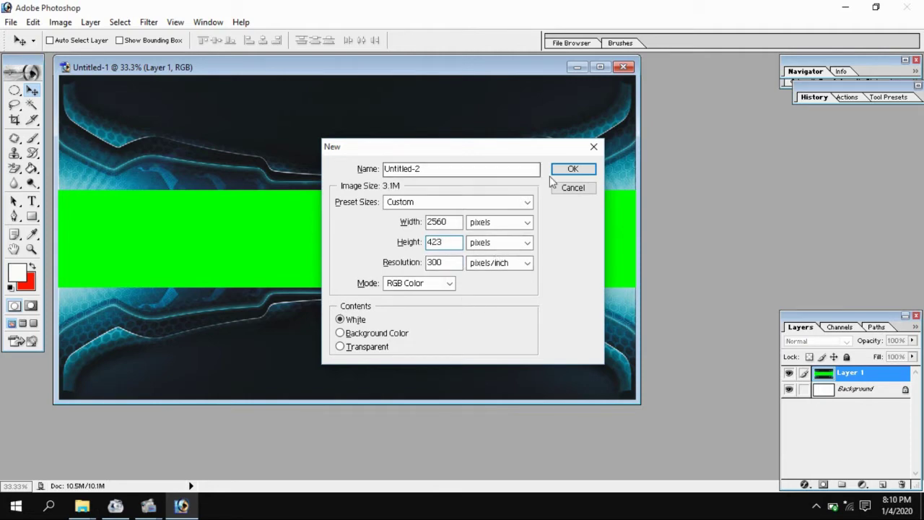
left_click(573, 170)
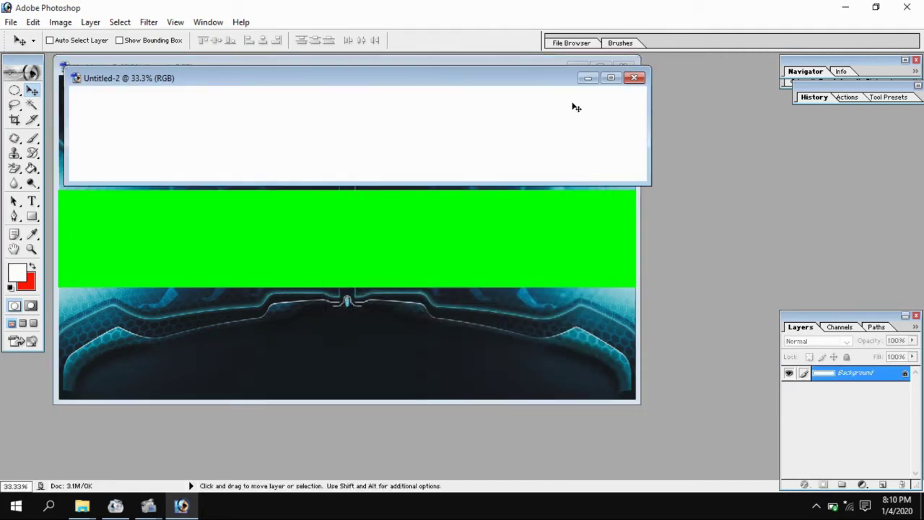
left_click_drag(560, 77, 569, 128)
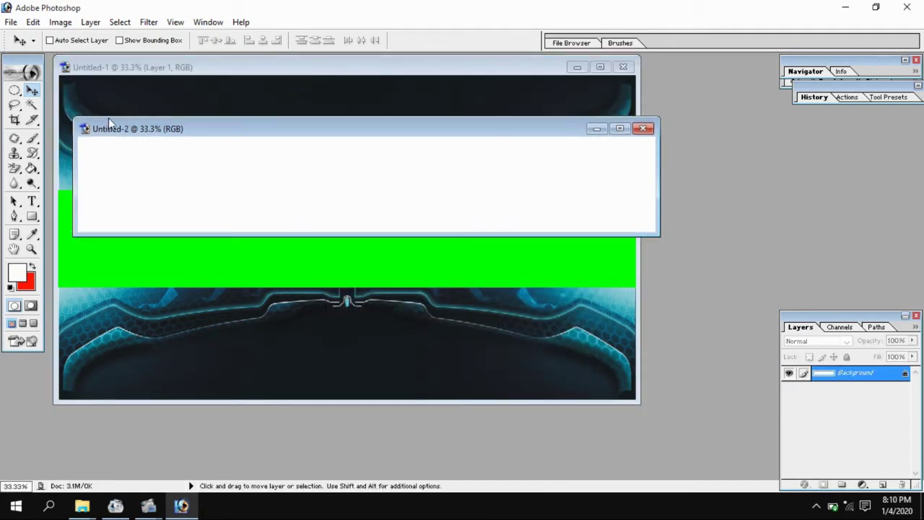
mouse_move(194, 203)
left_mouse_down()
mouse_move(187, 254)
mouse_move(184, 220)
left_mouse_up()
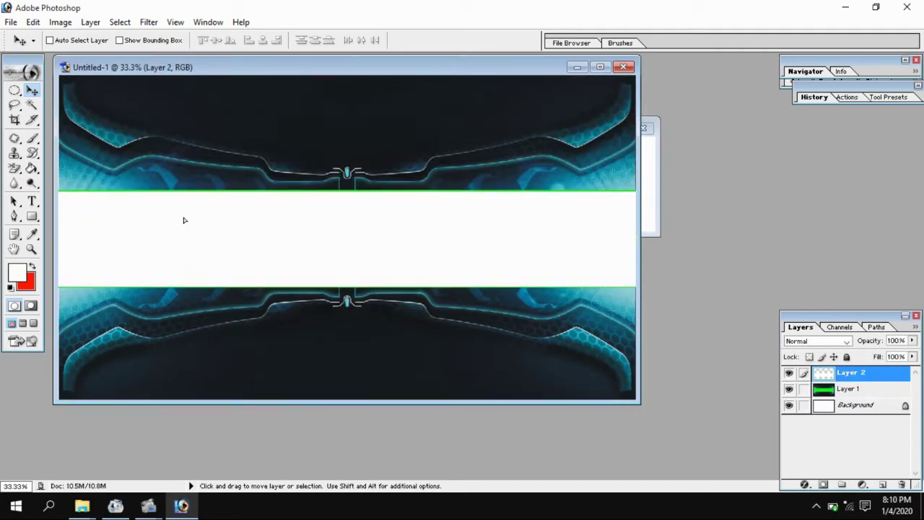
Fill Layer 2's white band with black using the Paint Bucket.
left_click(599, 67)
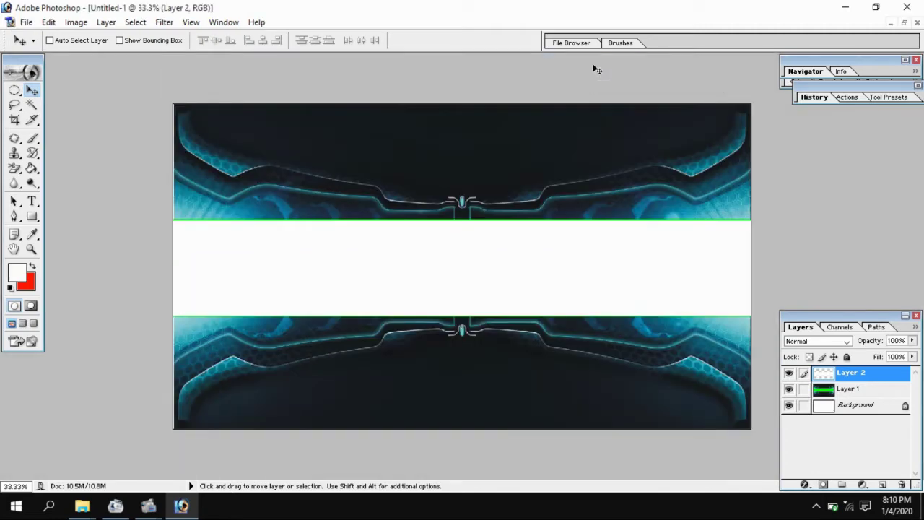
left_click(22, 273)
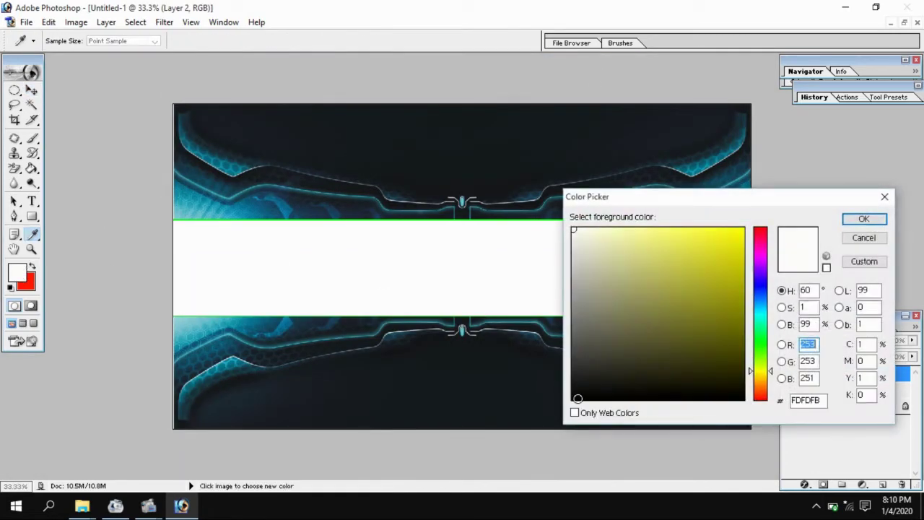
left_click(574, 398)
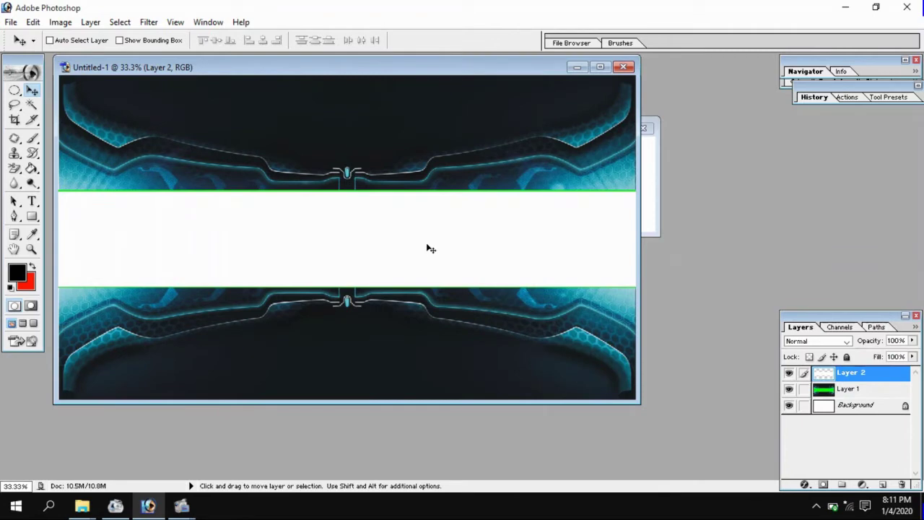
left_click(35, 172)
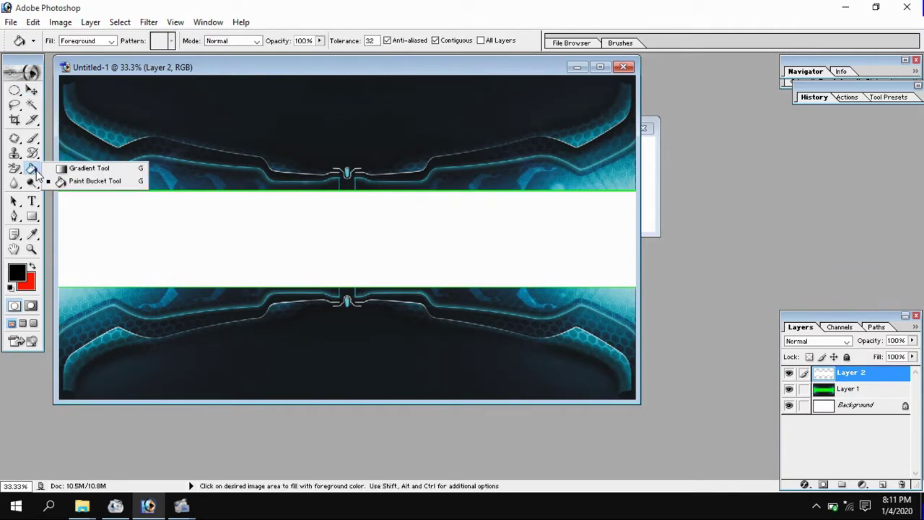
left_click(83, 184)
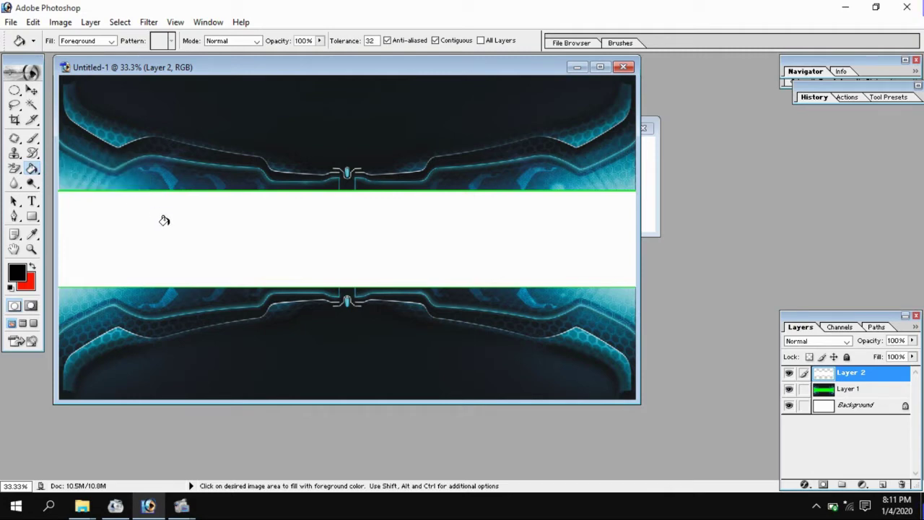
left_click(224, 225)
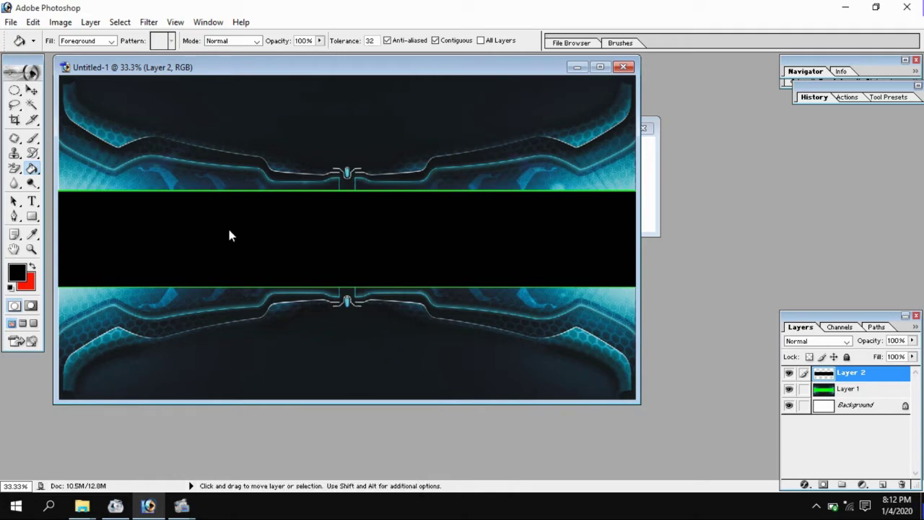
key("ctrl+n")
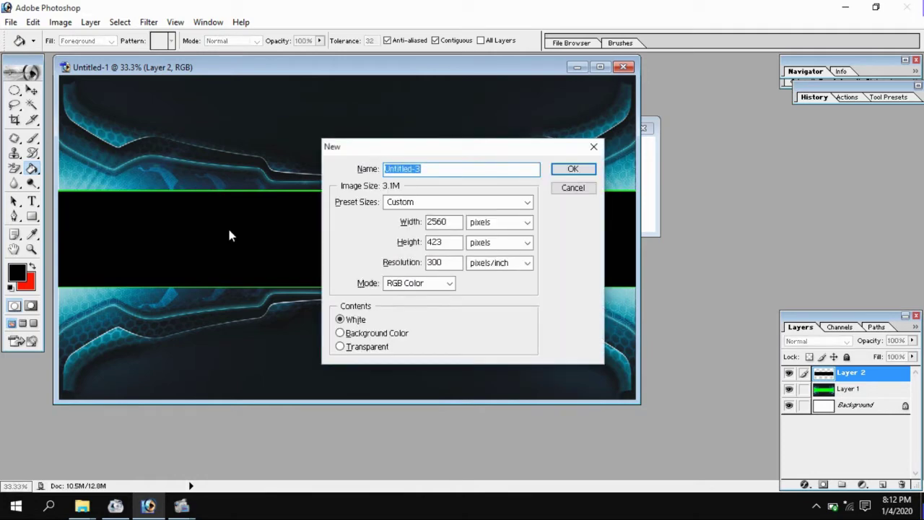
Create a 1546 × 423 white panel and drag it onto the centre of the black band.
left_click(453, 222)
left_click_drag(454, 221, 415, 223)
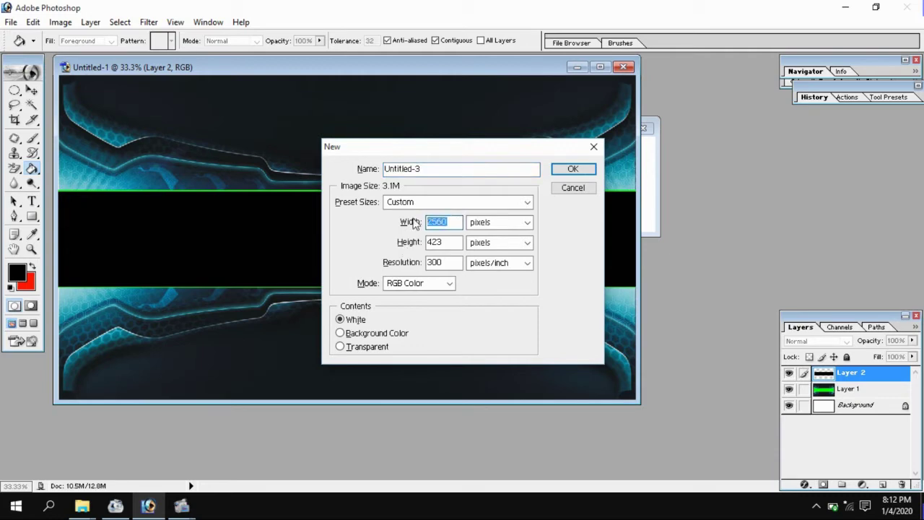
type("15")
type("4")
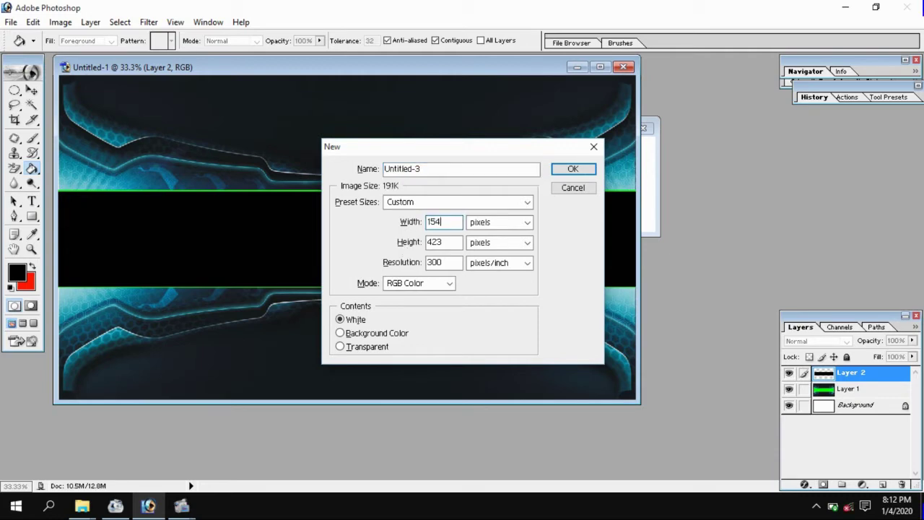
type("6")
left_click(447, 245)
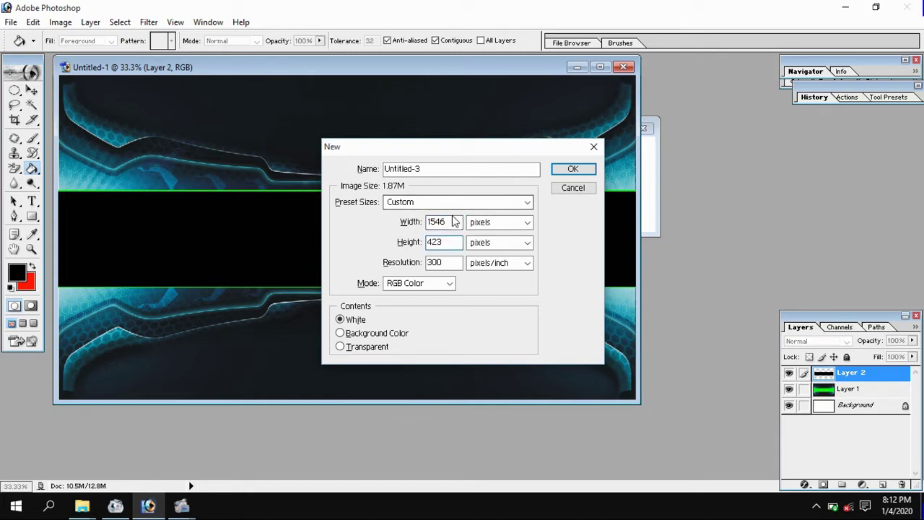
left_click(578, 169)
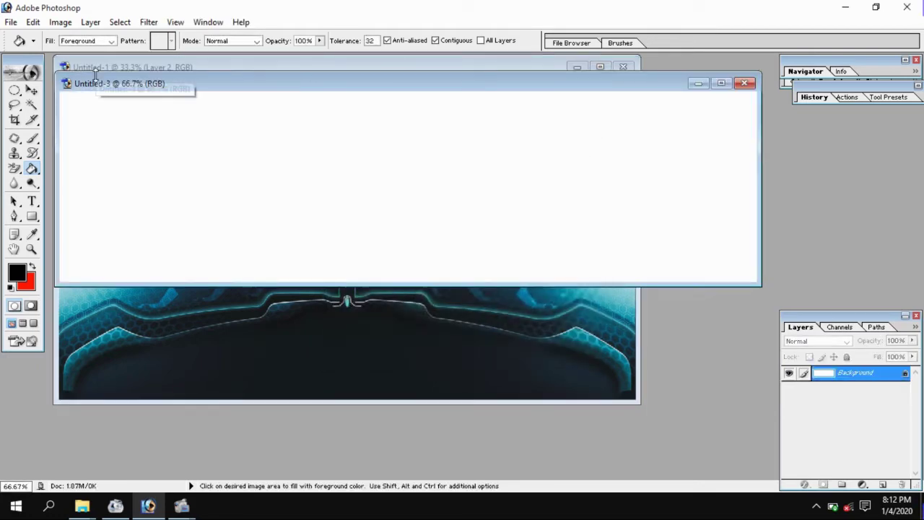
left_click(36, 91)
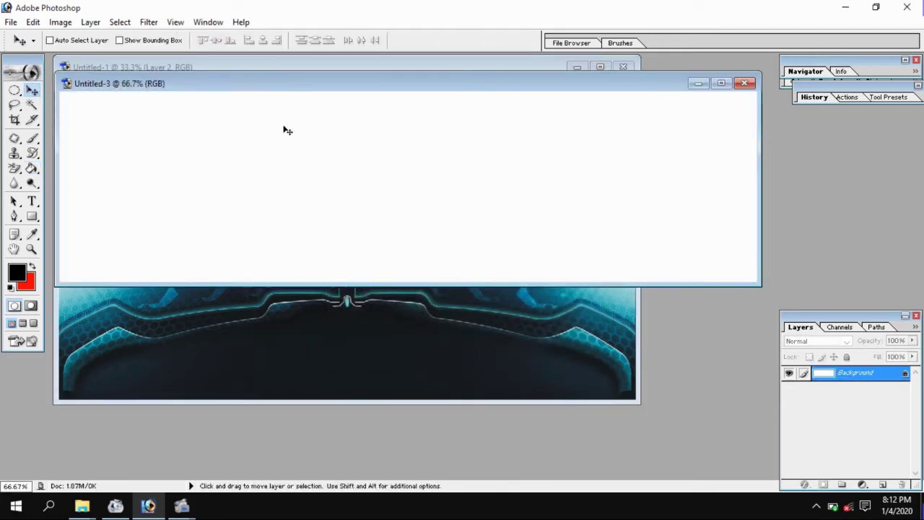
mouse_move(316, 162)
left_mouse_down()
mouse_move(257, 324)
mouse_move(300, 226)
left_mouse_up()
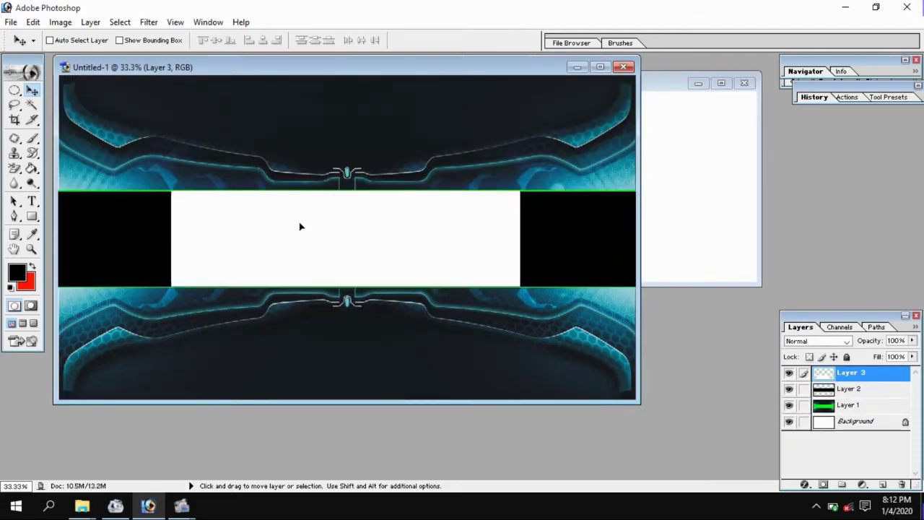
Open New folder from the desktop and pick up the LIKE & SHARE image.
left_click(605, 67)
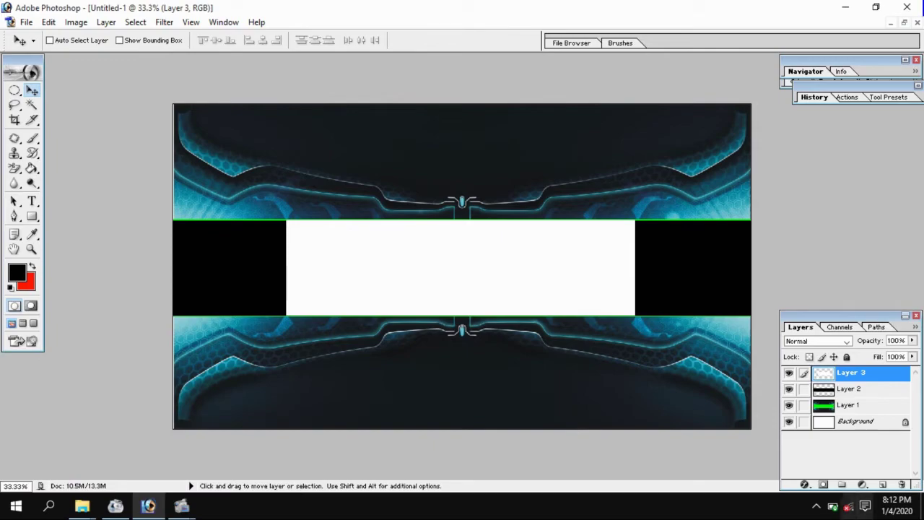
left_click(922, 505)
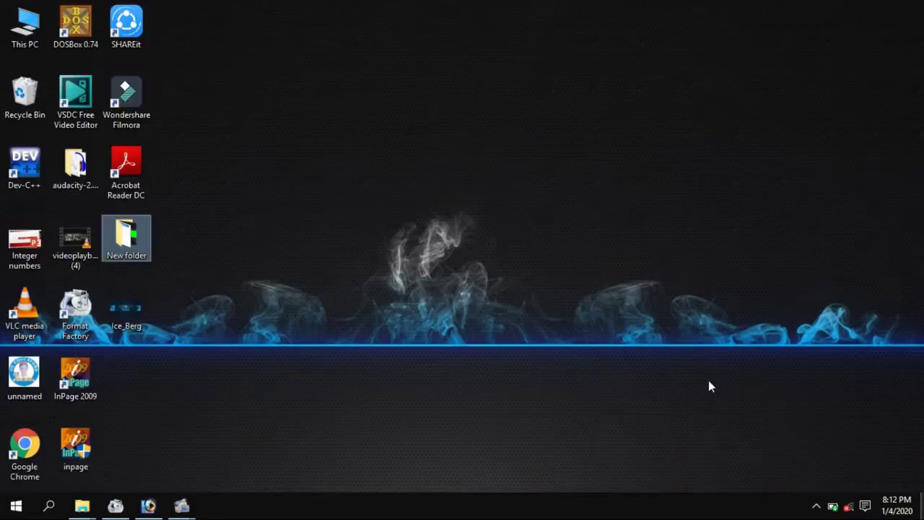
double_click(125, 226)
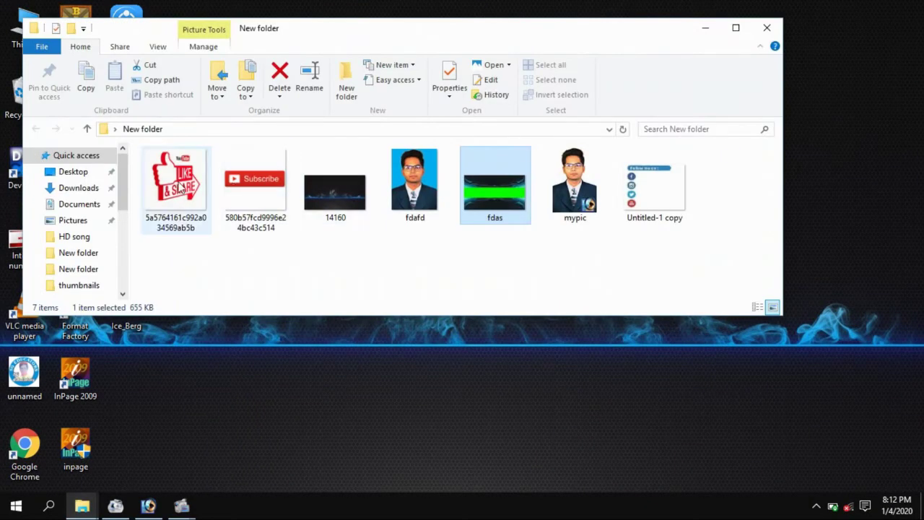
left_click_drag(170, 186, 165, 459)
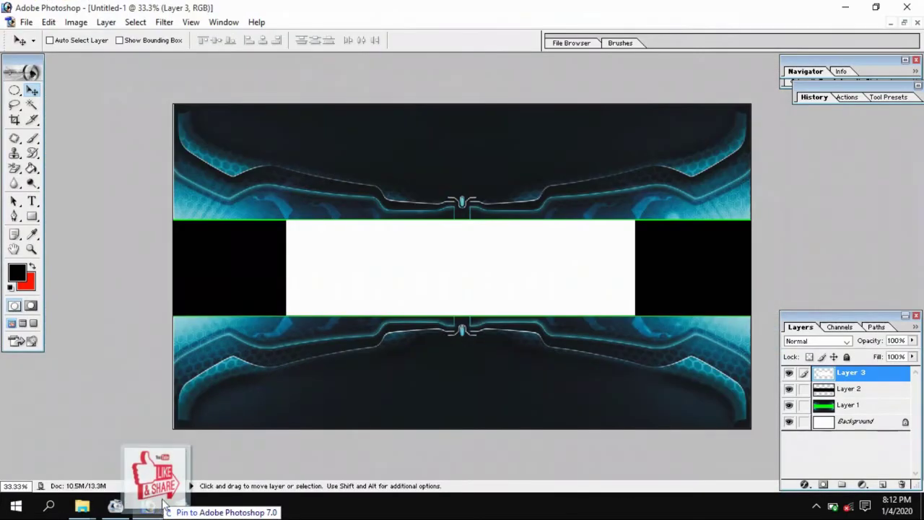
Add the LIKE & SHARE image as Layer 4, scaled to 27.7% at the band's left end.
mouse_move(165, 460)
left_mouse_down()
mouse_move(286, 307)
mouse_move(250, 192)
left_mouse_up()
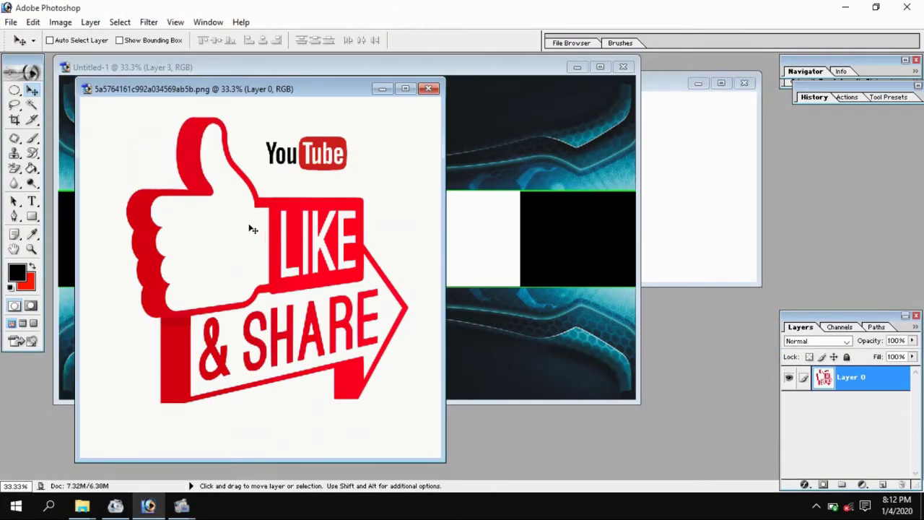
left_click_drag(278, 96, 468, 256)
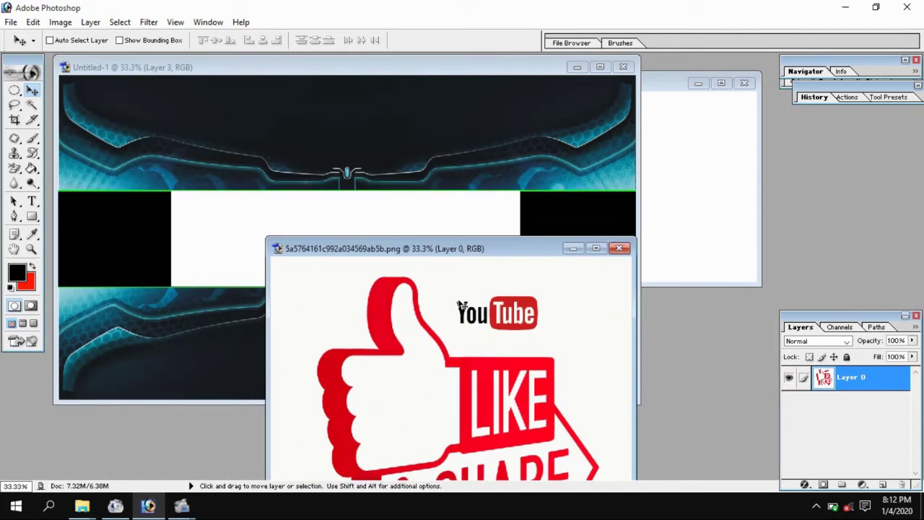
mouse_move(344, 175)
left_mouse_down()
mouse_move(301, 140)
mouse_move(246, 135)
left_mouse_up()
left_click(600, 67)
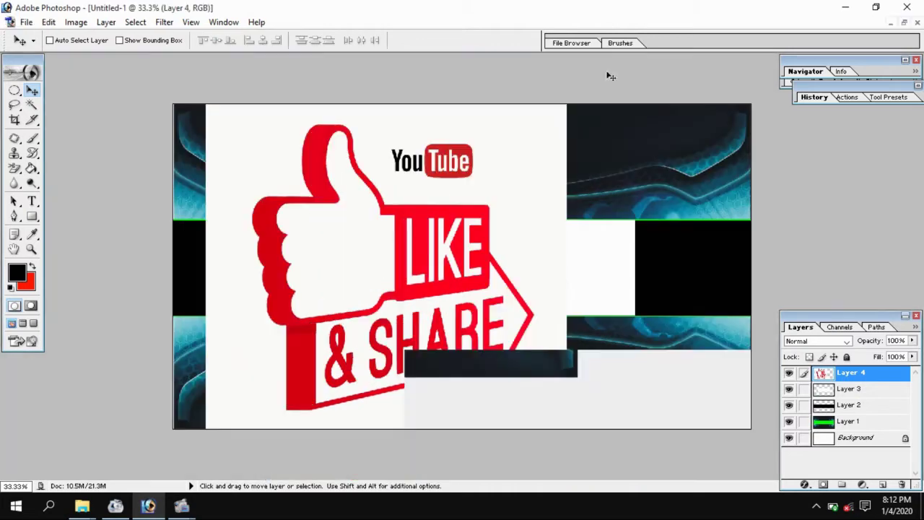
key("ctrl+t")
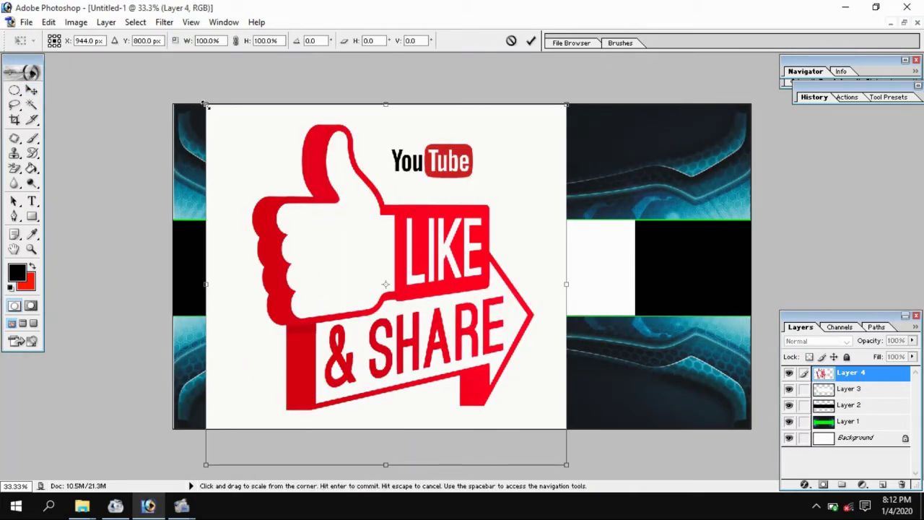
mouse_move(205, 105)
left_mouse_down()
mouse_move(219, 128)
mouse_move(270, 166)
mouse_move(334, 306)
mouse_move(376, 359)
mouse_move(409, 374)
mouse_move(431, 401)
left_mouse_up()
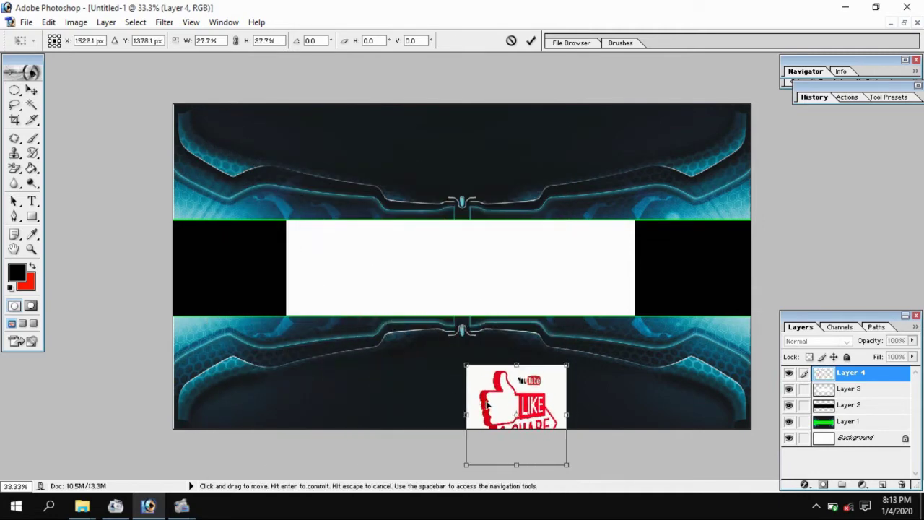
mouse_move(497, 405)
left_mouse_down()
mouse_move(238, 246)
mouse_move(198, 260)
left_mouse_up()
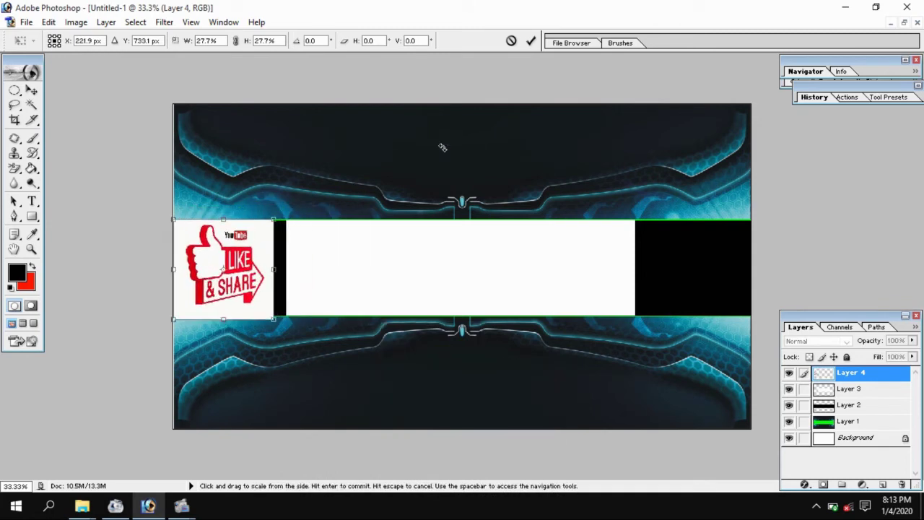
left_click(532, 40)
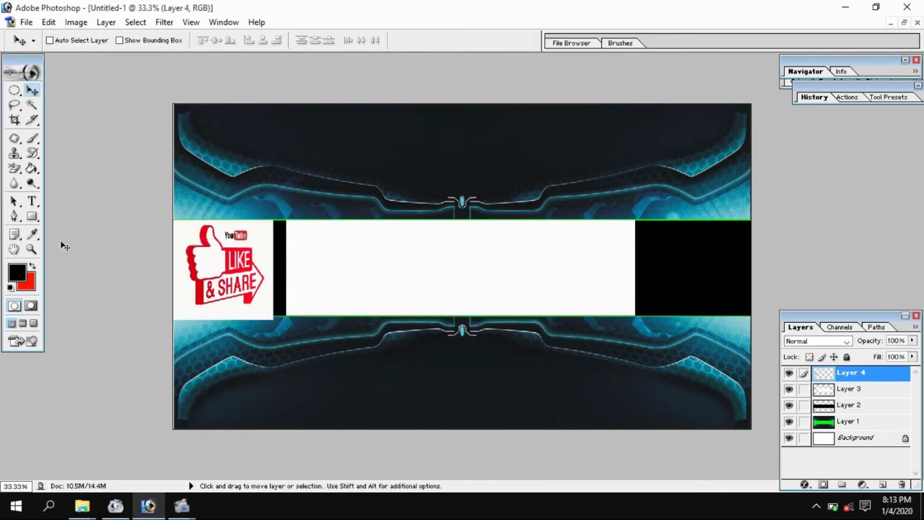
Zoom in and rescale Like & Share to 85% width and 96.5% height.
left_click(32, 250)
left_click(221, 269)
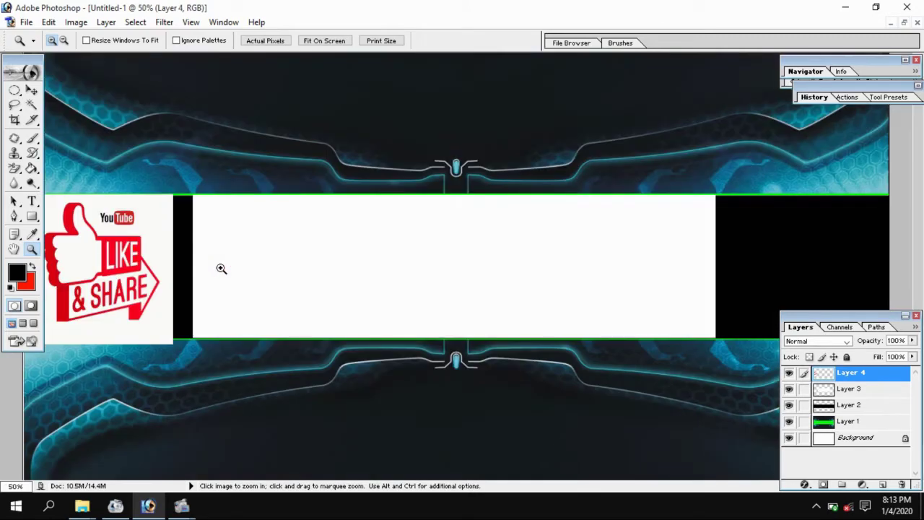
left_click(221, 269)
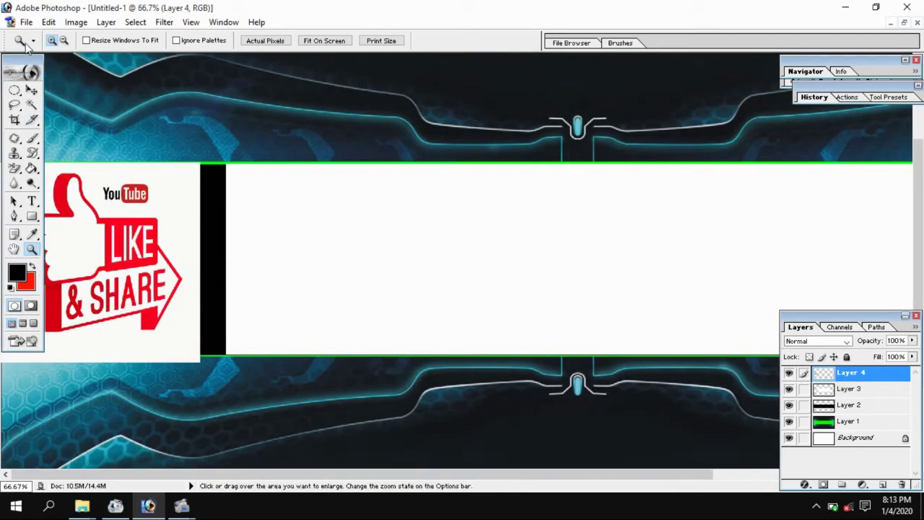
left_click_drag(26, 58, 490, 143)
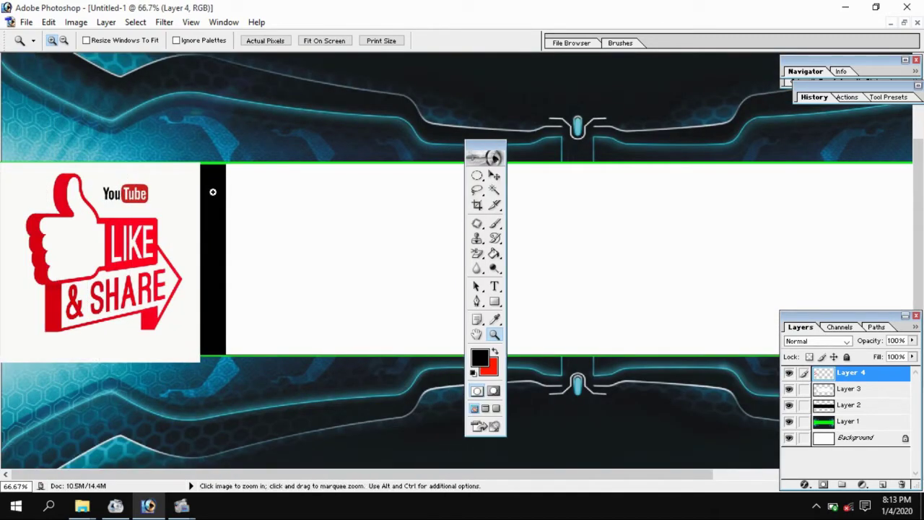
left_click(493, 175)
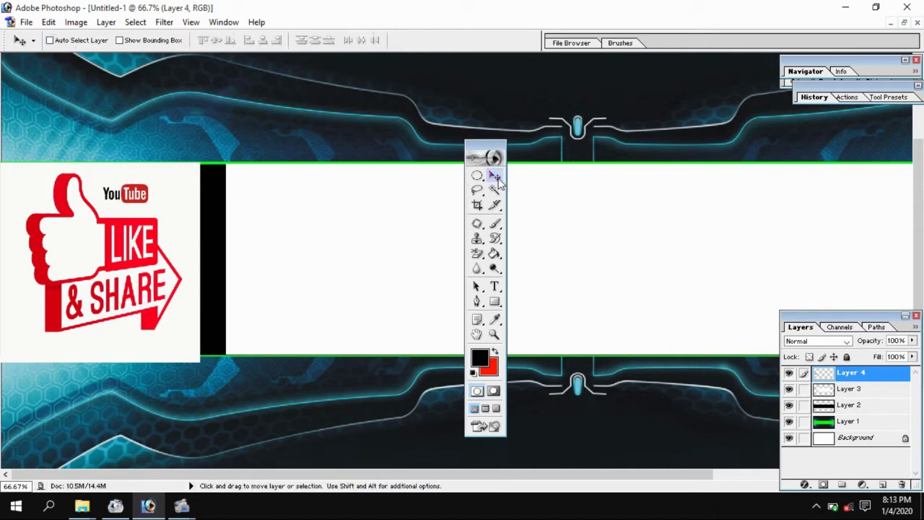
key("ctrl+t")
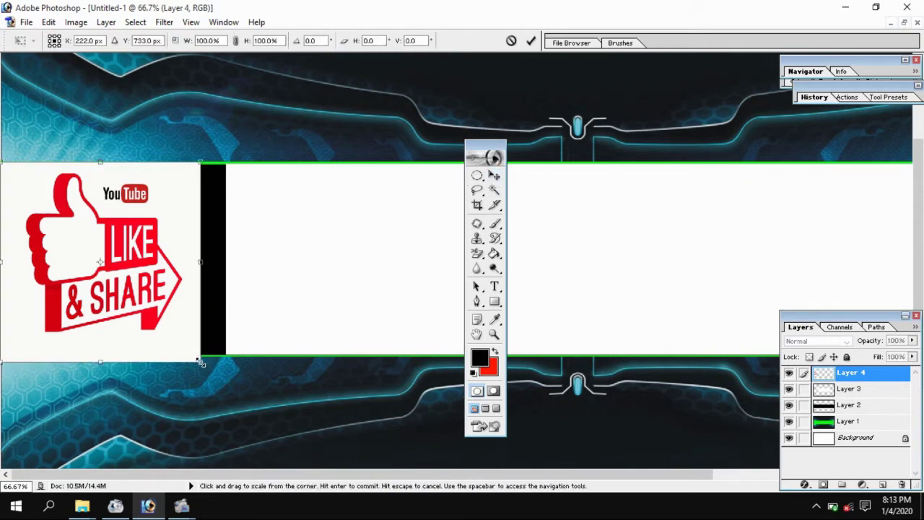
left_click_drag(200, 363, 155, 344)
left_click_drag(87, 335, 83, 354)
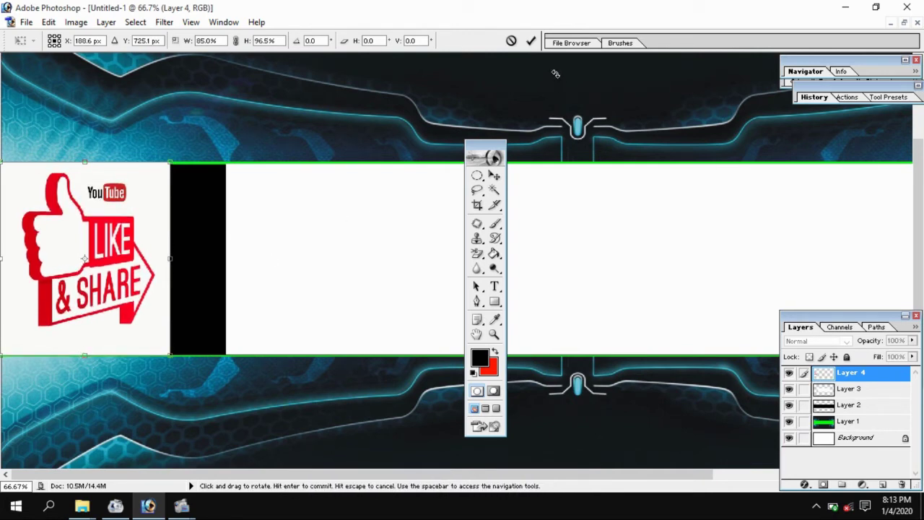
left_click(531, 41)
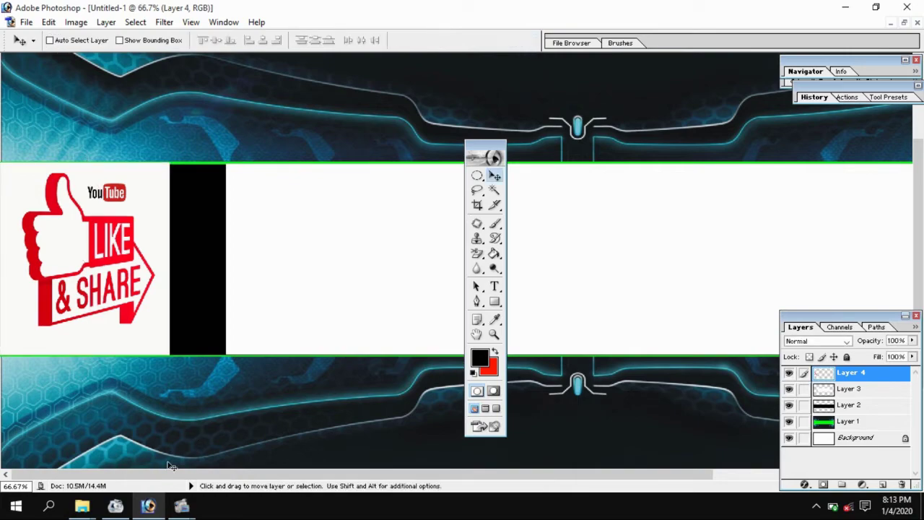
Open the Subscribe PNG and copy it into the banner as Layer 5.
left_click(204, 439)
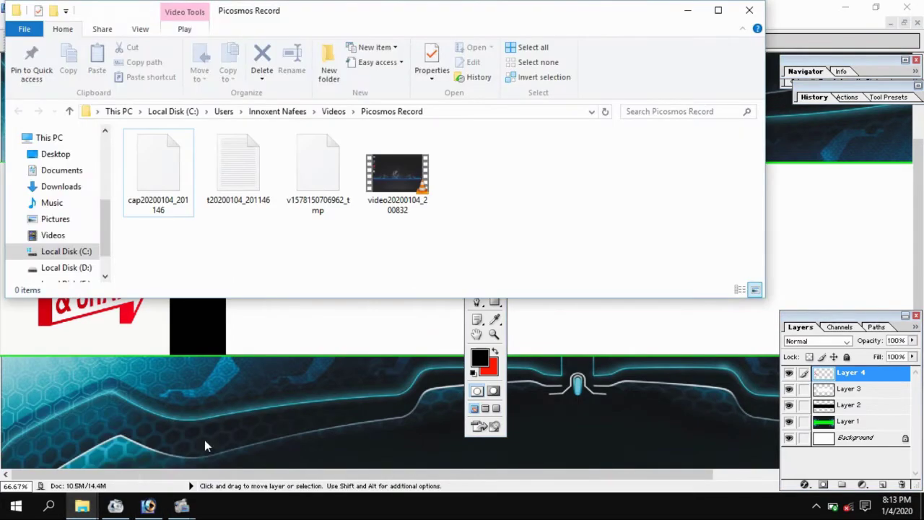
mouse_move(81, 507)
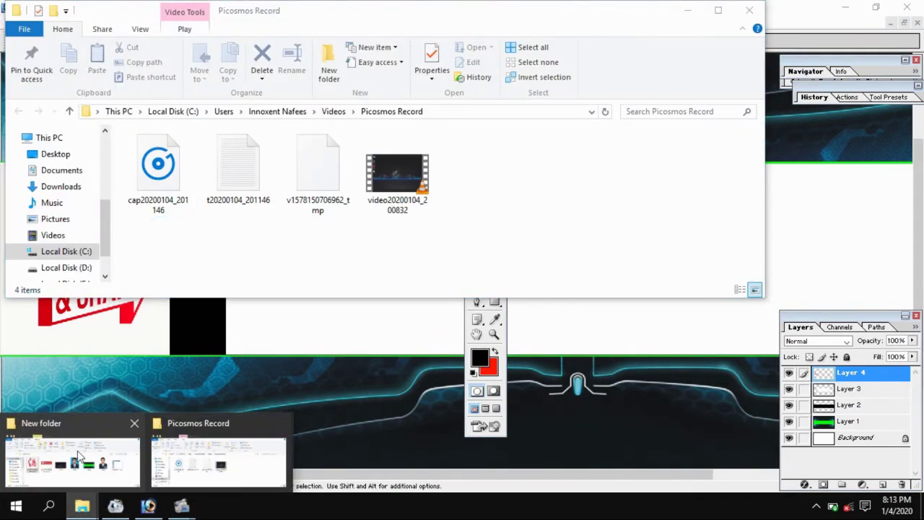
left_click(81, 459)
left_click_drag(256, 189, 234, 392)
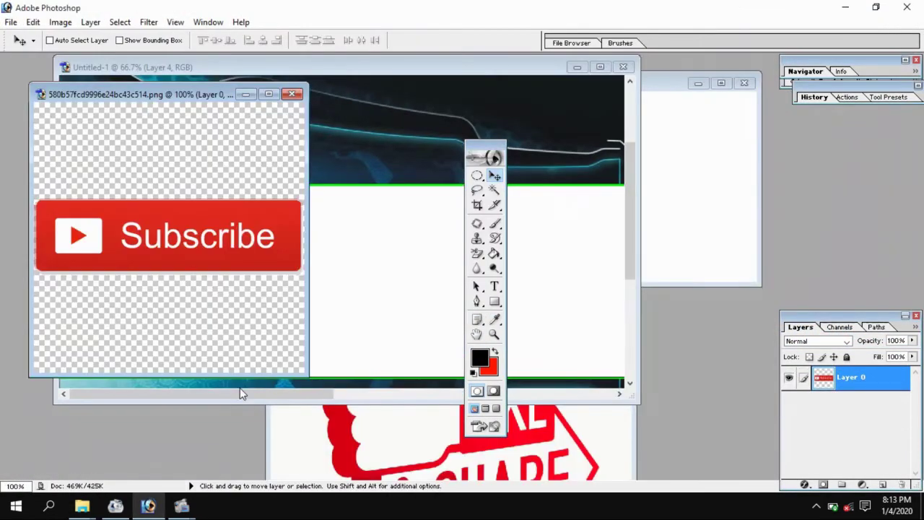
left_click(600, 67)
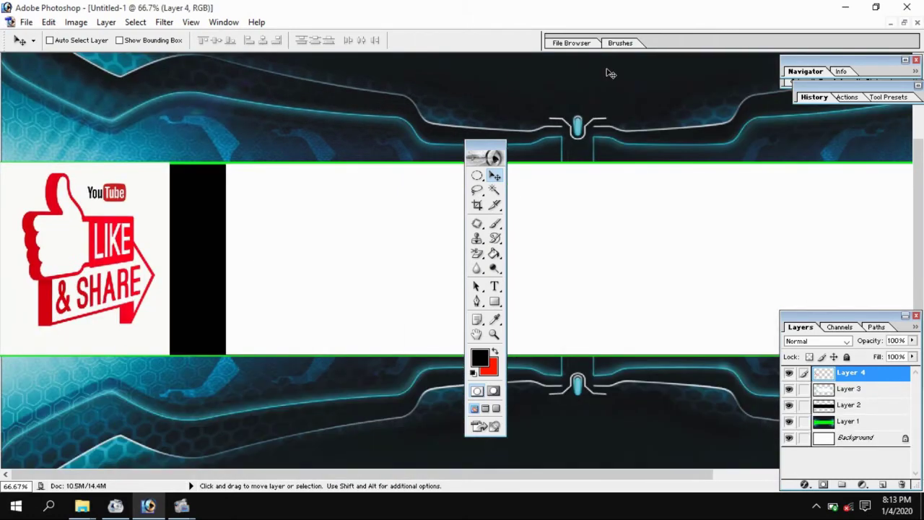
left_click(905, 23)
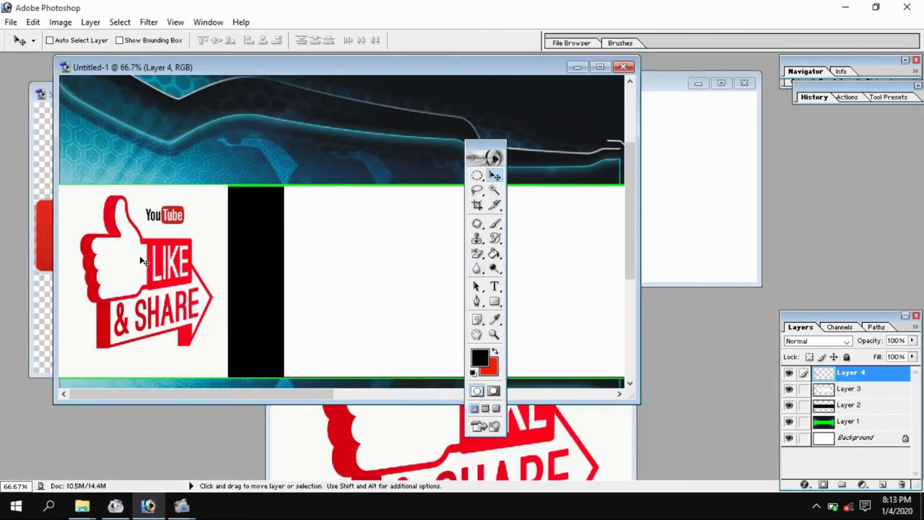
left_click(46, 115)
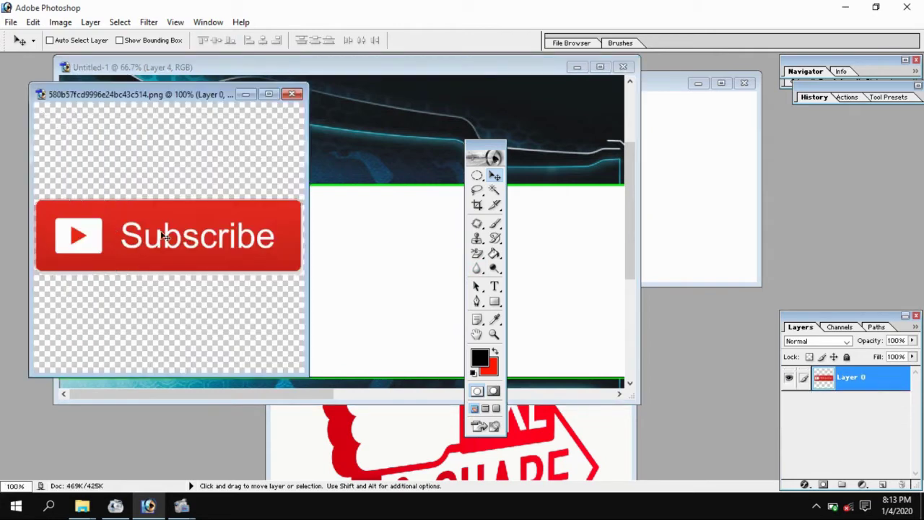
left_click_drag(165, 237, 362, 251)
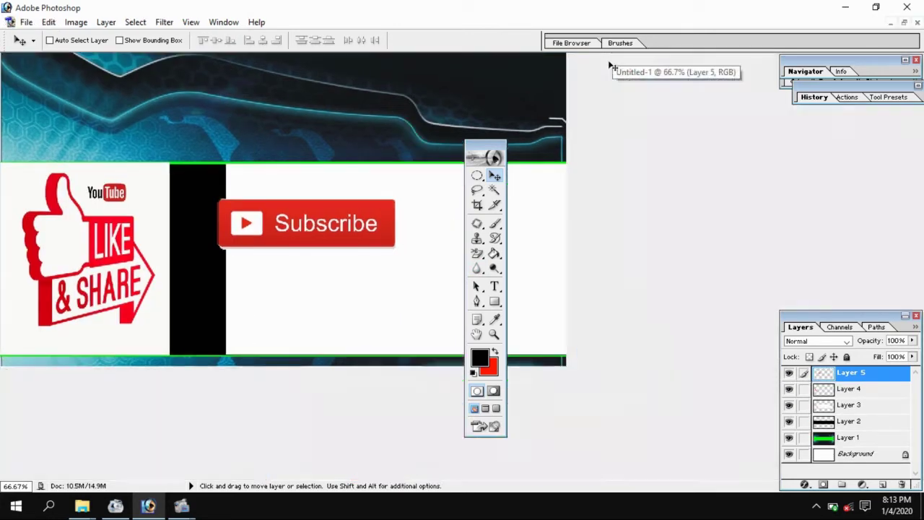
double_click(612, 67)
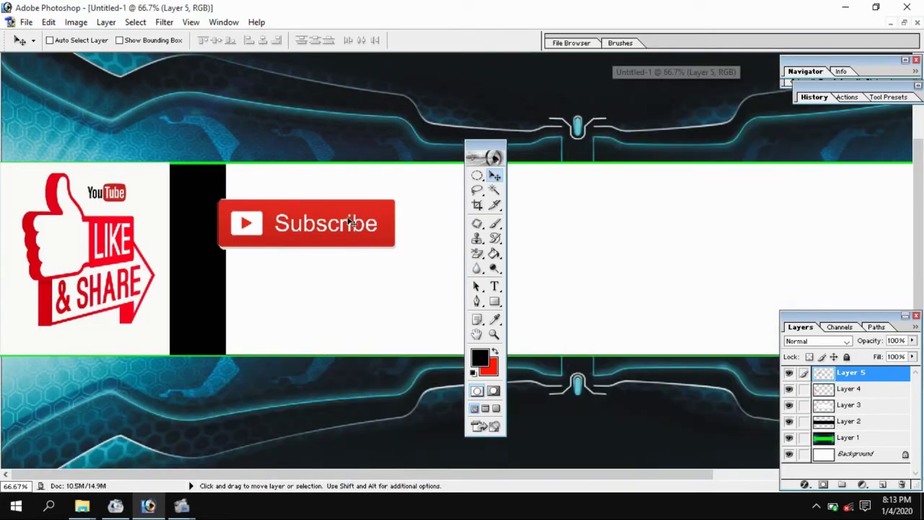
Rotate the Subscribe button 90° and move it over the black bar.
key("ctrl+t")
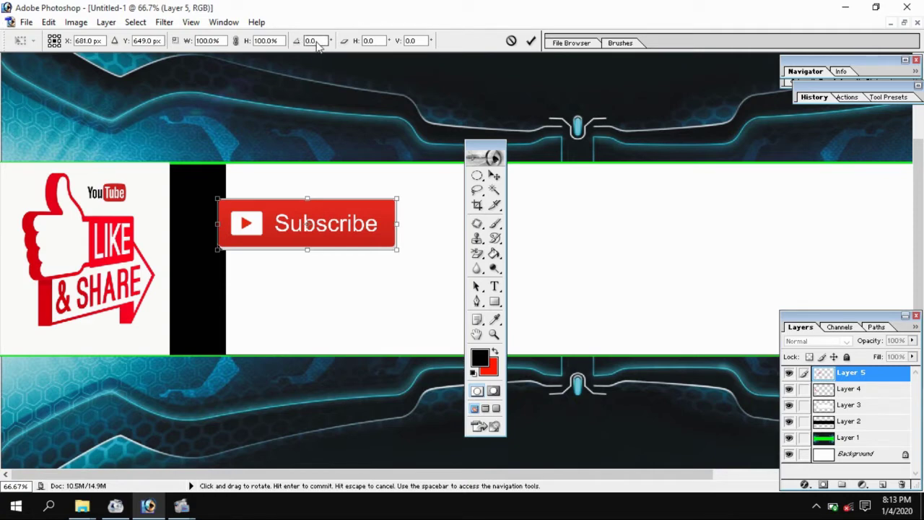
left_click_drag(323, 41, 305, 42)
type("90")
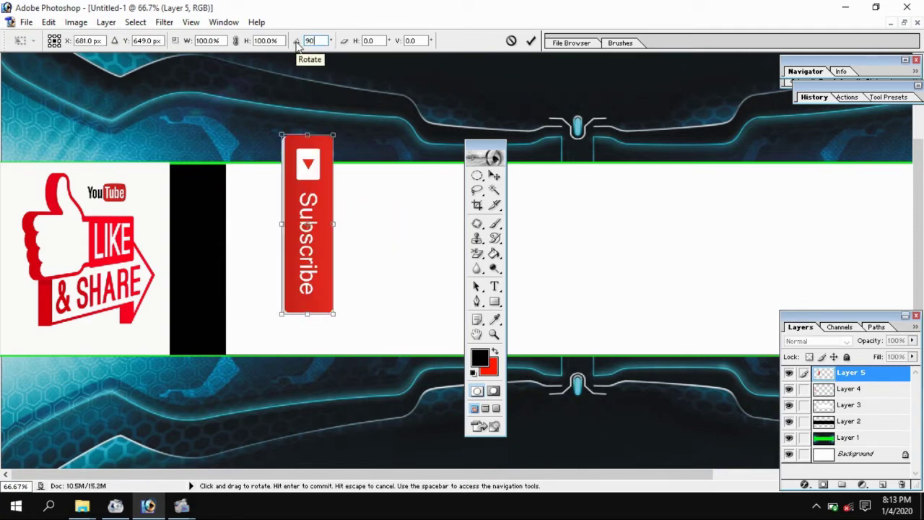
left_click(532, 41)
left_click_drag(301, 177, 191, 209)
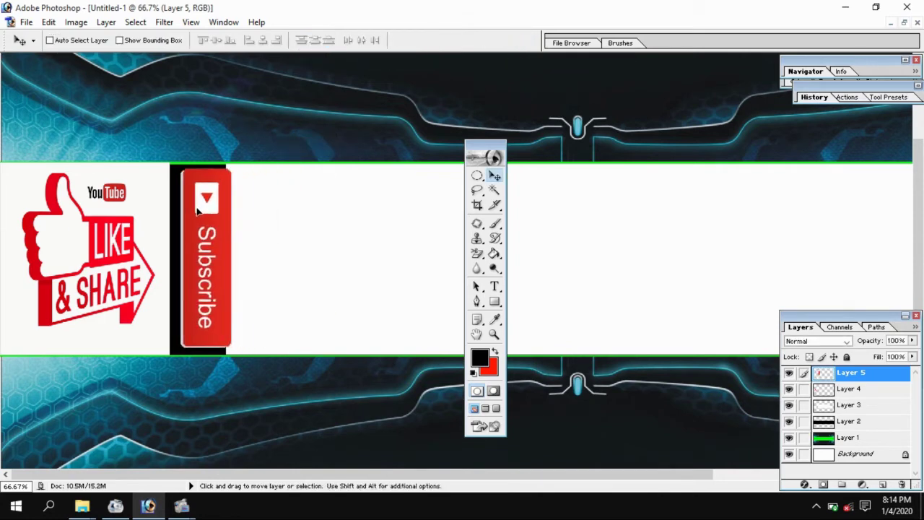
key("Left")
key("Left")
key("Left")
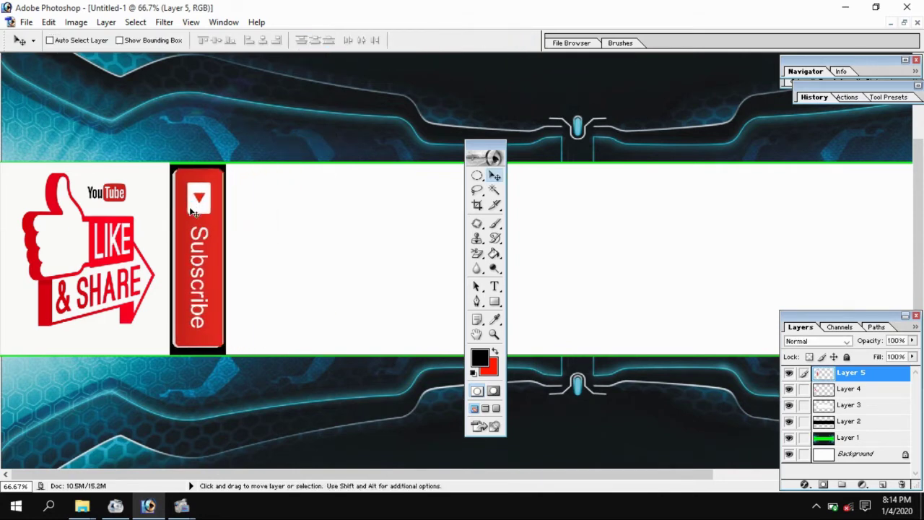
Scale the Subscribe button to 114.5% by 108% beside Like & Share.
key("ctrl+t")
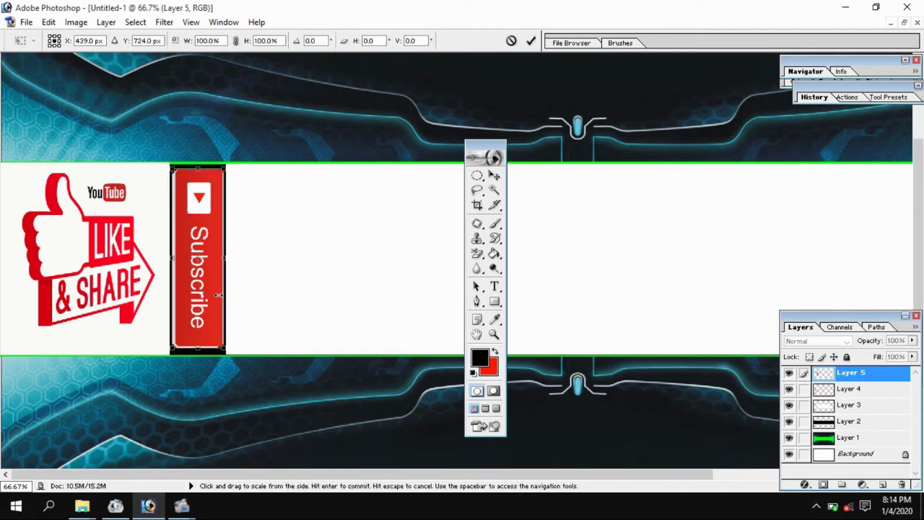
left_click_drag(224, 349, 229, 361)
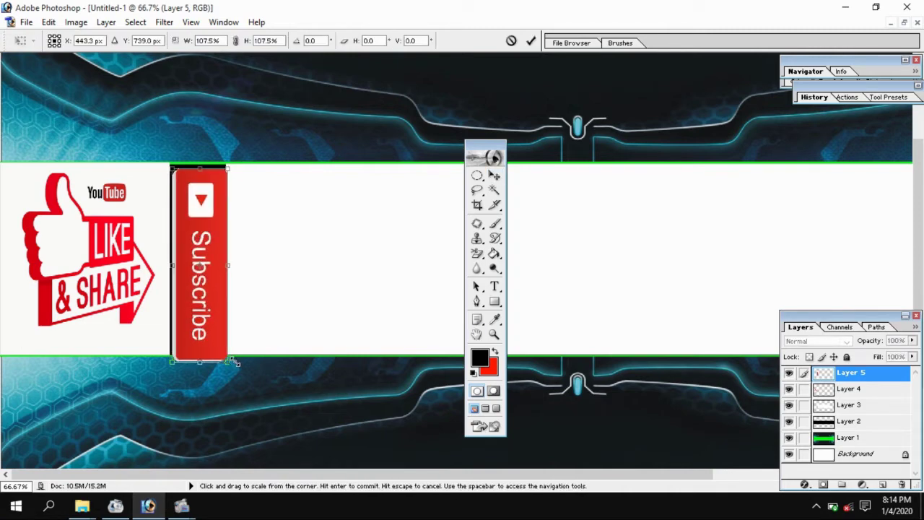
left_click_drag(212, 330, 209, 324)
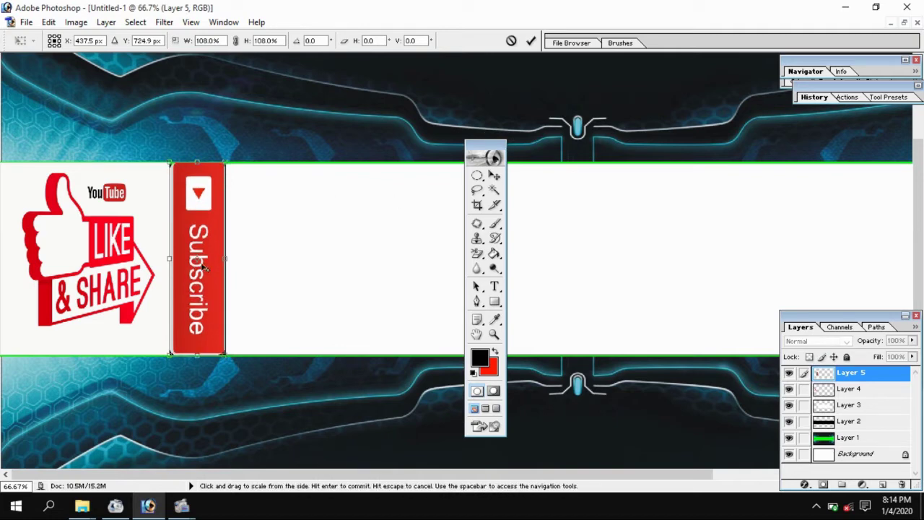
left_click_drag(170, 259, 167, 259)
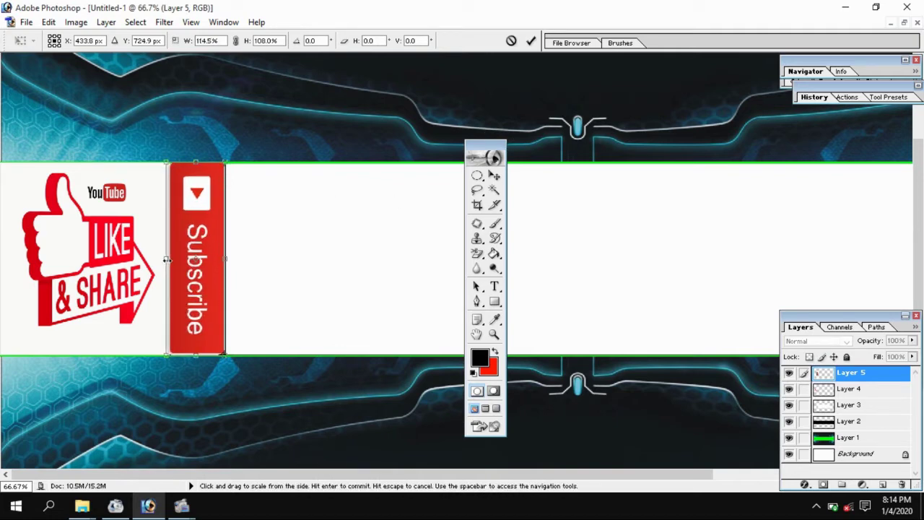
left_click(530, 41)
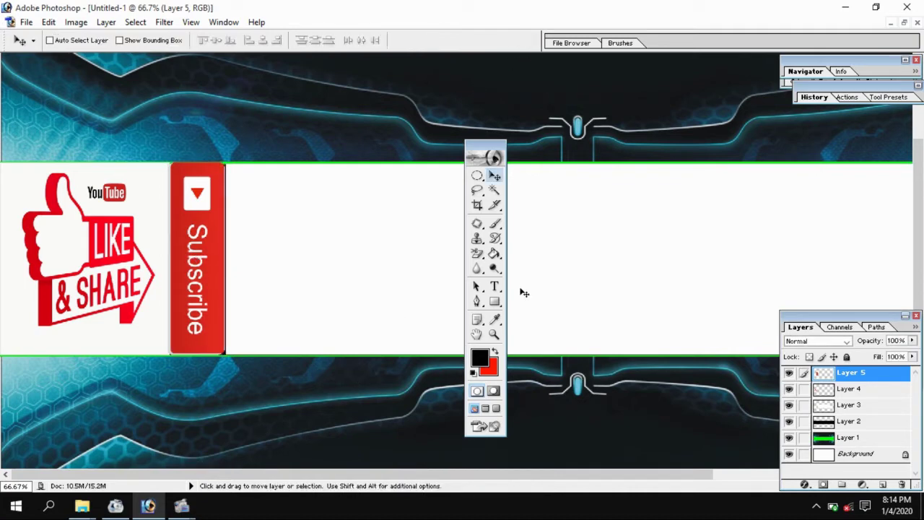
left_click(493, 333)
Fit the banner on screen and open the Untitled-1 copy social-icons image in Photoshop.
right_click(314, 245)
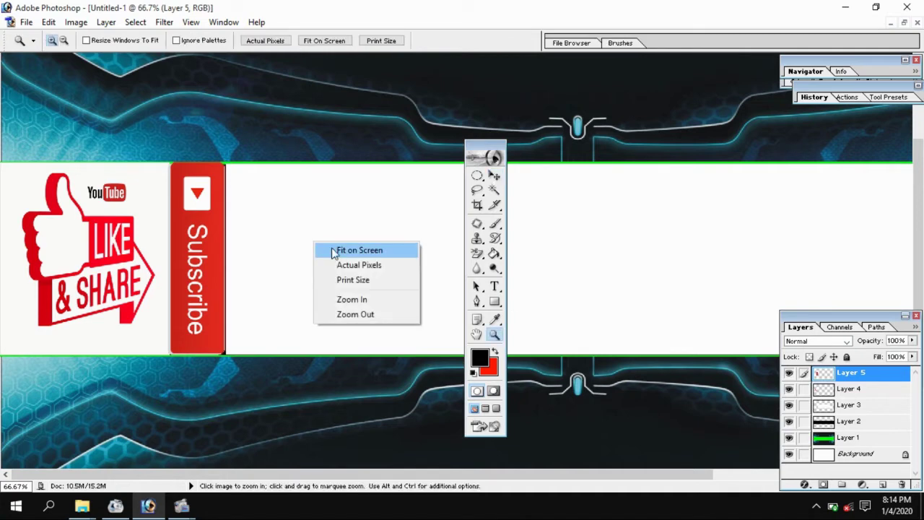
left_click(333, 251)
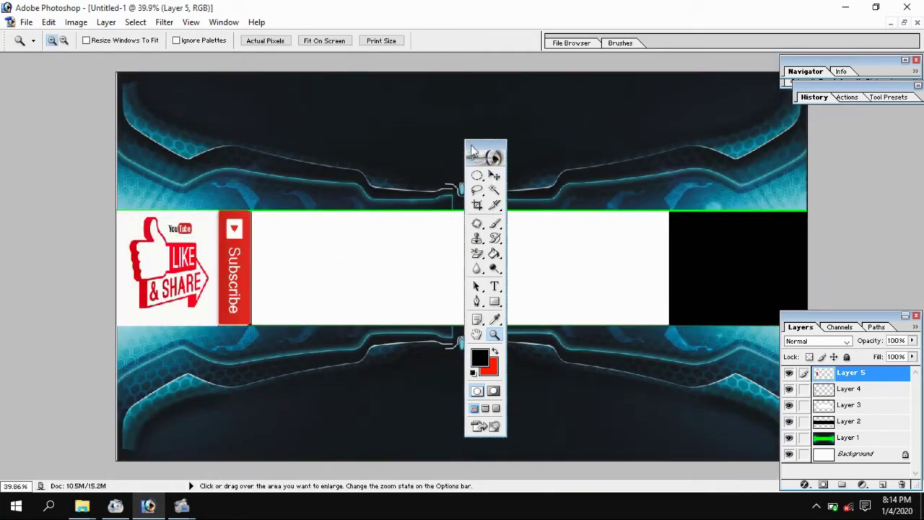
mouse_move(470, 150)
left_mouse_down()
mouse_move(148, 141)
mouse_move(58, 124)
mouse_move(53, 90)
mouse_move(61, 96)
left_mouse_up()
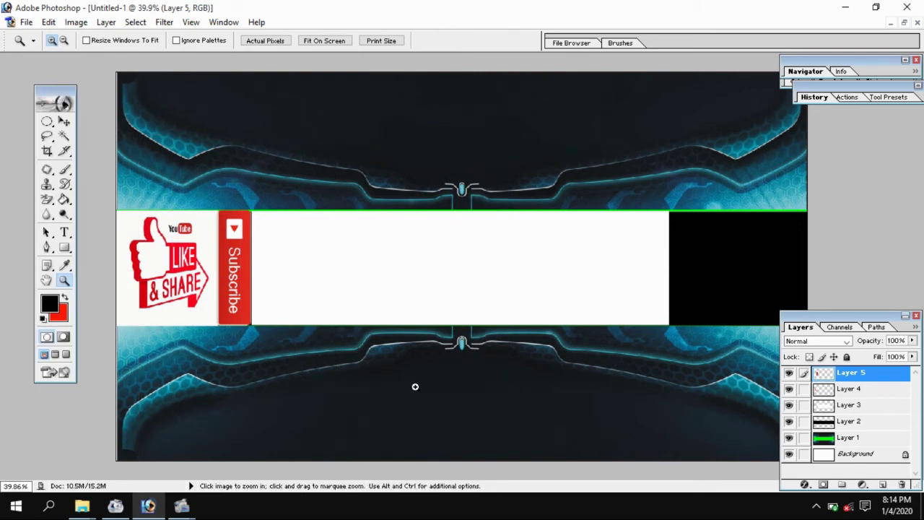
left_click(92, 506)
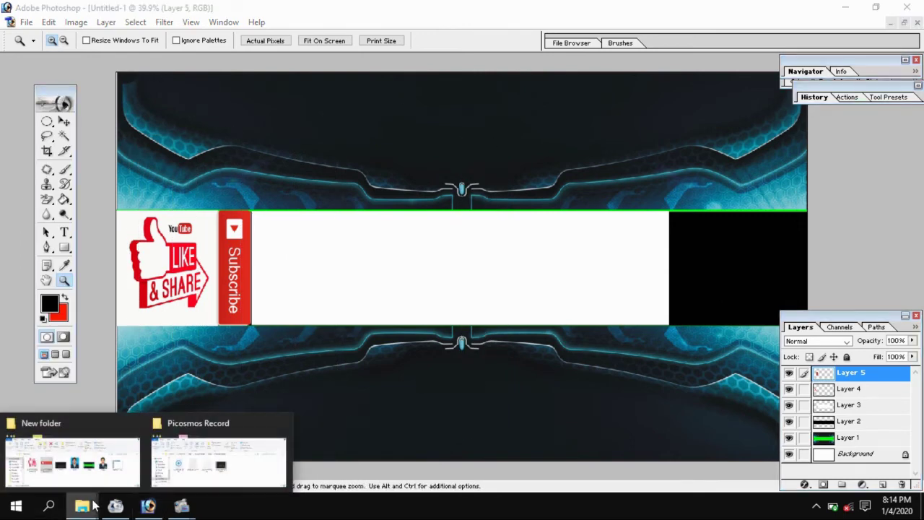
left_click(123, 460)
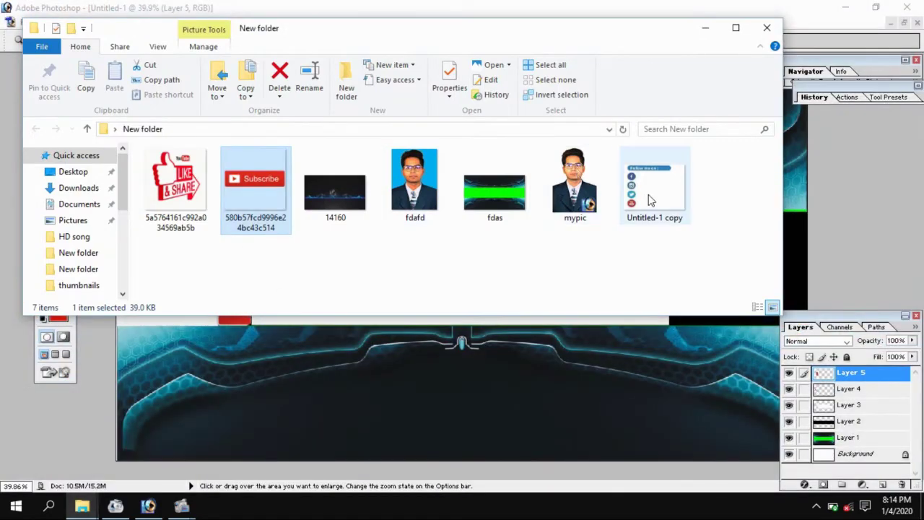
left_click(652, 191)
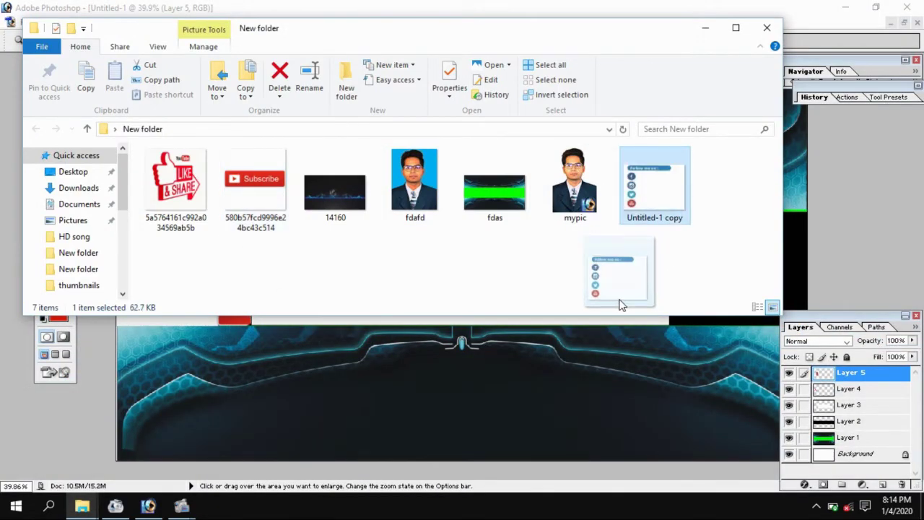
left_click_drag(653, 191, 600, 354)
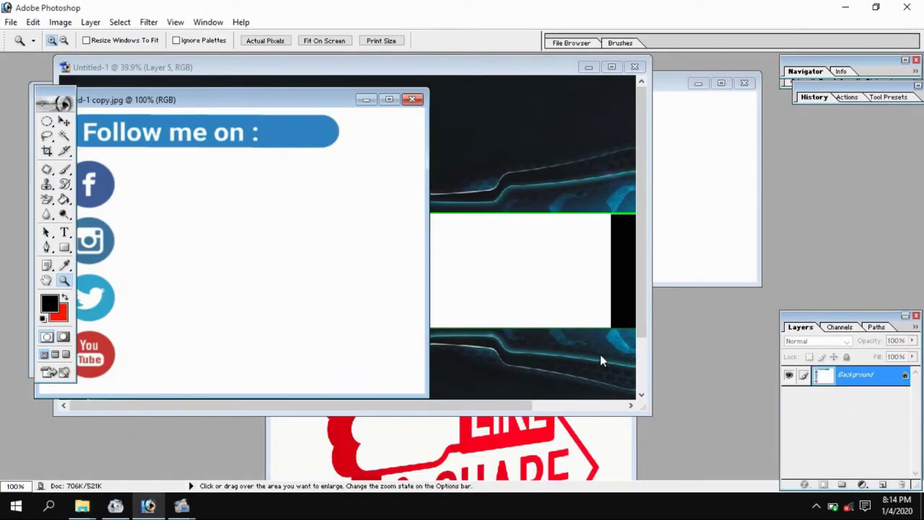
Move the Follow me on graphic to the right end of the banner's white strip.
left_click(65, 123)
left_click_drag(415, 187, 557, 223)
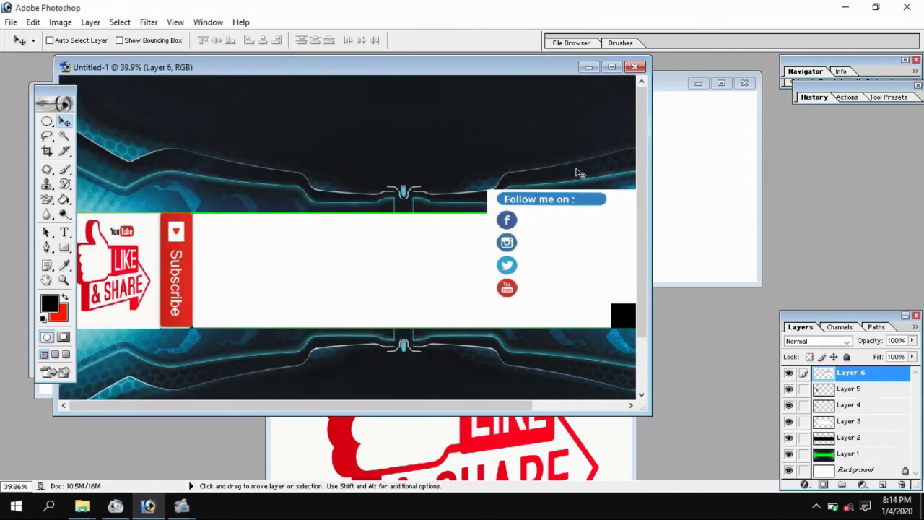
left_click(612, 67)
left_click_drag(641, 241, 765, 266)
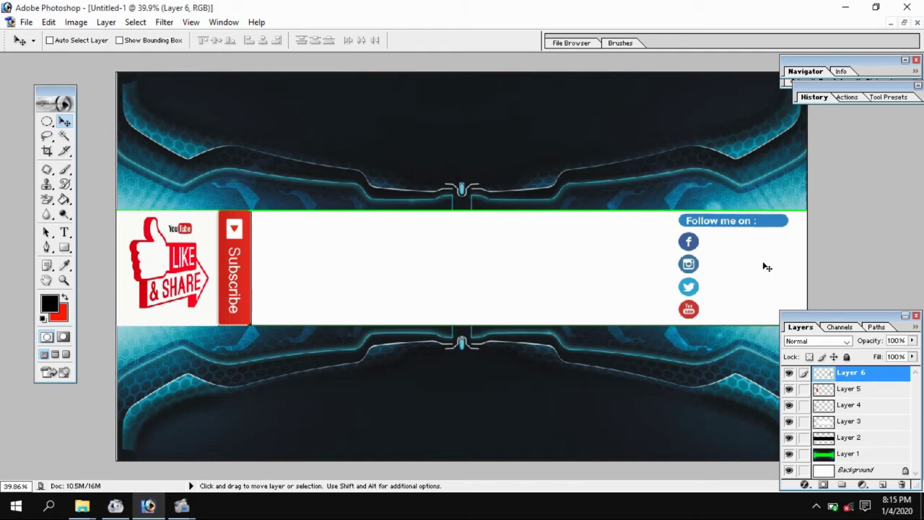
left_click(851, 421)
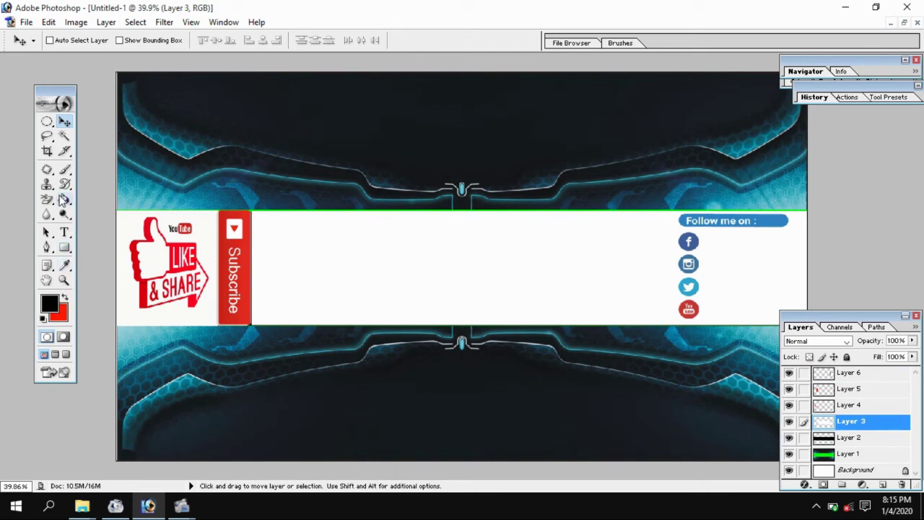
Fill the middle band black and type 'Welcome To' in the upper banner.
left_click(65, 199)
left_click(302, 225)
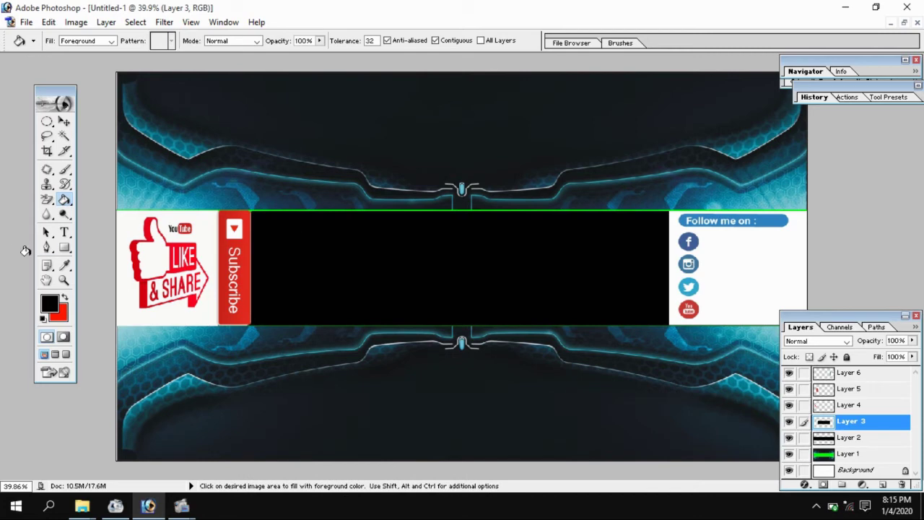
left_click(64, 232)
left_click(233, 149)
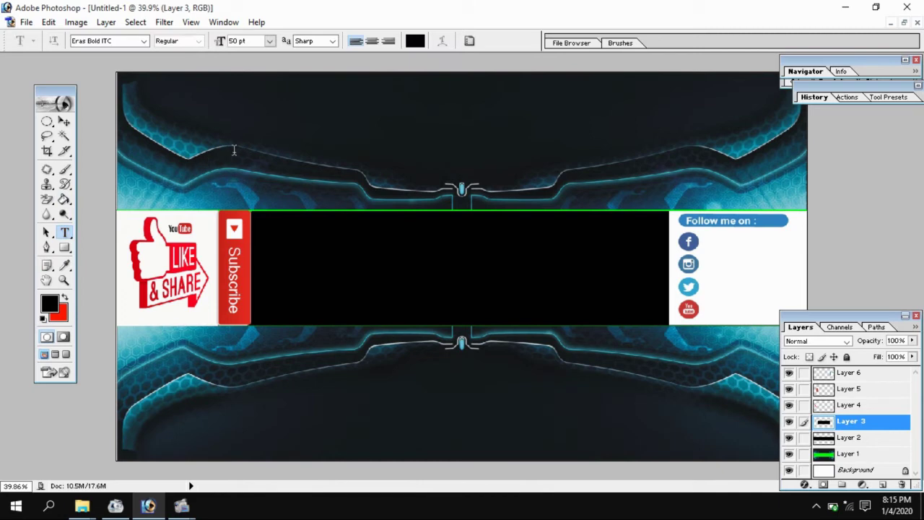
type("W")
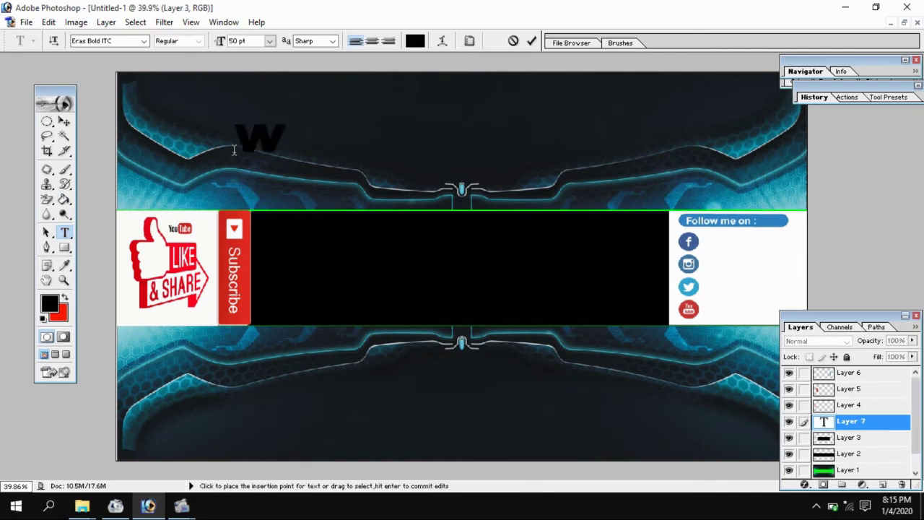
type("E")
key("BackSpace")
key("BackSpace")
type("W")
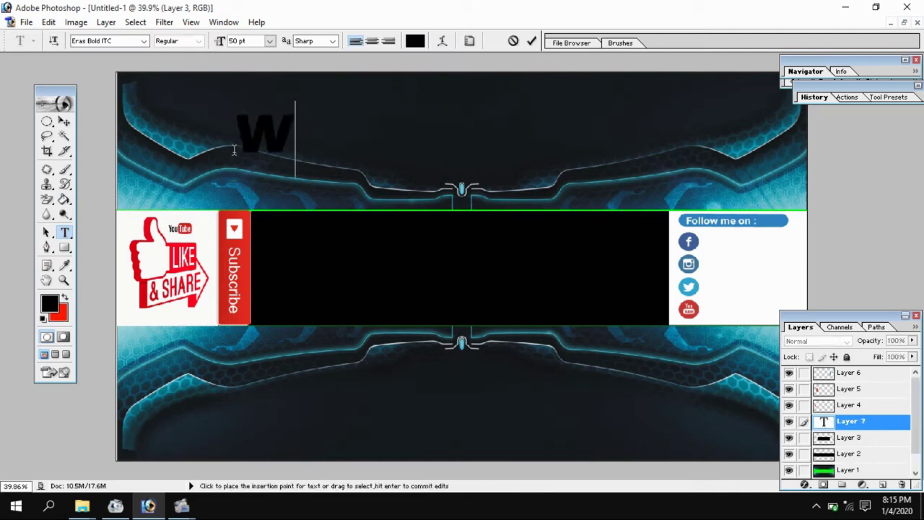
type("elcome T")
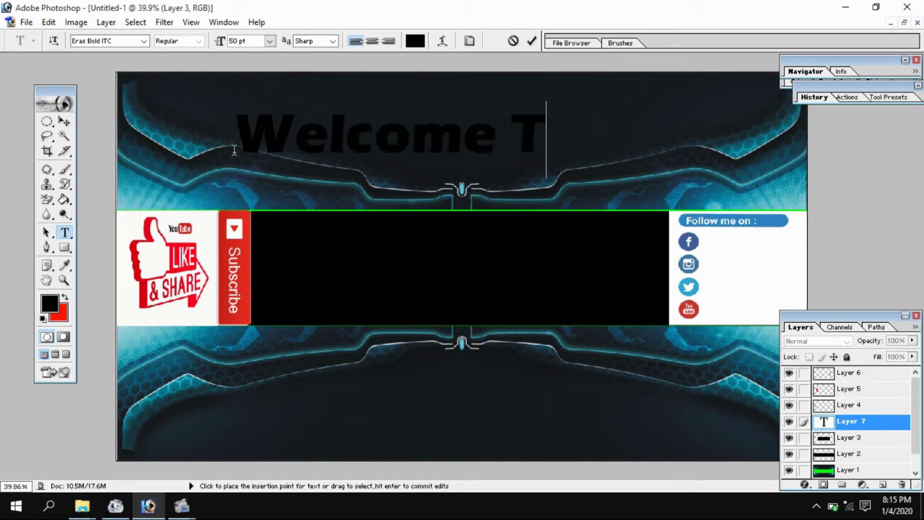
type("o")
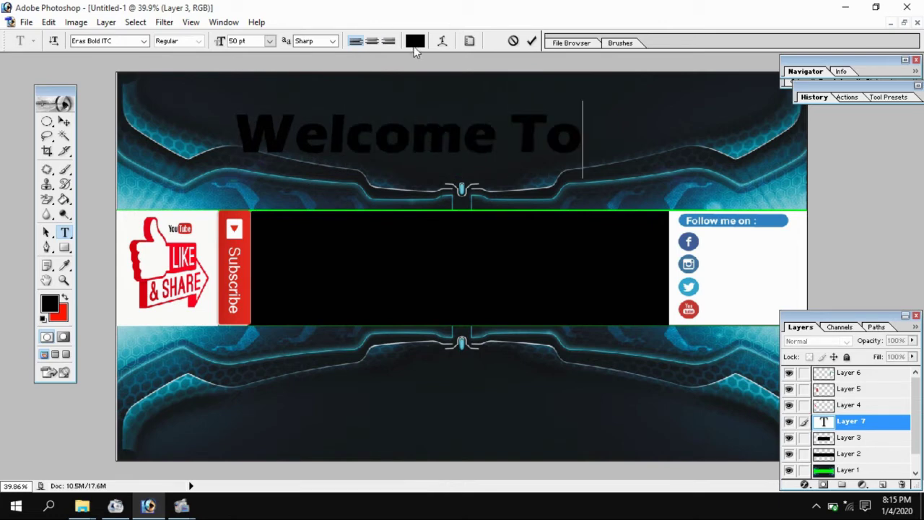
Colour the Welcome To text near-white and commit it.
left_click(415, 43)
left_click(415, 42)
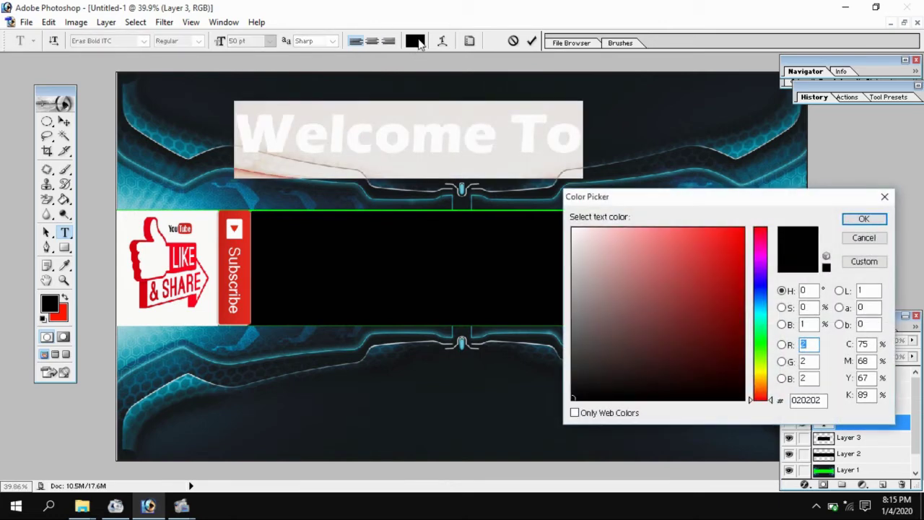
left_click(572, 229)
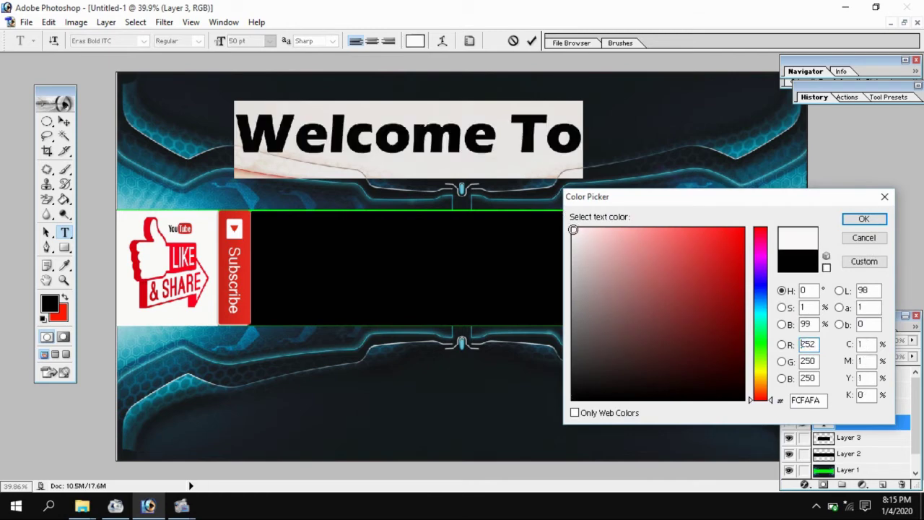
left_click(863, 218)
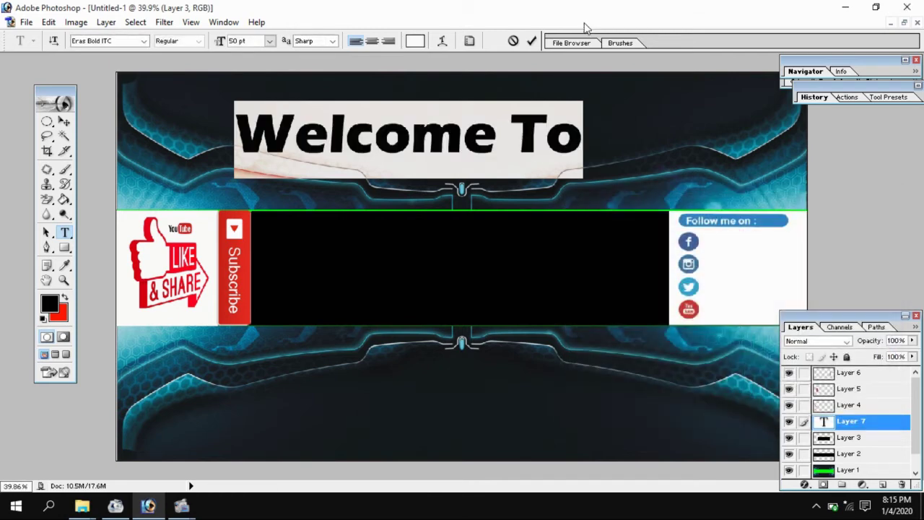
left_click(532, 41)
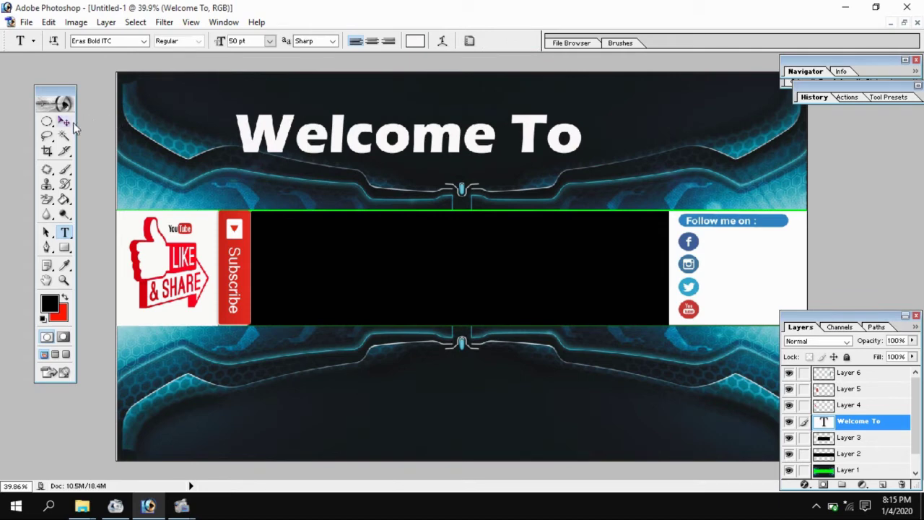
Shrink Welcome To to about half size and move it into the black band.
left_click(65, 123)
key("ctrl+t")
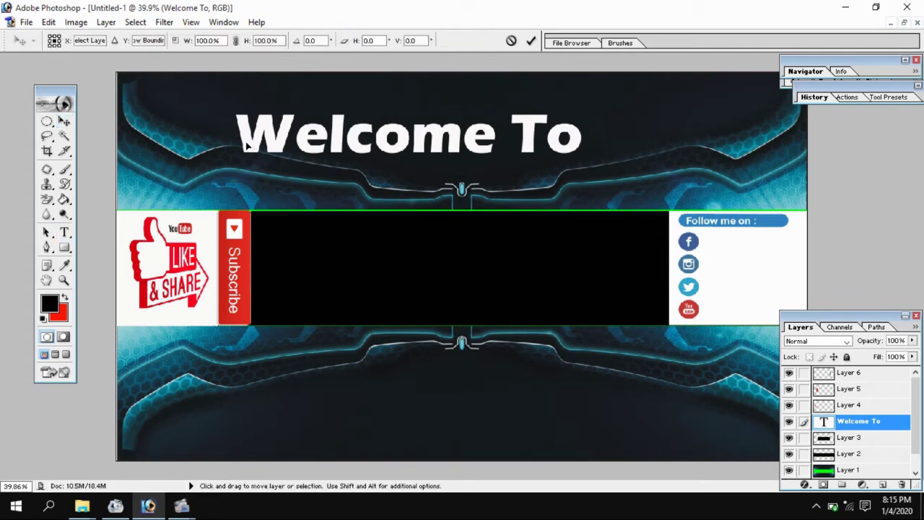
left_click_drag(232, 114, 366, 170)
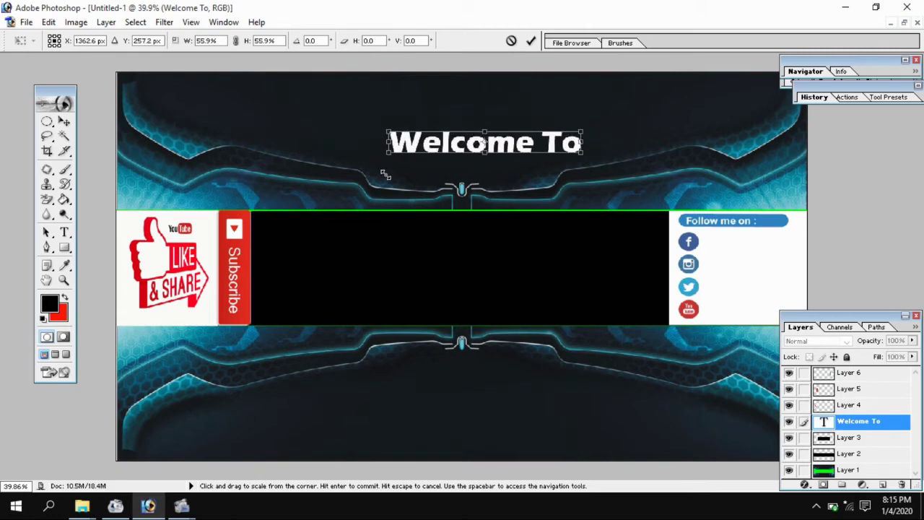
left_click_drag(366, 171, 406, 180)
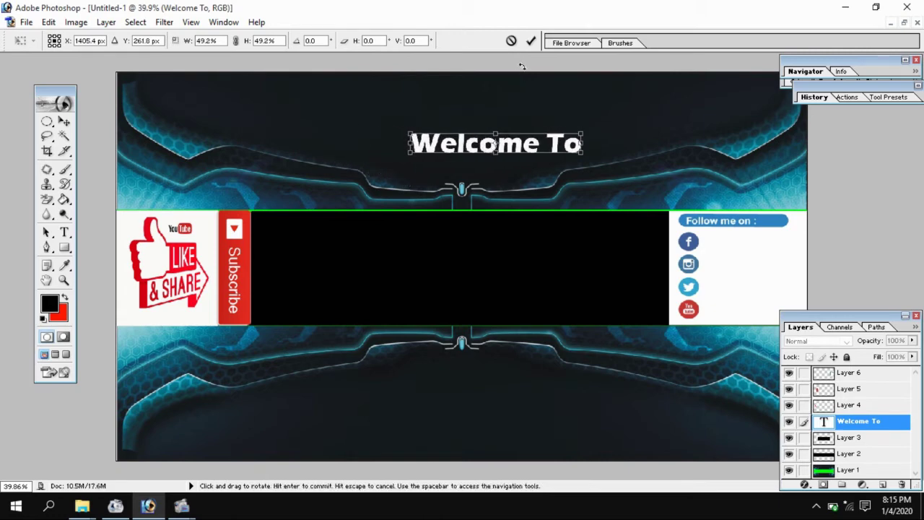
left_click(530, 41)
left_click_drag(519, 148, 412, 231)
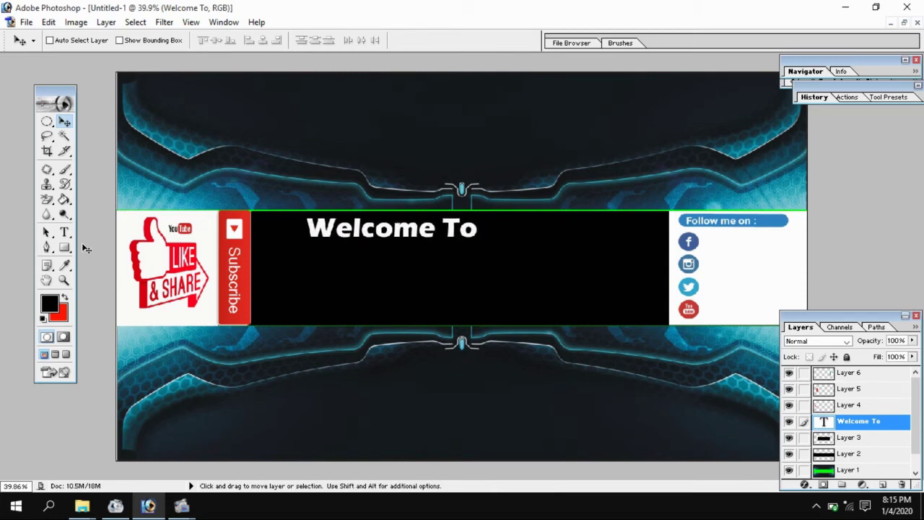
left_click(64, 232)
Type '5G EDUCATORS' in the black band.
left_click(347, 288)
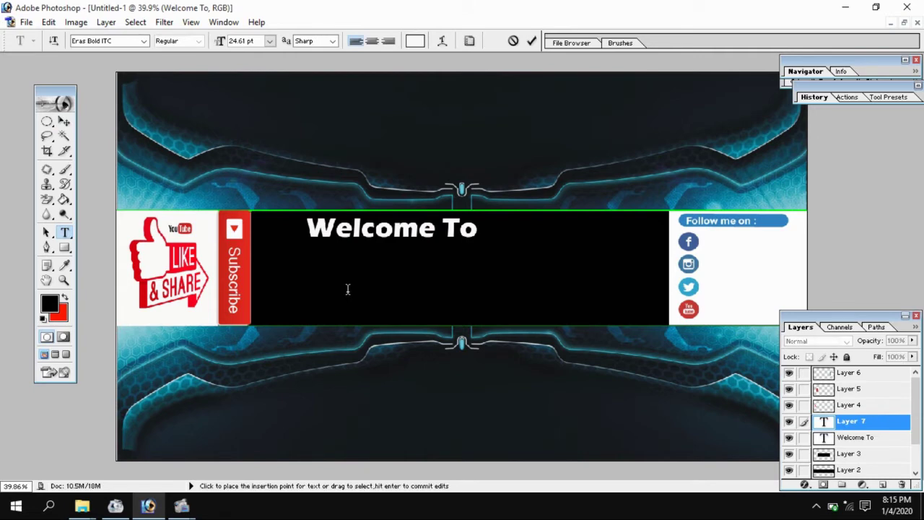
type("5g")
key("BackSpace")
type("G EDUCAYO")
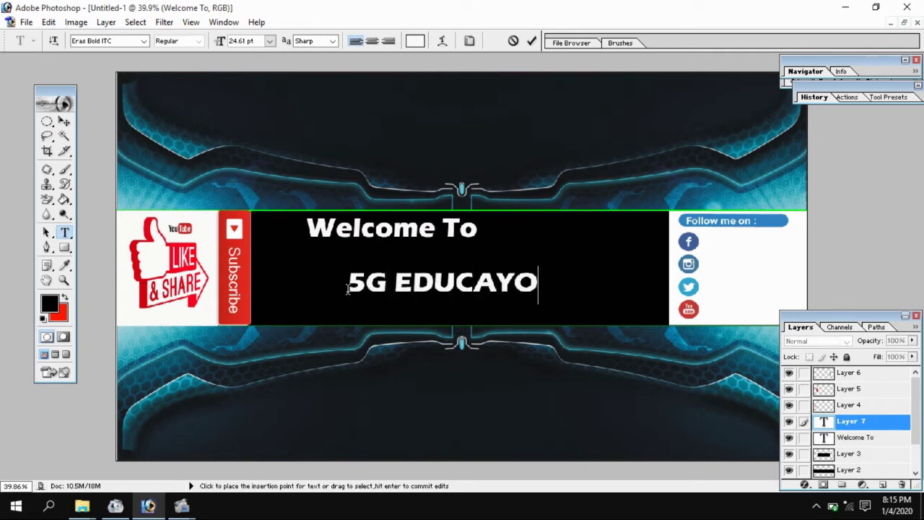
type("R")
key("BackSpace")
key("BackSpace")
key("BackSpace")
type("T")
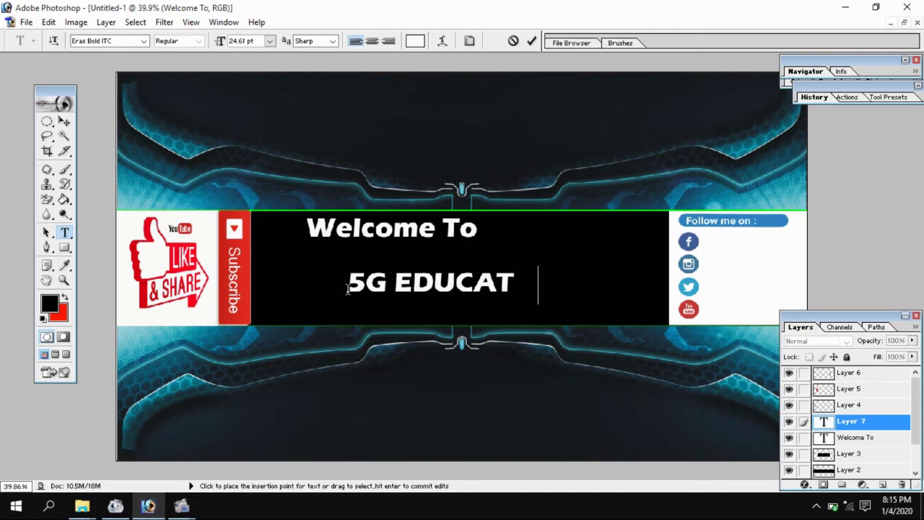
type("ORS")
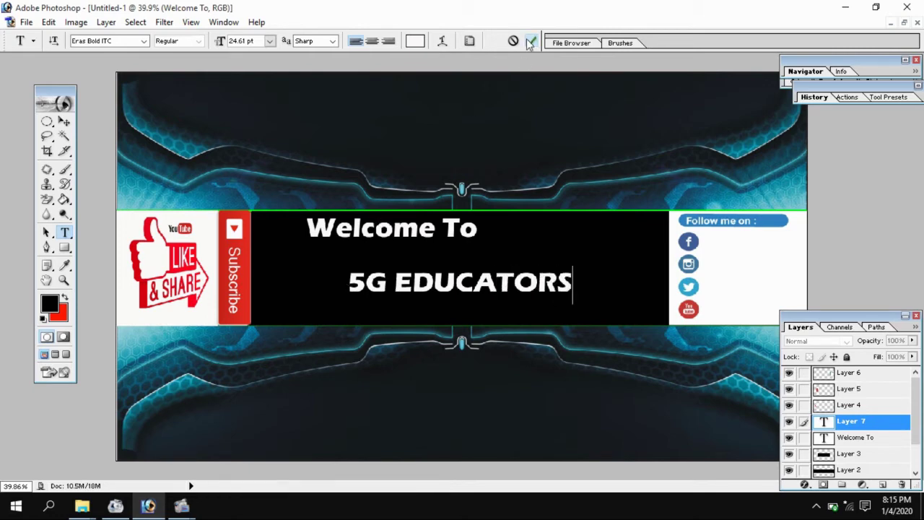
left_click(531, 41)
Enlarge 5G EDUCATORS, place it beneath Welcome To, and nudge Welcome To into alignment.
key("ctrl+t")
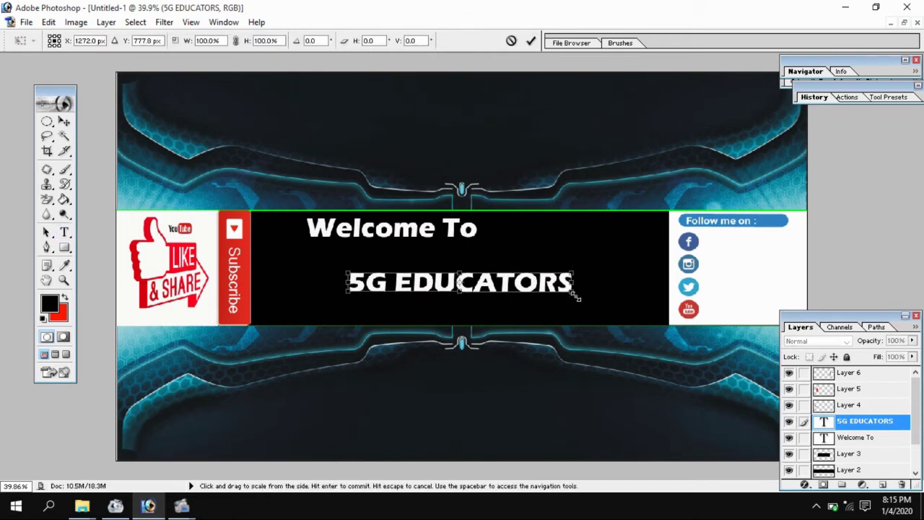
mouse_move(574, 294)
left_mouse_down()
mouse_move(649, 350)
mouse_move(636, 346)
left_mouse_up()
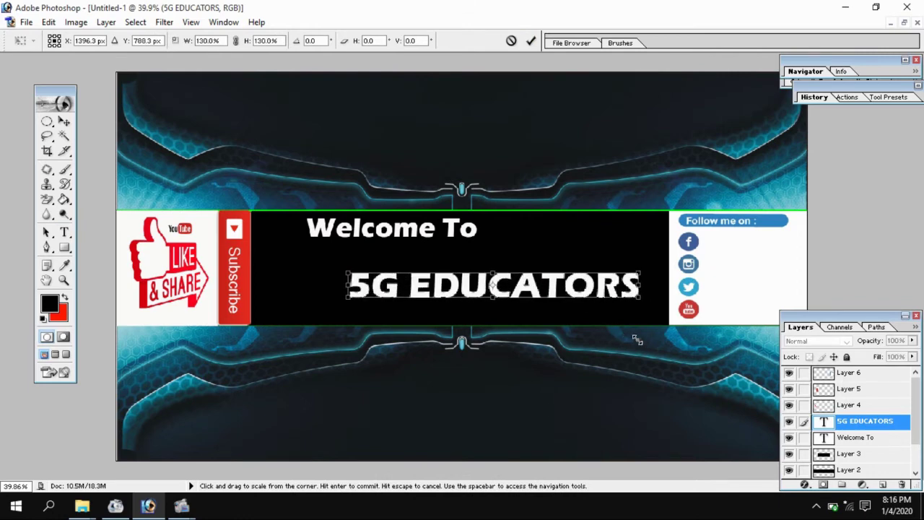
left_click(531, 40)
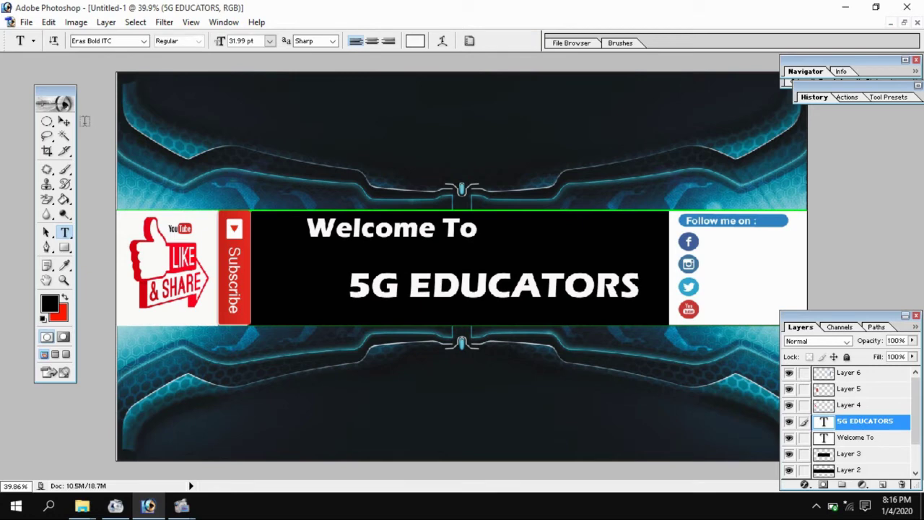
left_click(64, 122)
left_click_drag(488, 303, 407, 281)
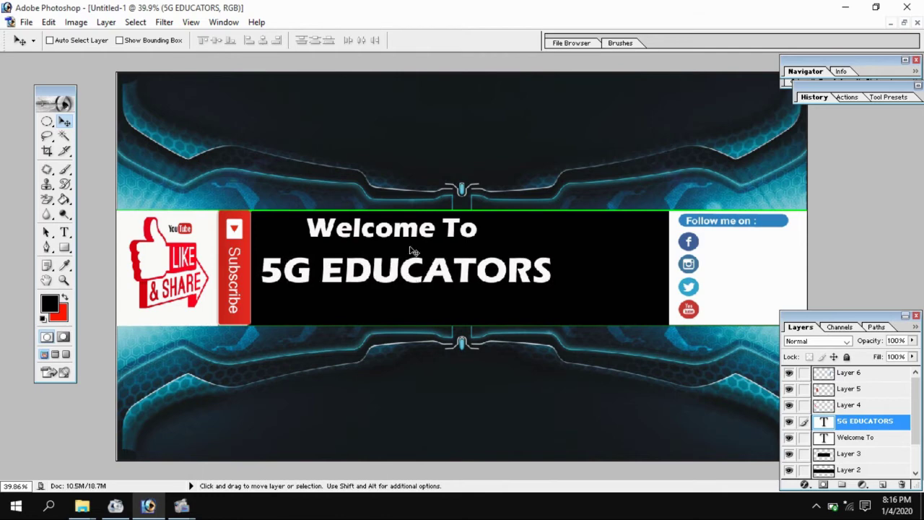
left_click_drag(417, 265, 417, 260)
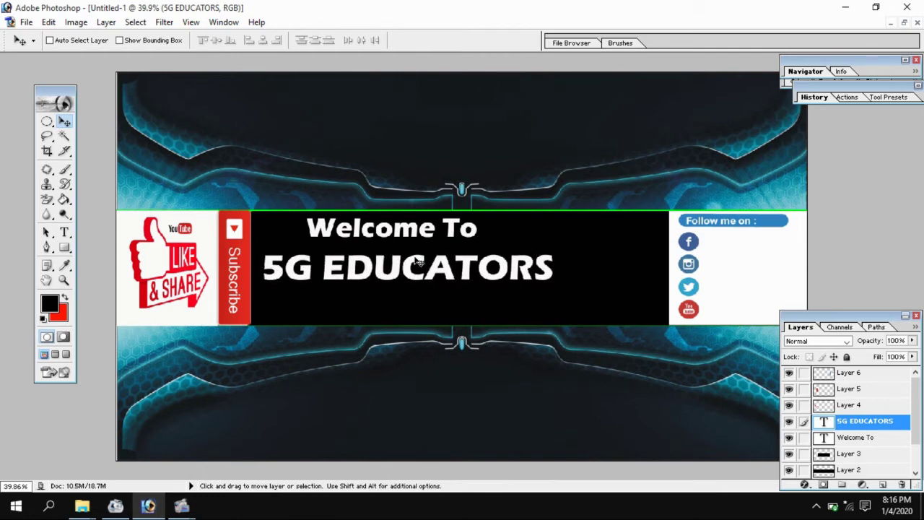
left_click(861, 437)
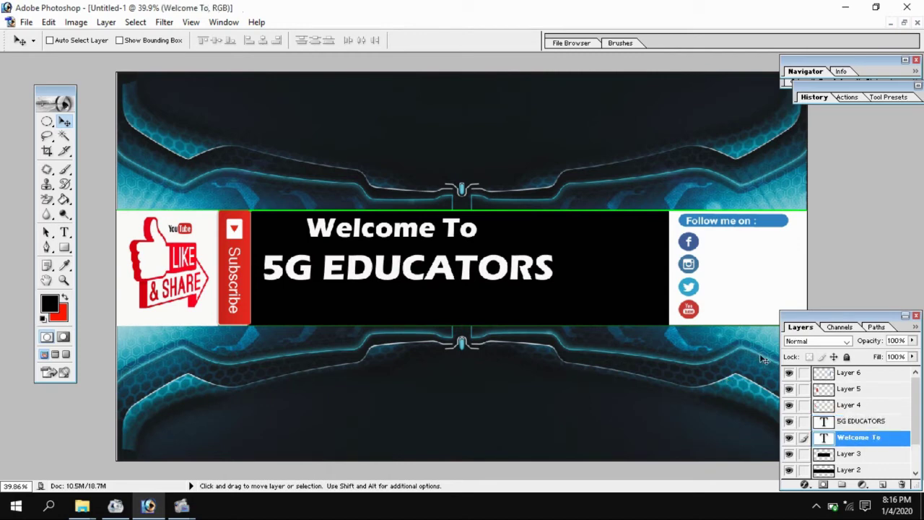
left_click_drag(453, 229, 460, 231)
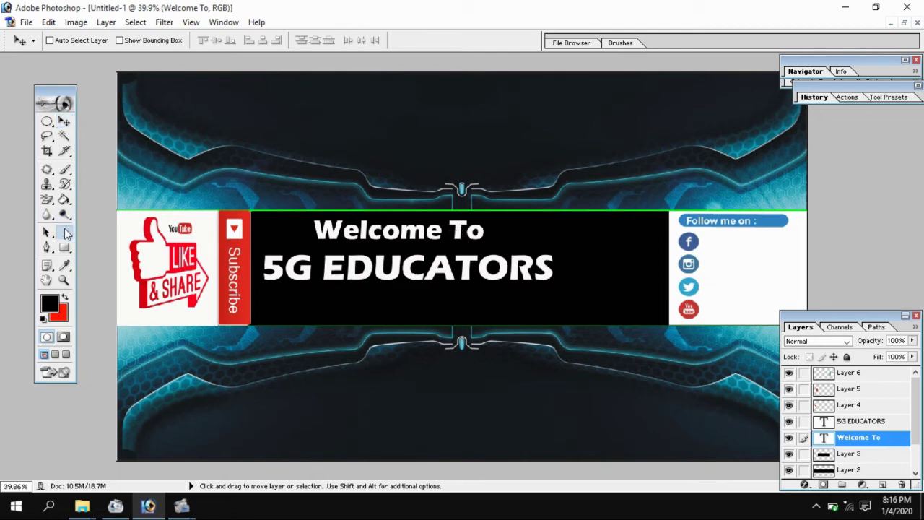
left_click(64, 232)
Type the subtitle 'Apps Reviews | Educational'.
left_click(247, 180)
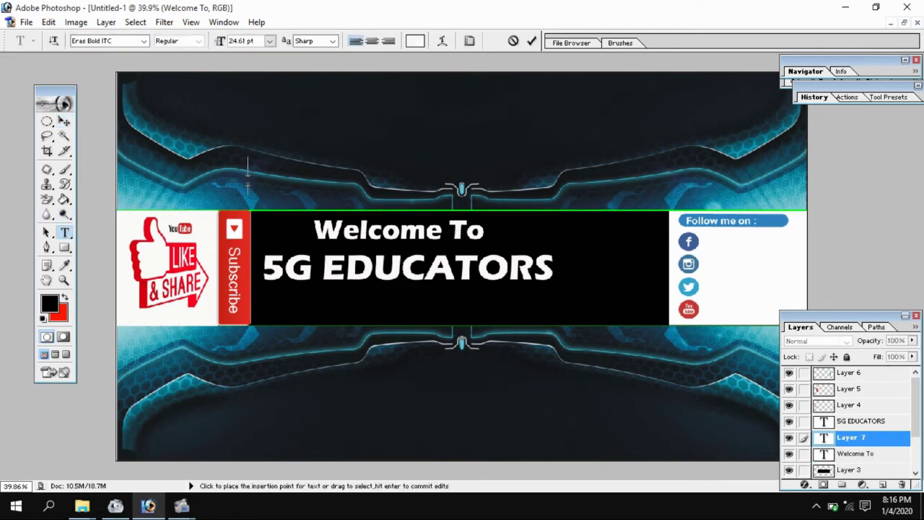
type("a")
key("BackSpace")
type("Ap")
type("ps Re")
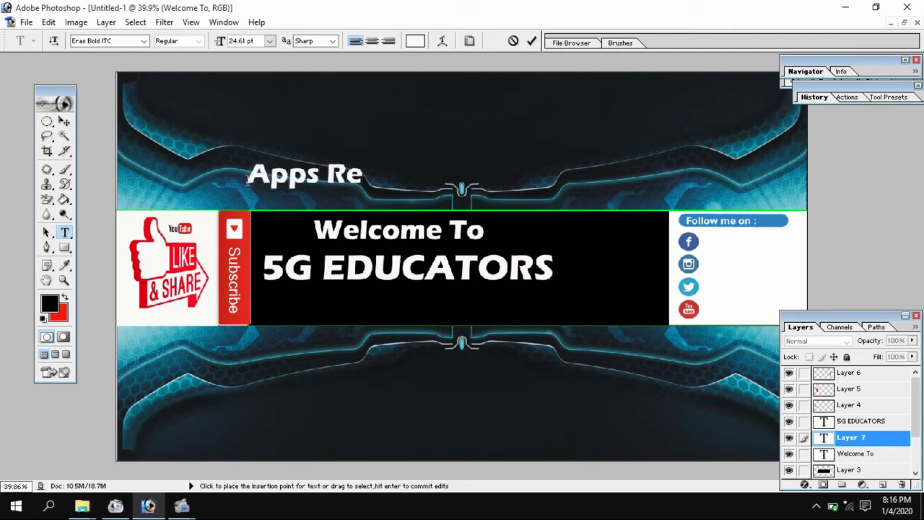
type("views")
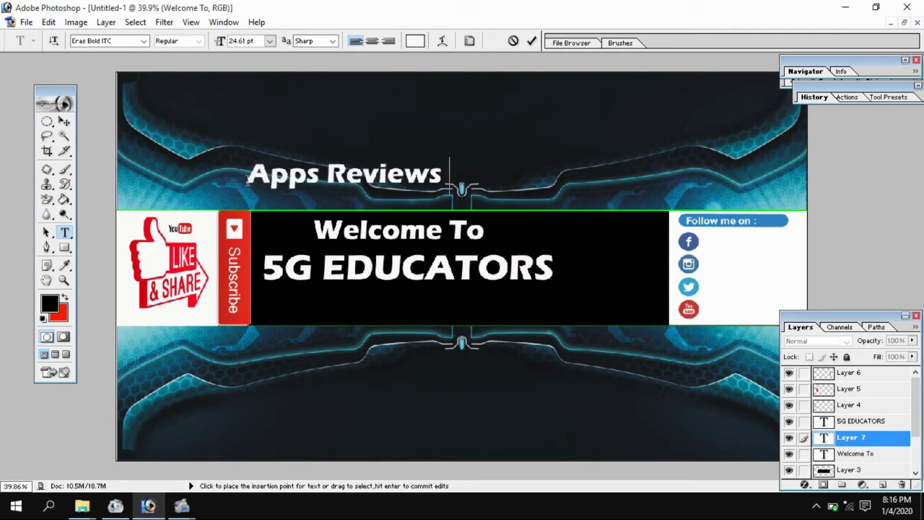
type(" | E")
type("ducati")
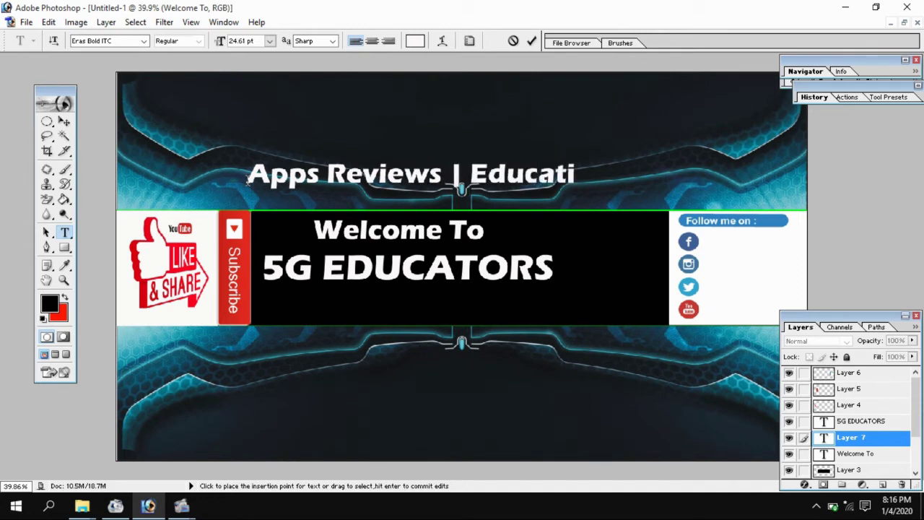
type("ona")
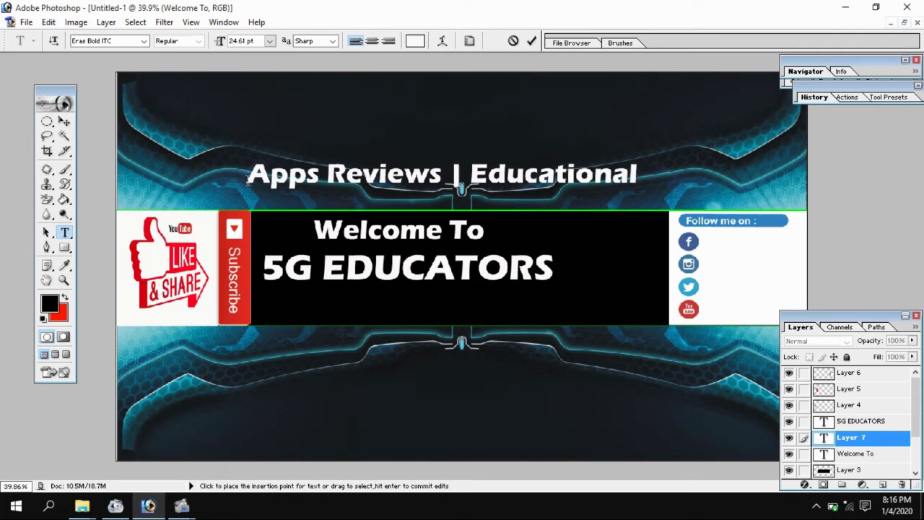
left_click(533, 41)
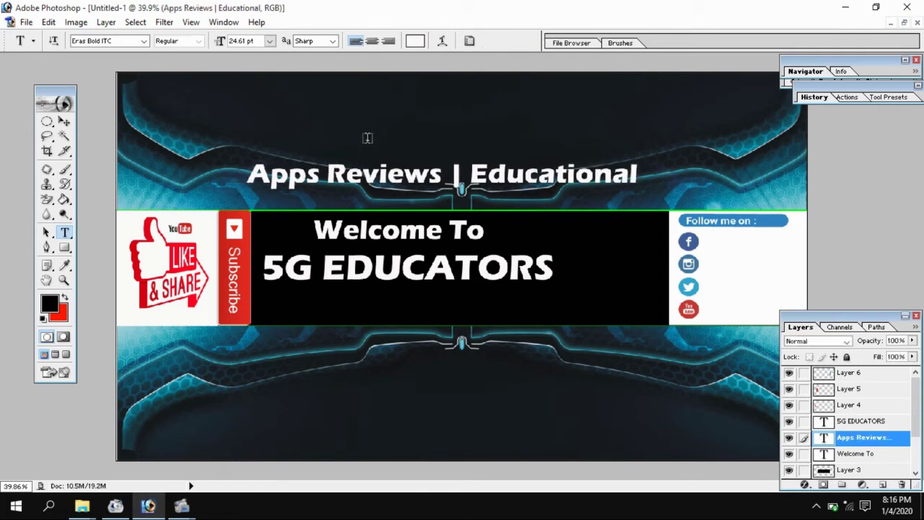
Move the subtitle under 5G EDUCATORS and scale it down to about 71%.
left_click(64, 121)
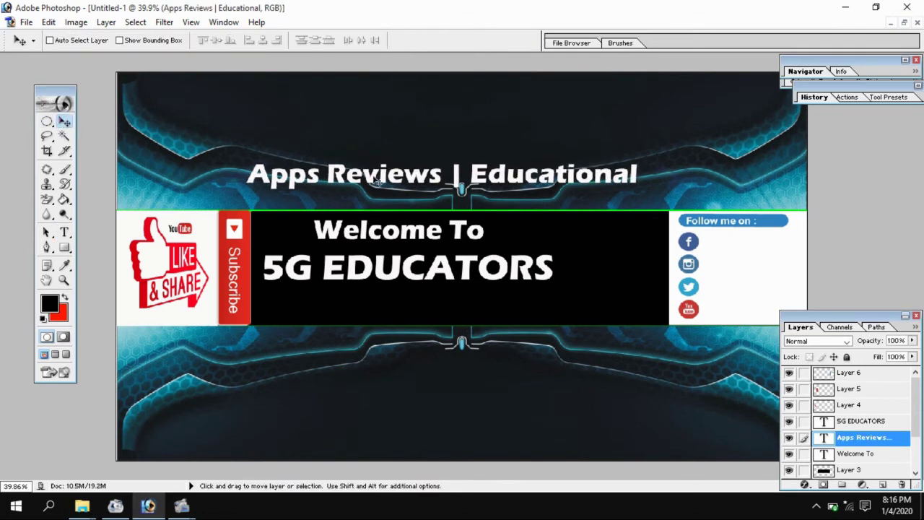
left_click_drag(462, 175, 460, 311)
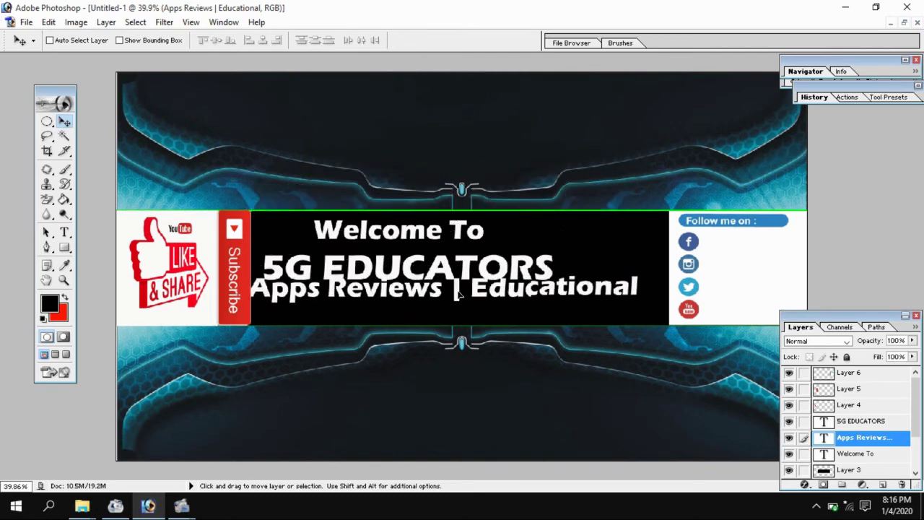
key("ctrl+t")
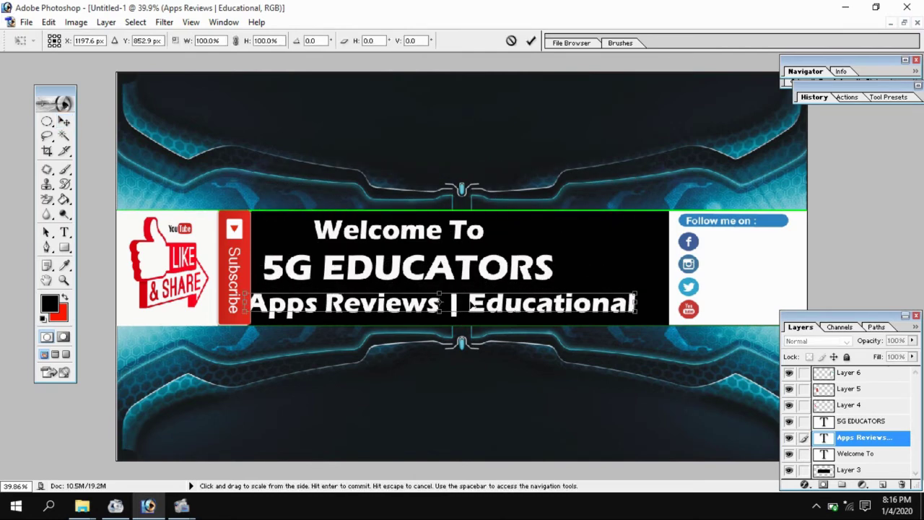
left_click_drag(637, 312, 523, 306)
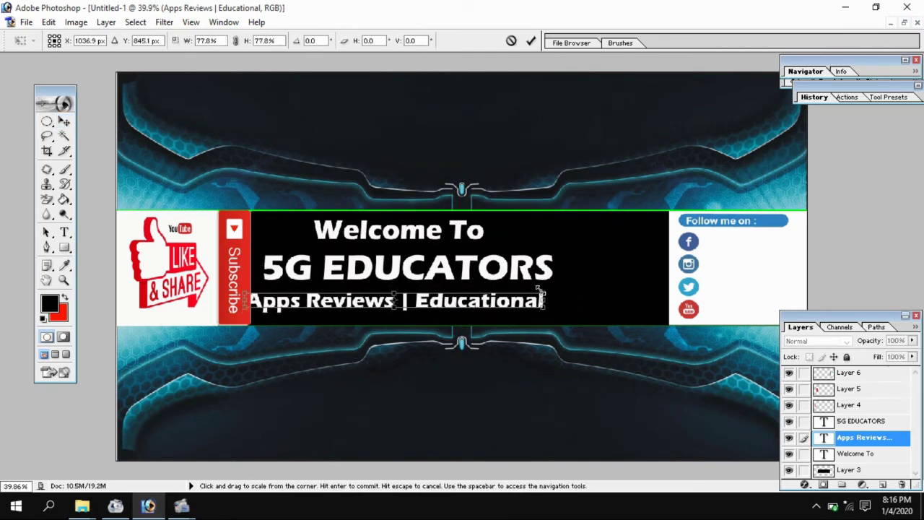
left_click(531, 41)
left_click_drag(430, 306, 453, 310)
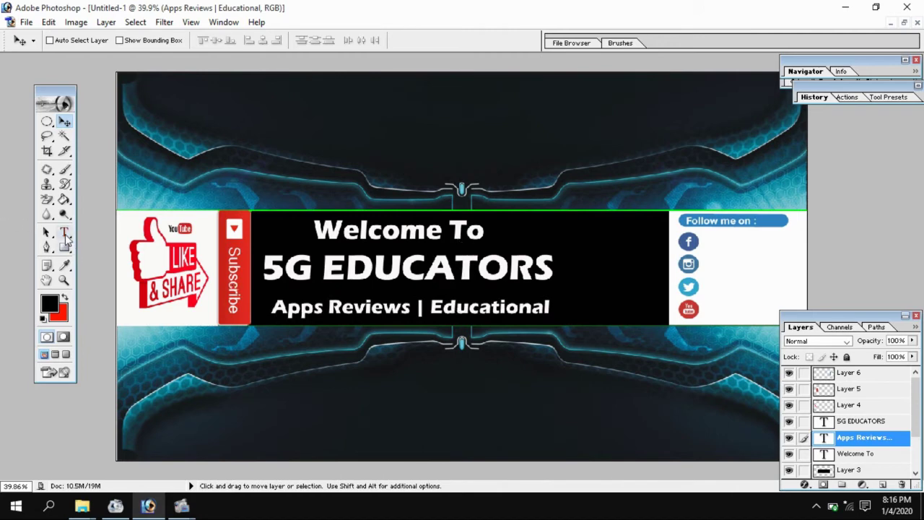
Set the subtitle's font to Times New Roman Bold.
left_click(64, 232)
left_click(411, 309)
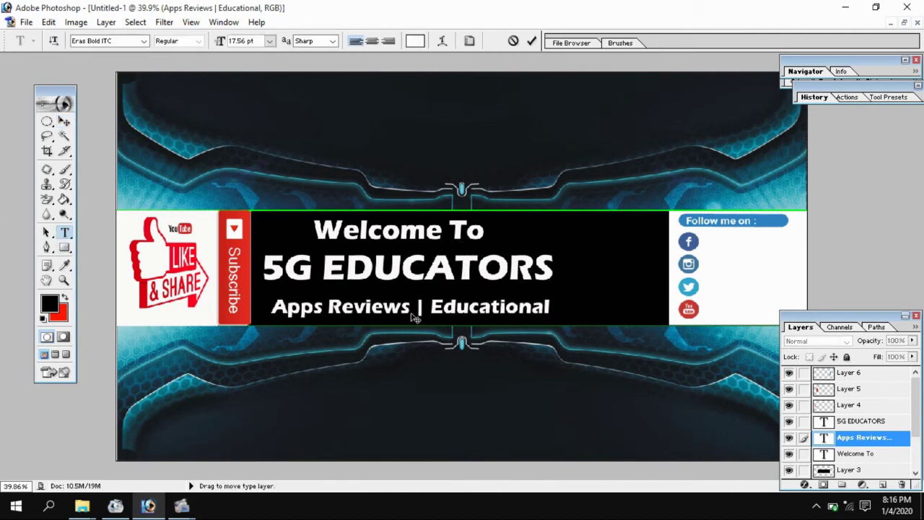
key("ctrl+a")
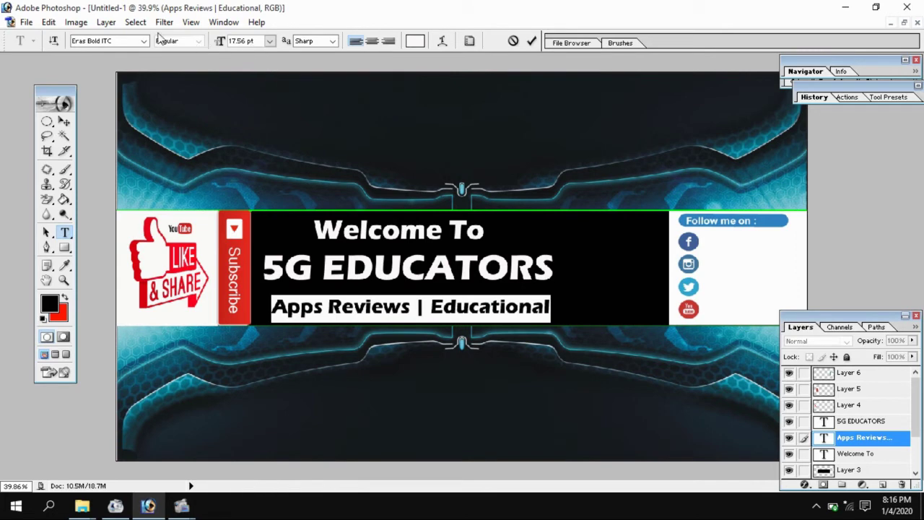
left_click(144, 41)
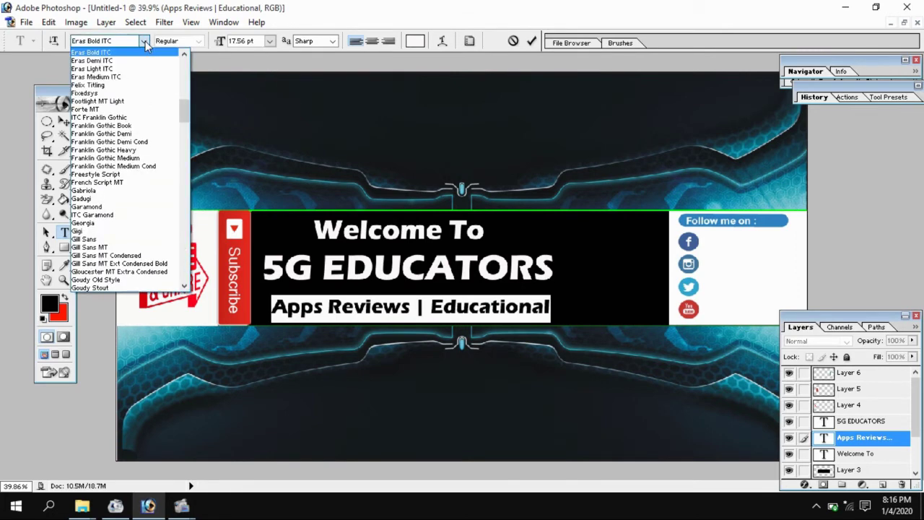
left_click(122, 42)
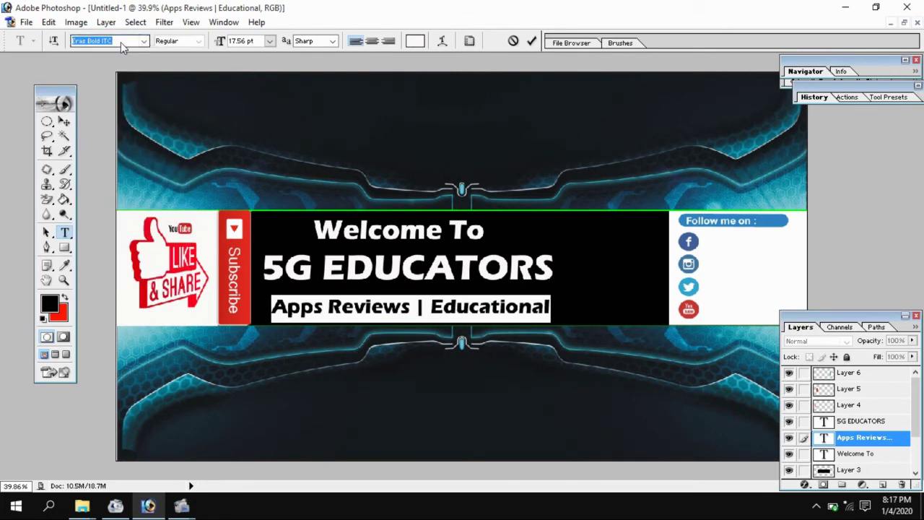
type("tim")
key("Return")
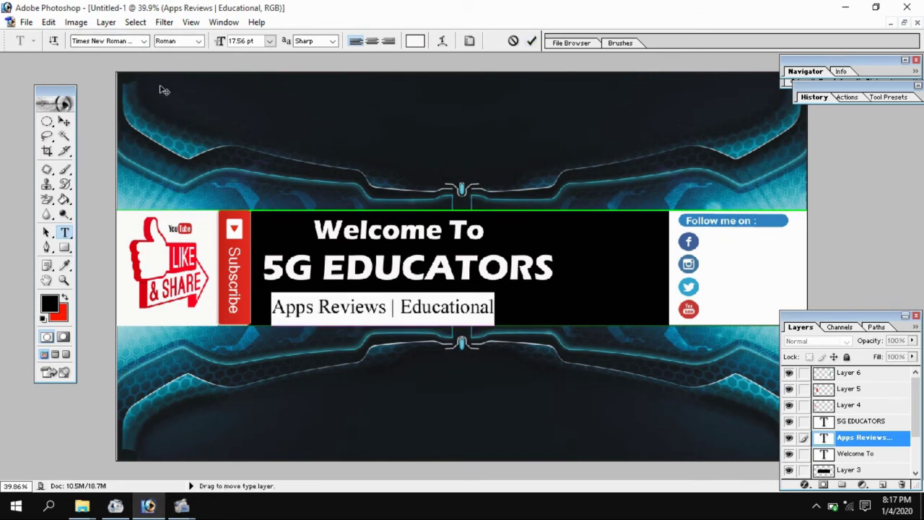
left_click(198, 41)
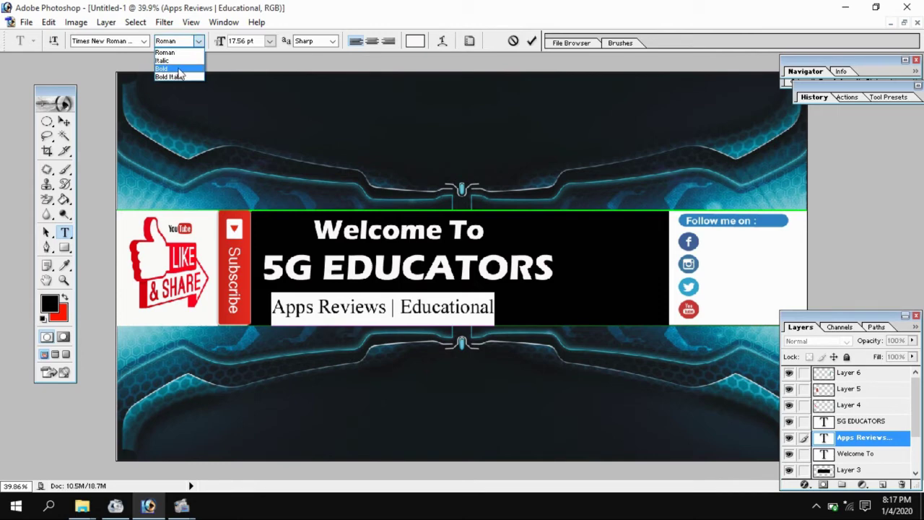
left_click(180, 69)
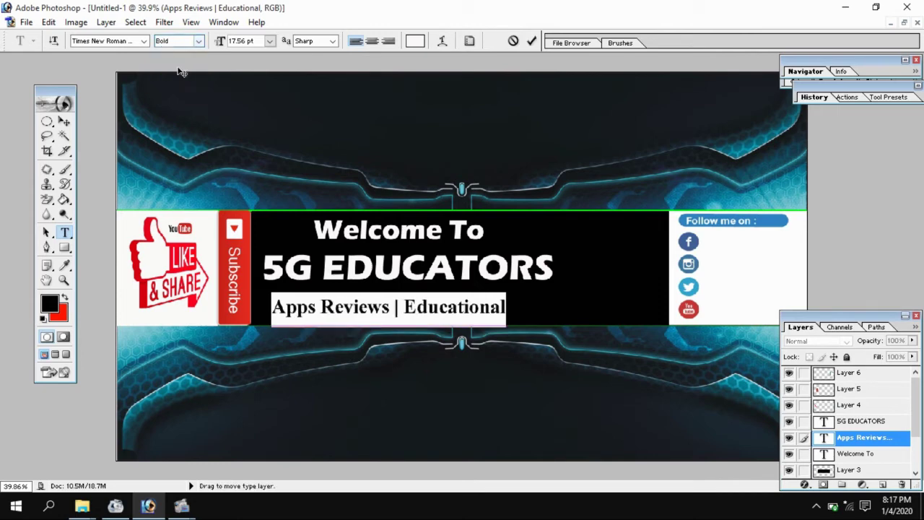
left_click(531, 41)
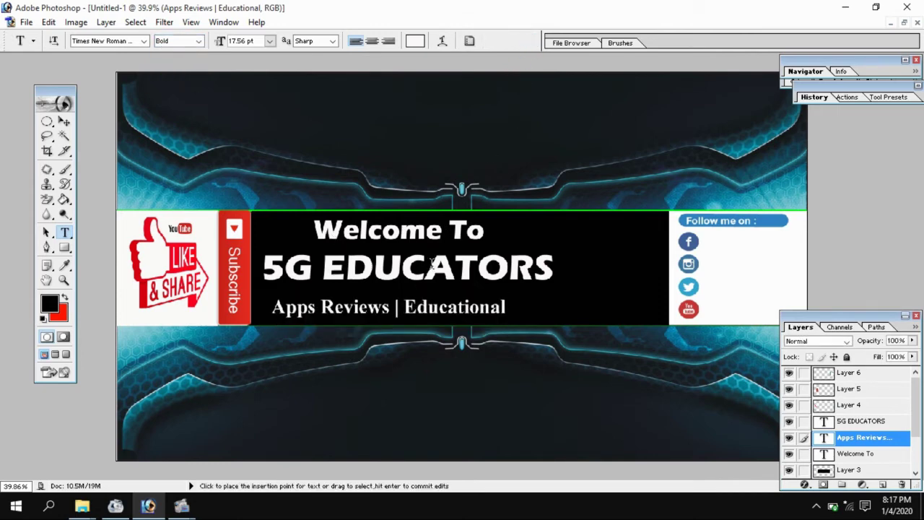
Change the subtitle's font to Georgia.
left_click(368, 290)
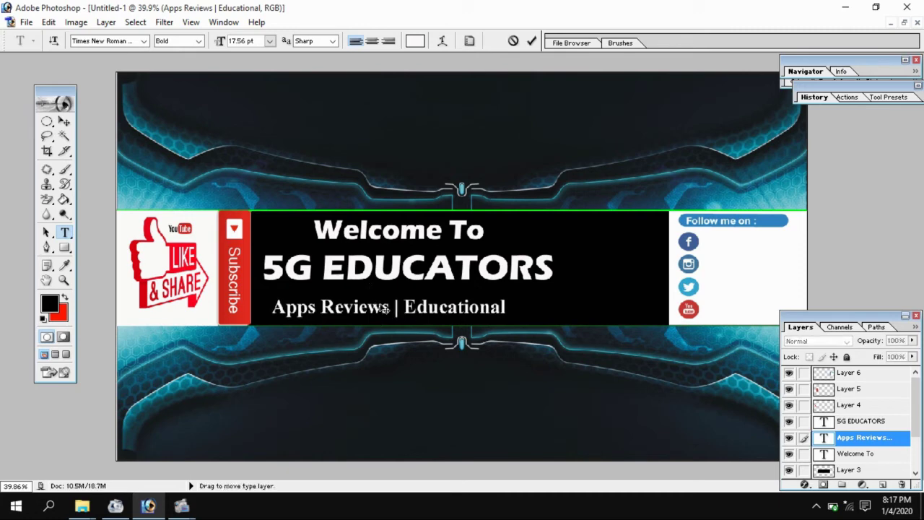
key("ctrl+a")
left_click(143, 42)
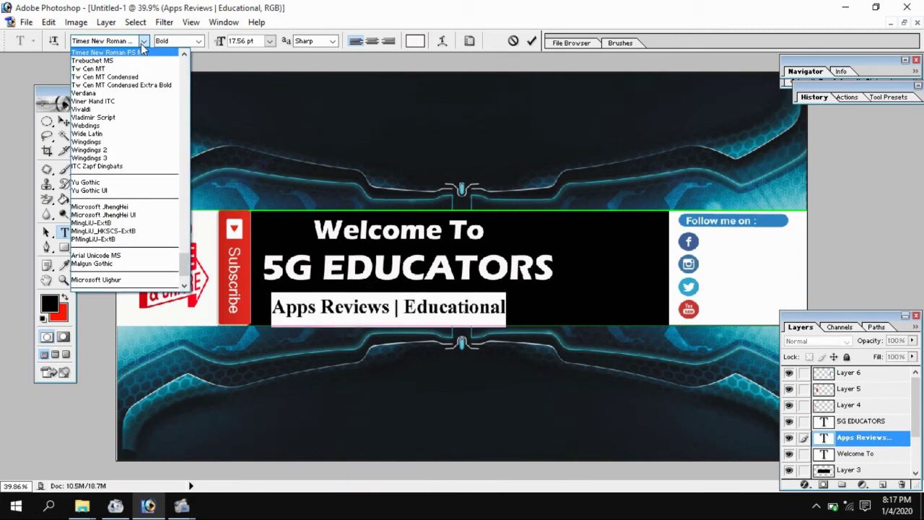
left_click(123, 42)
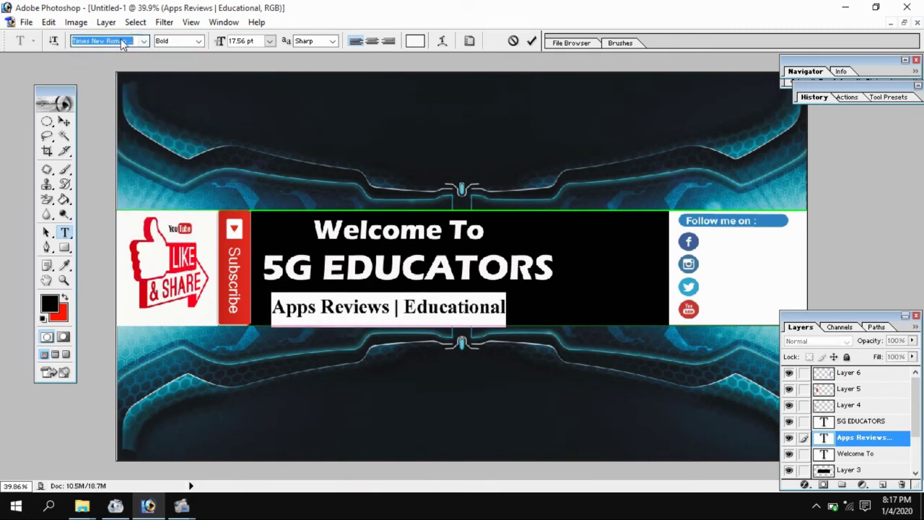
type("Georgia")
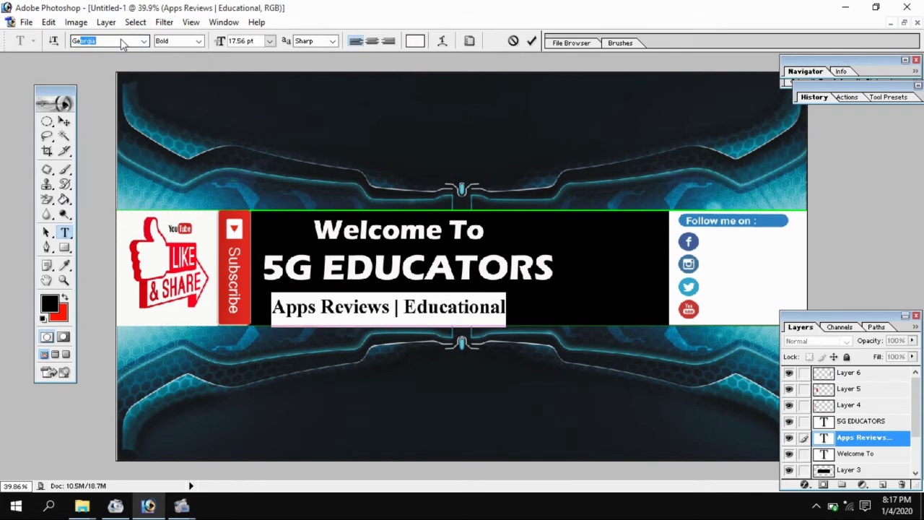
key("Return")
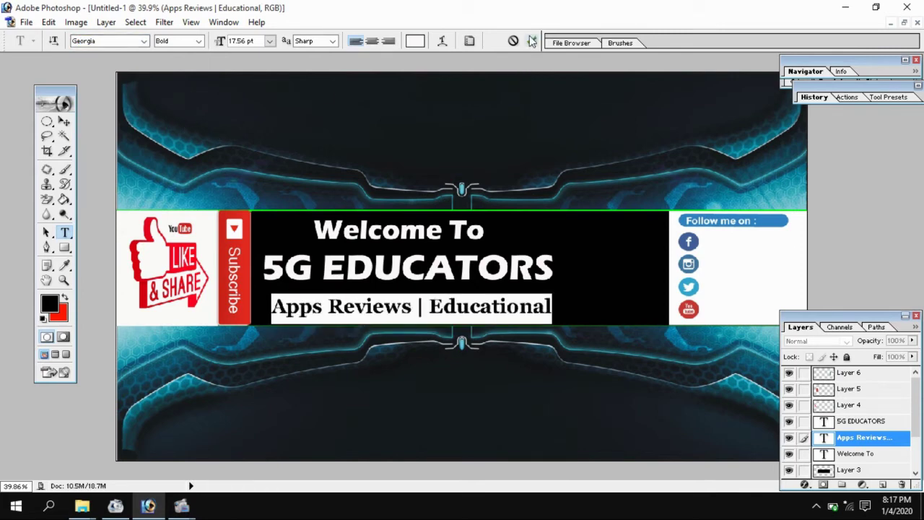
left_click(531, 41)
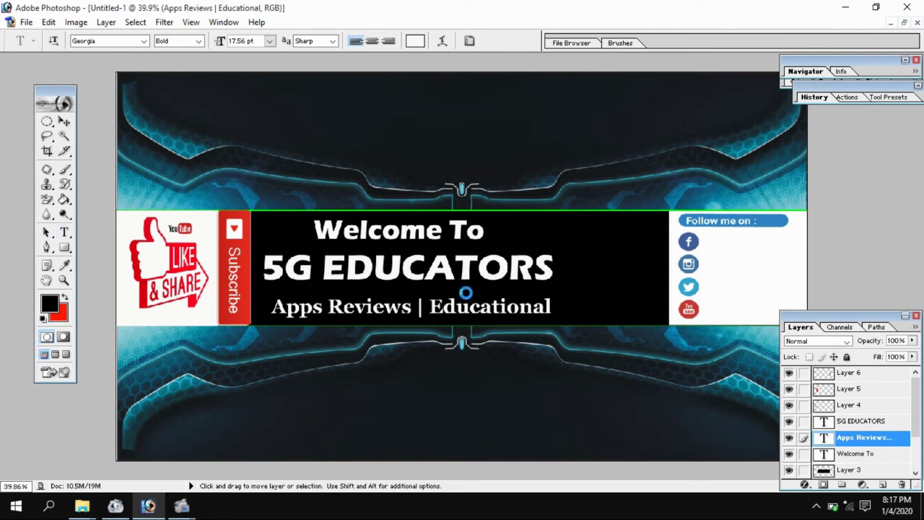
Shrink the subtitle slightly, then minimize Photoshop to show the desktop.
key("ctrl+t")
left_click_drag(553, 316, 529, 312)
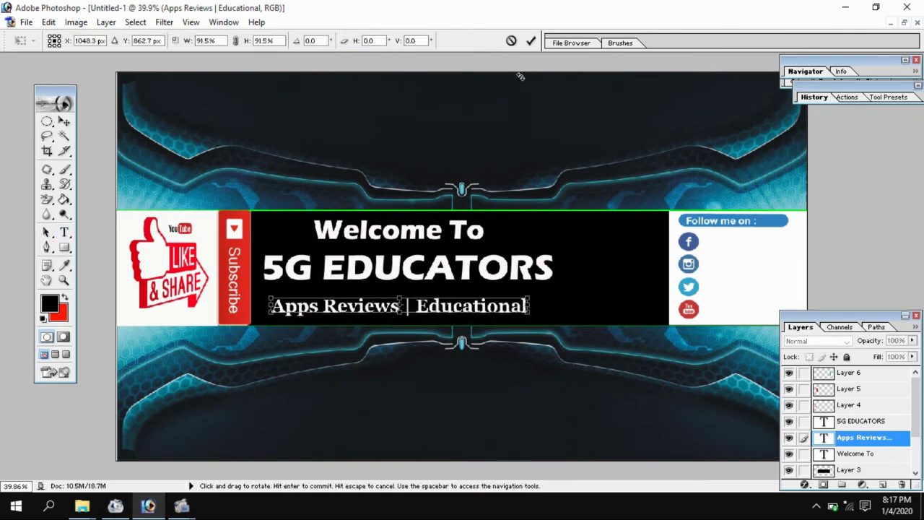
left_click(530, 41)
left_click_drag(402, 306, 411, 306)
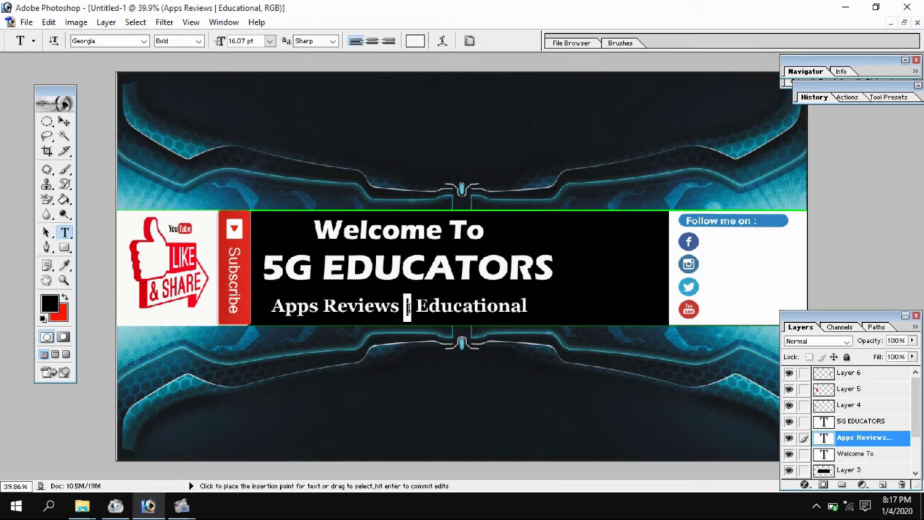
left_click(64, 121)
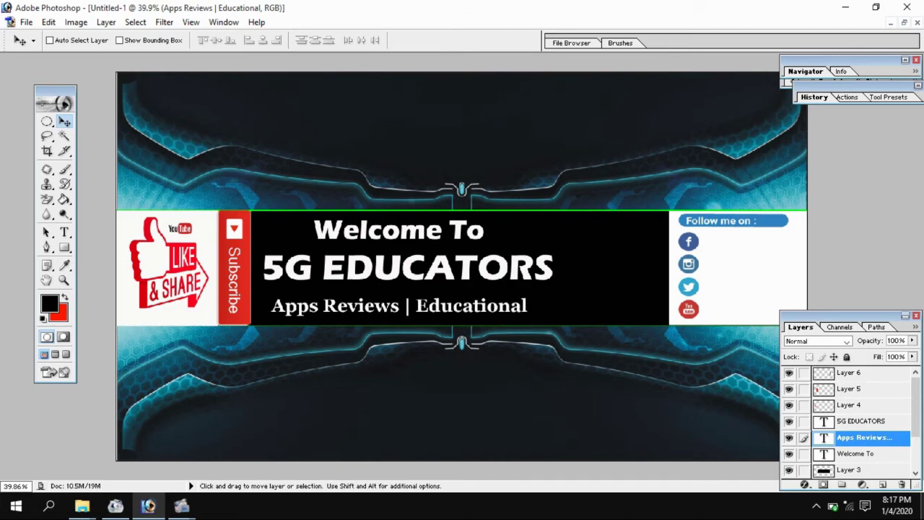
key("super+d")
left_click_drag(134, 307, 171, 390)
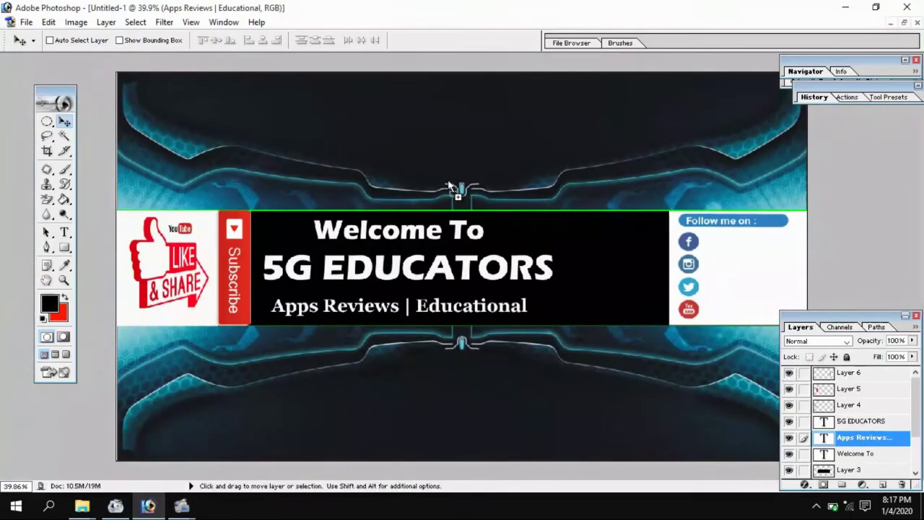
Open and close Ice_Berg in Photoshop, then open 14160 from New folder there.
left_click_drag(163, 460, 447, 179)
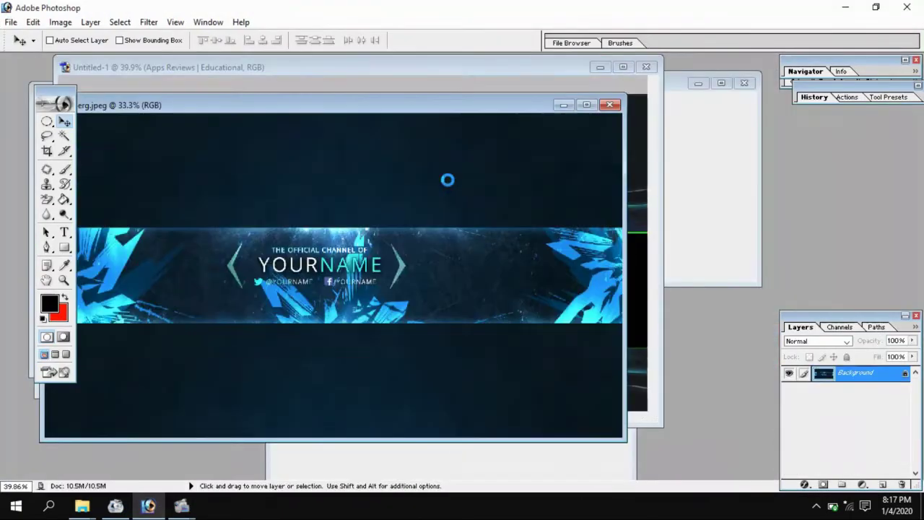
left_click(610, 104)
mouse_move(82, 506)
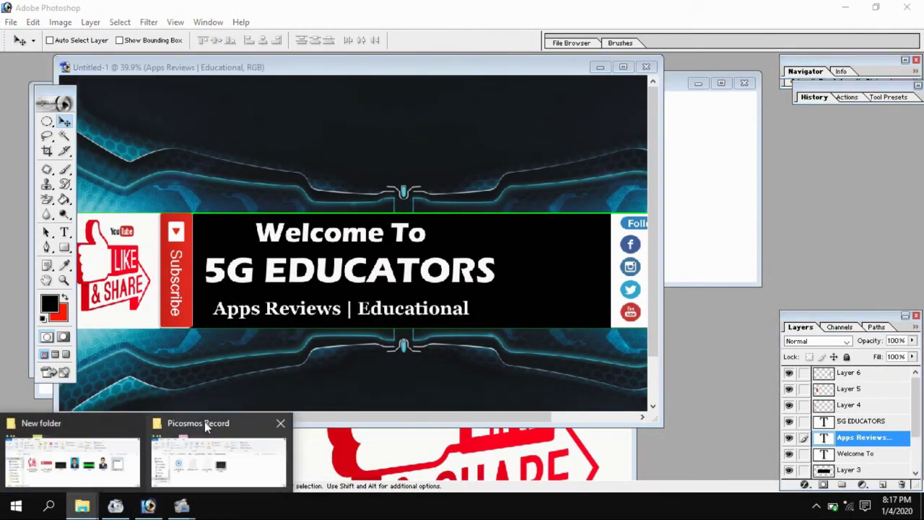
left_click(208, 440)
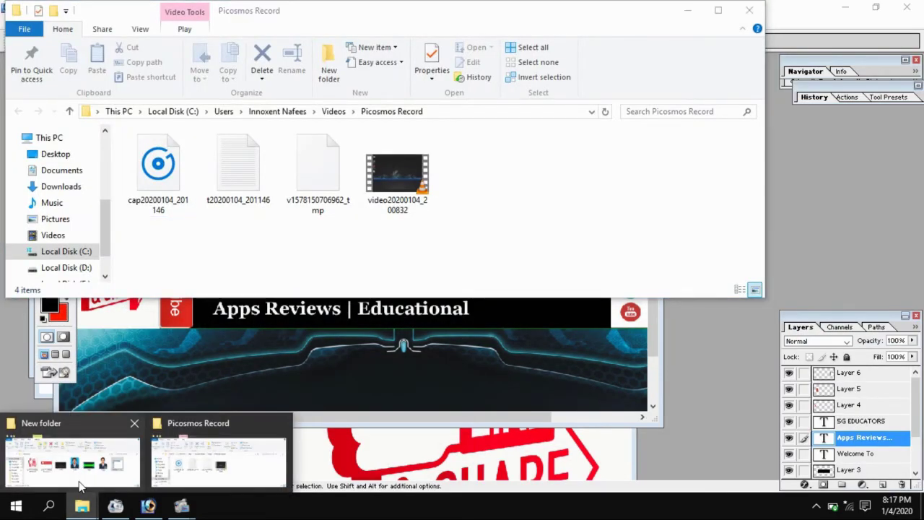
left_click(72, 447)
left_click_drag(351, 185, 445, 341)
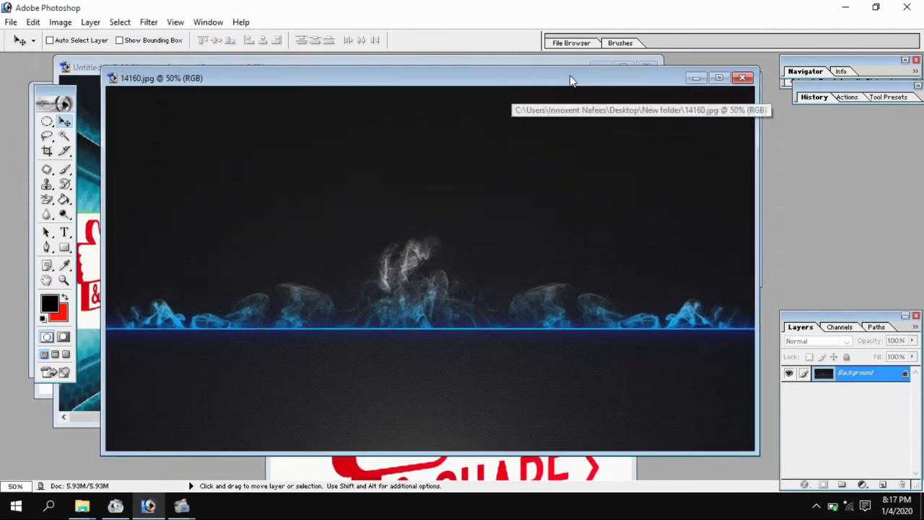
Crop the 14160 image to a wide horizontal strip of blue smoke.
left_click_drag(517, 88, 576, 72)
left_click(47, 153)
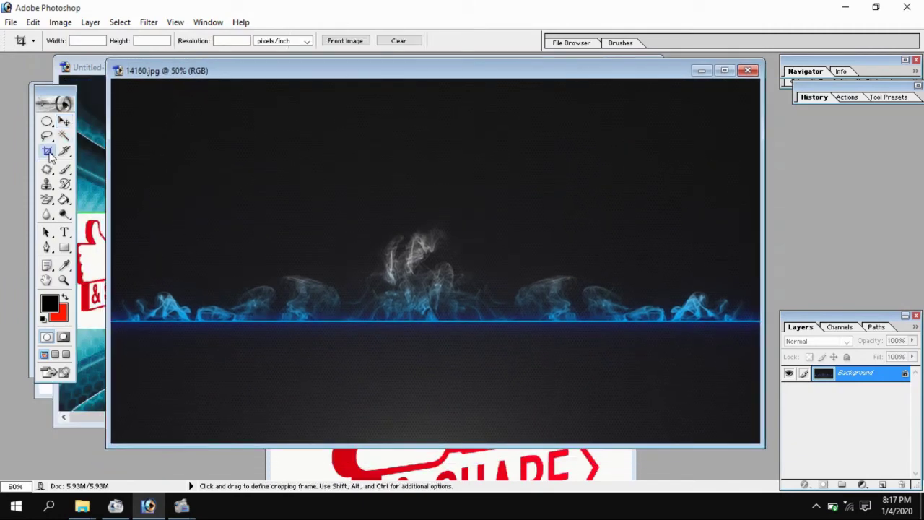
mouse_move(171, 218)
left_mouse_down()
mouse_move(259, 332)
mouse_move(650, 325)
left_mouse_up()
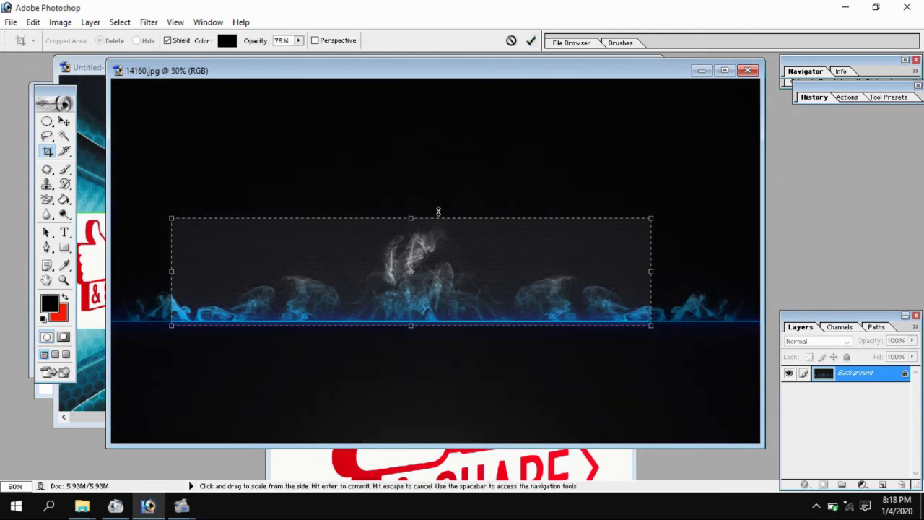
left_click_drag(412, 219, 411, 207)
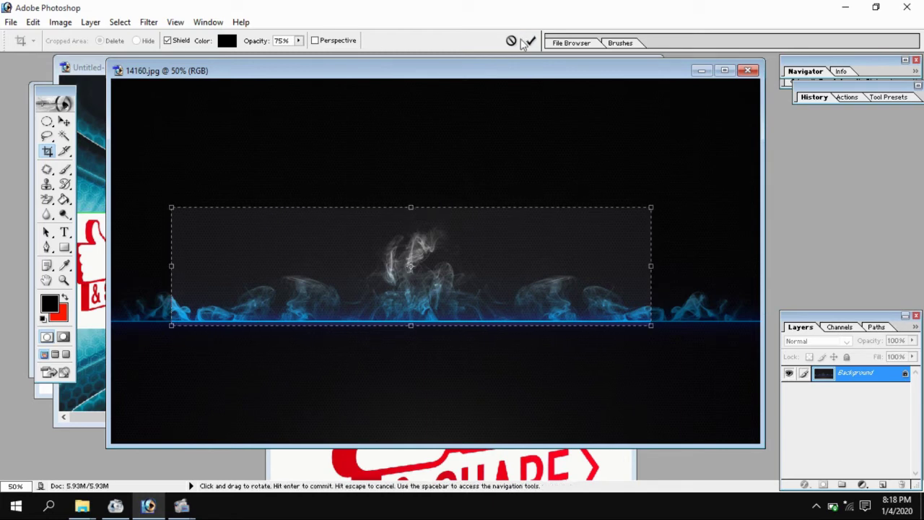
left_click(533, 40)
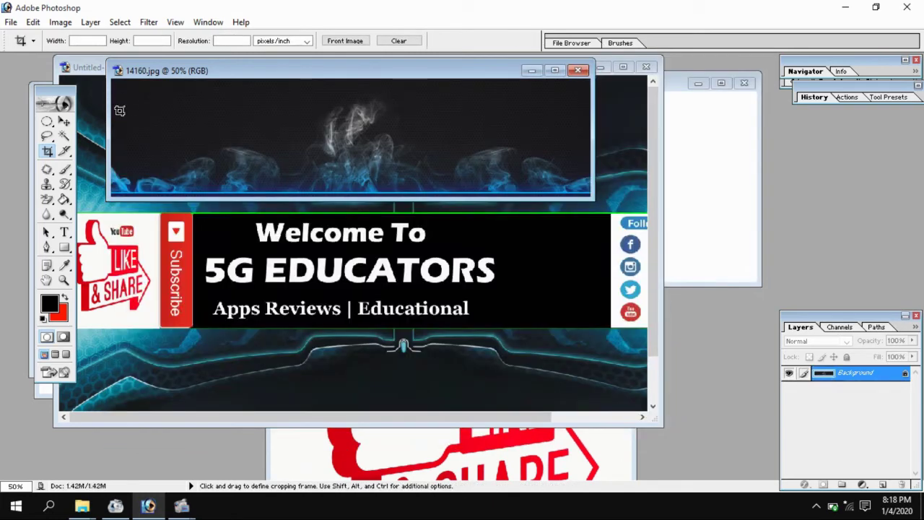
Copy the smoke strip into the banner, stretch it over the band, and place it below the titles.
left_click(65, 122)
mouse_move(277, 114)
left_mouse_down()
mouse_move(287, 256)
mouse_move(334, 243)
mouse_move(323, 241)
left_mouse_up()
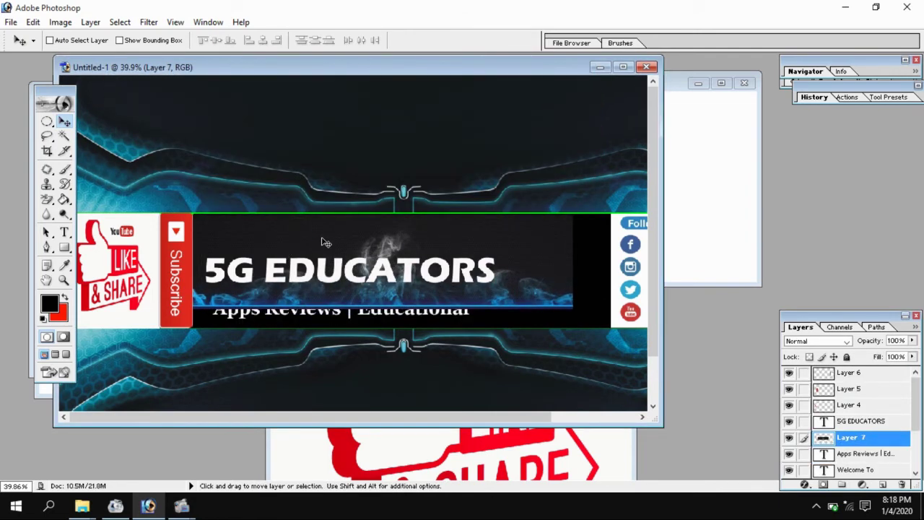
key("ctrl+t")
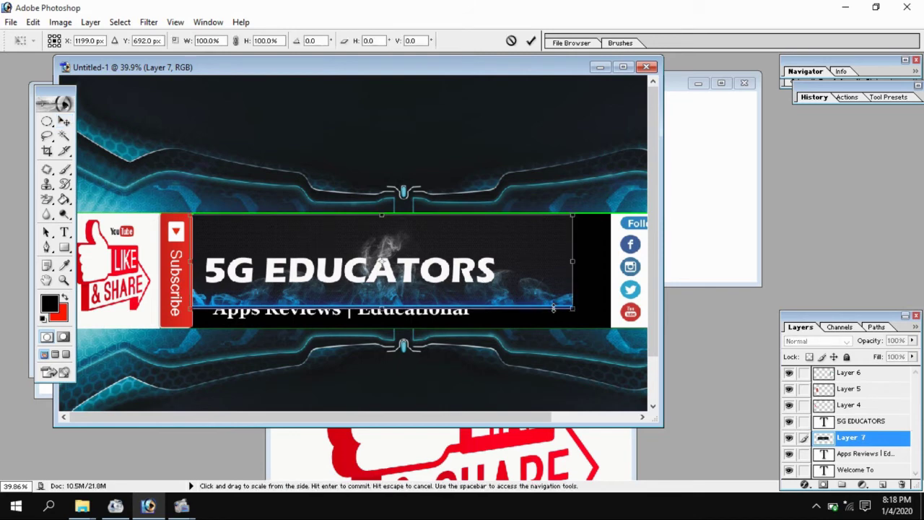
left_click_drag(572, 308, 613, 325)
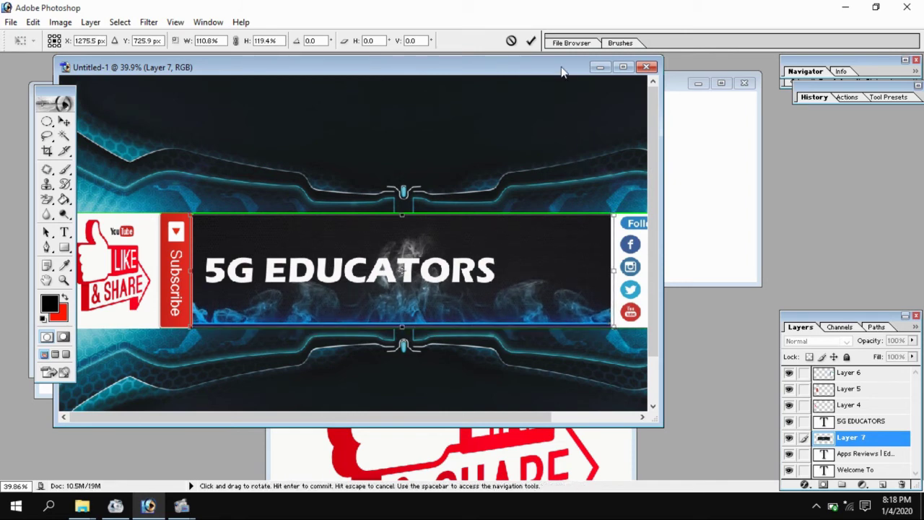
left_click(531, 40)
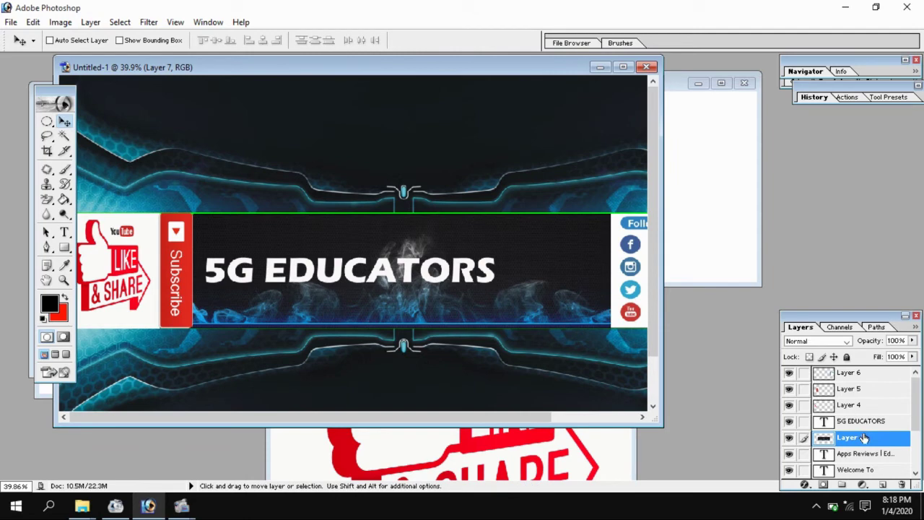
left_click_drag(864, 438, 866, 475)
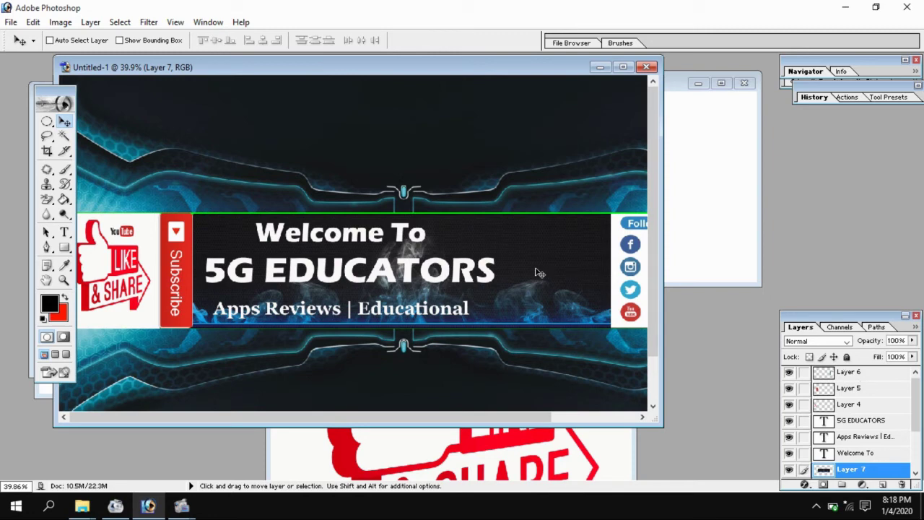
key("ctrl+t")
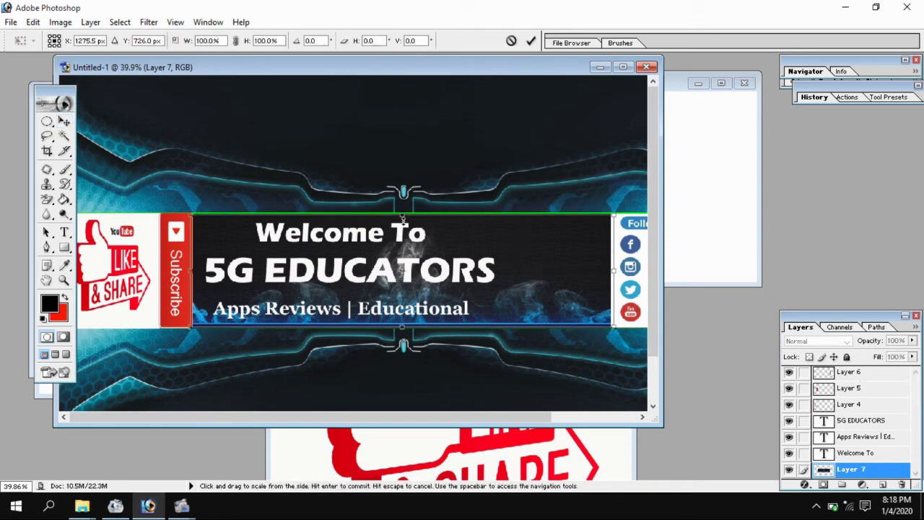
left_click_drag(402, 216, 403, 214)
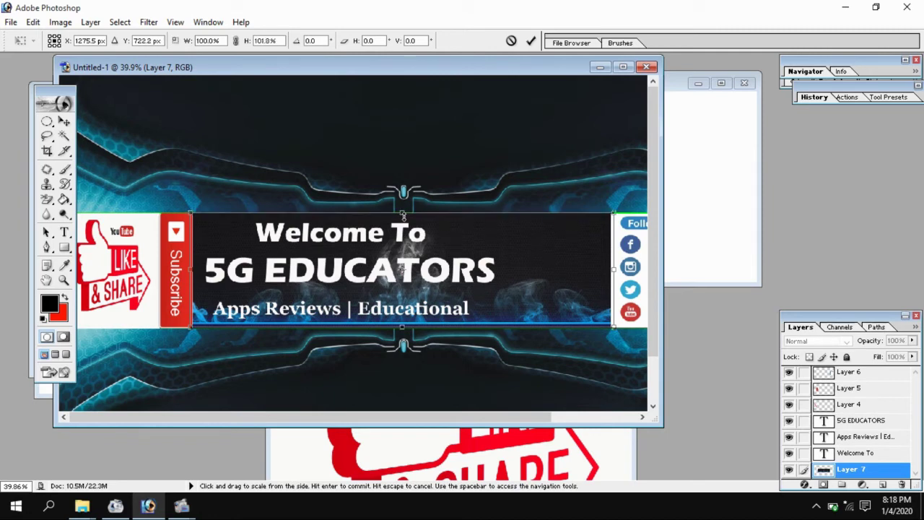
left_click(531, 42)
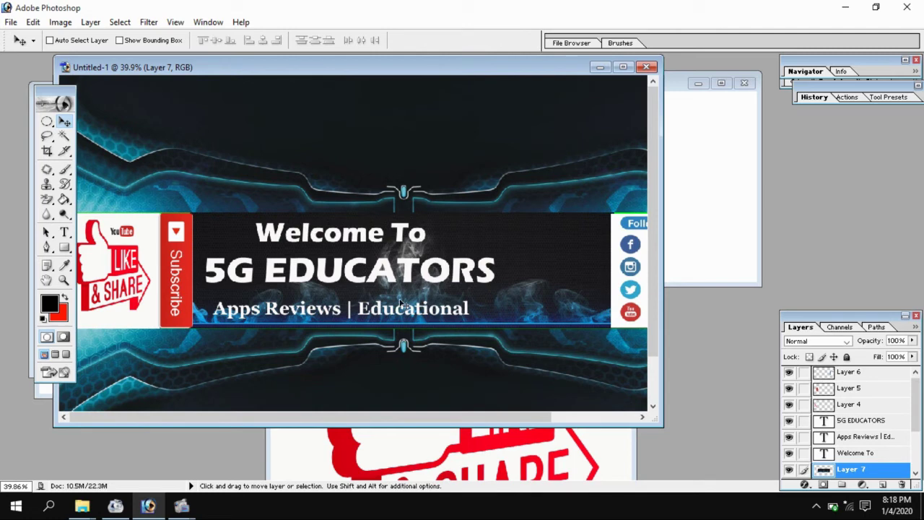
Give Welcome To a red Color Overlay and a 5 px near-white Stroke in Blending Options.
left_click(865, 453)
right_click(865, 453)
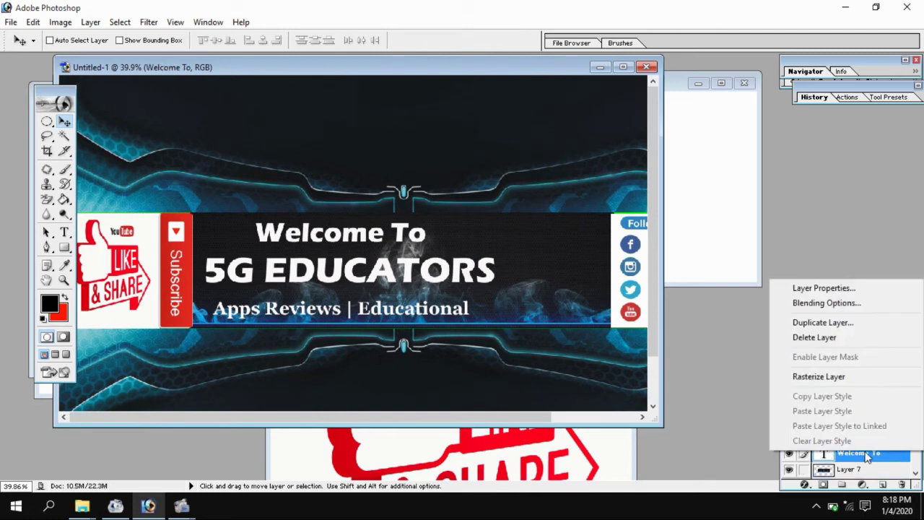
left_click(827, 302)
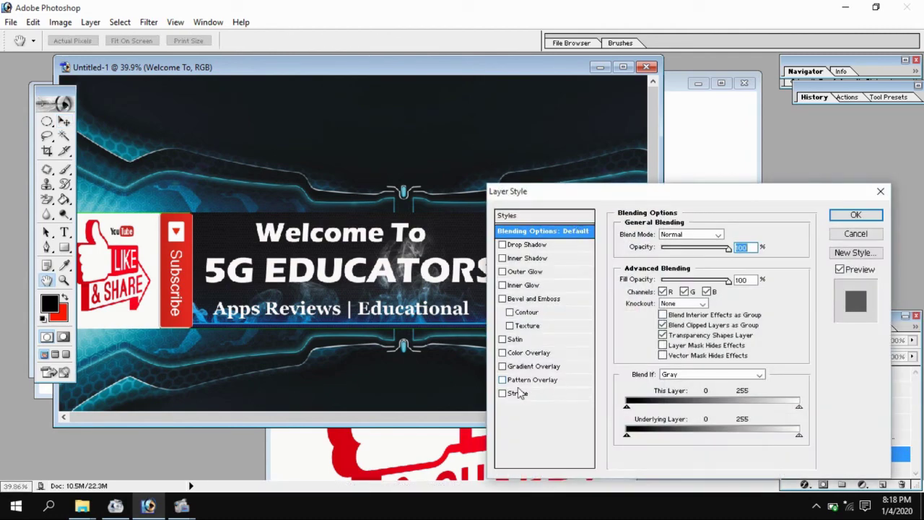
left_click(518, 394)
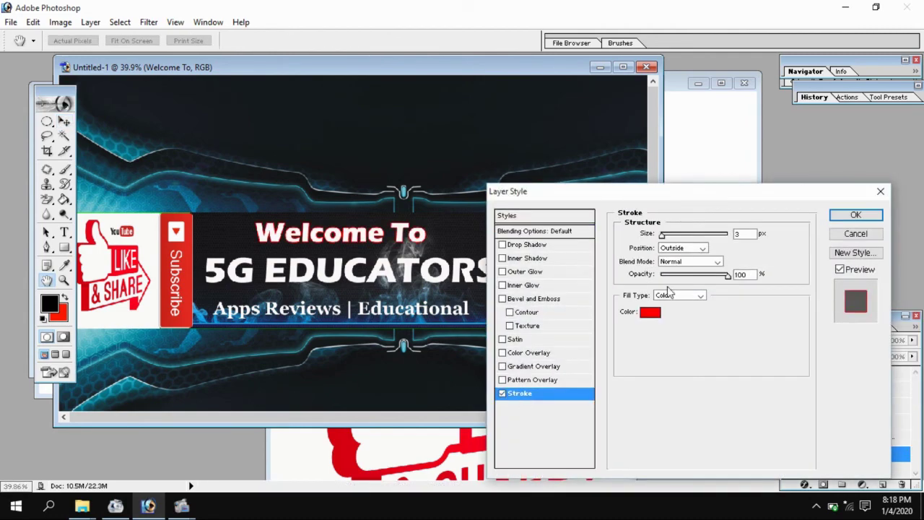
left_click(537, 353)
left_click(536, 393)
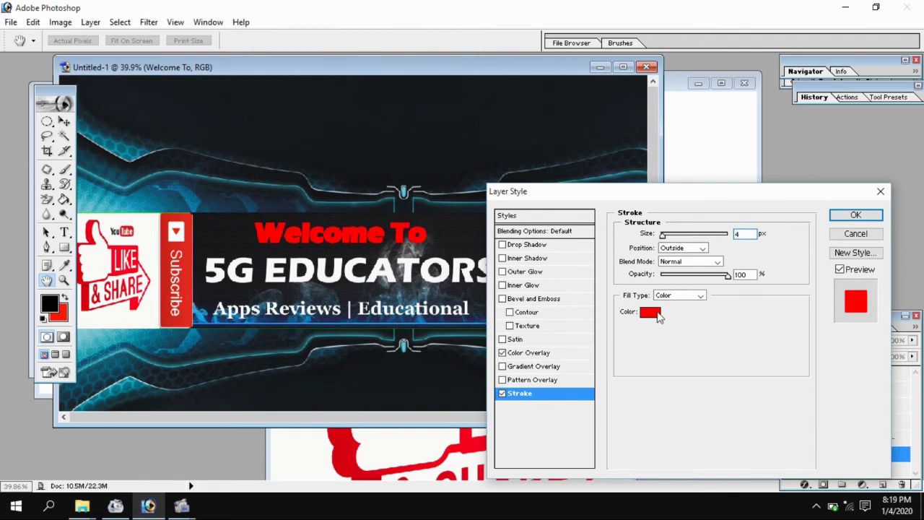
left_click(649, 312)
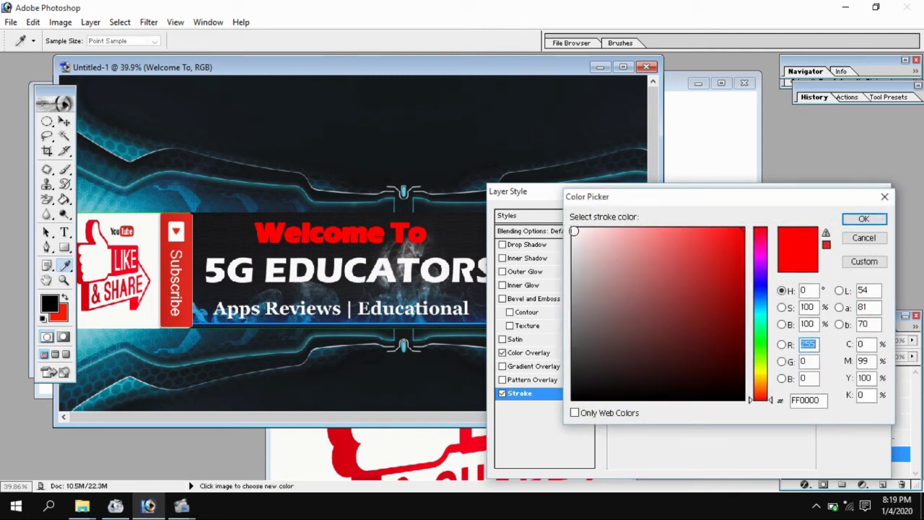
left_click(339, 271)
left_click(339, 270)
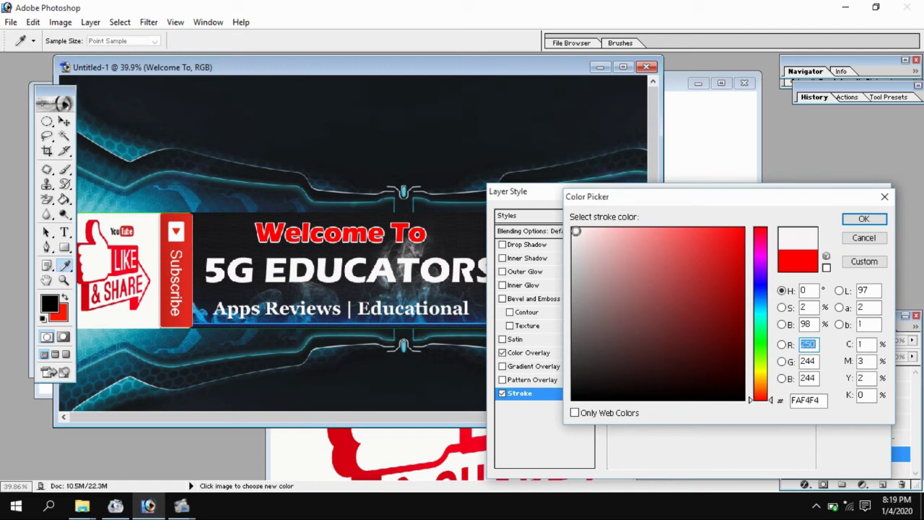
left_click(864, 220)
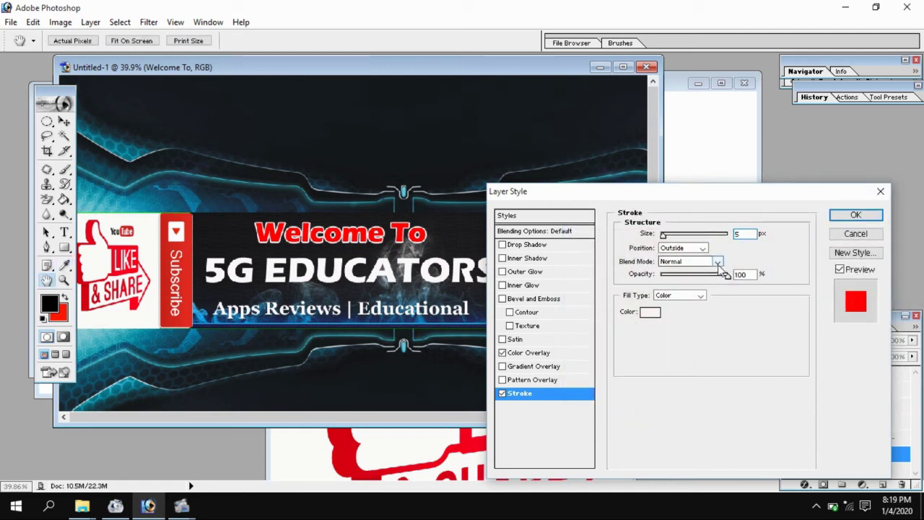
left_click(856, 215)
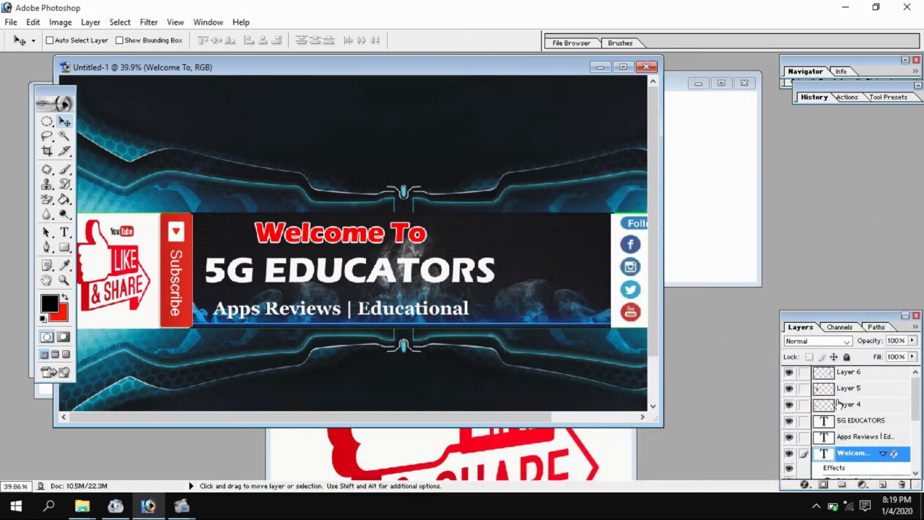
Add a 6 px black Stroke to the 5G EDUCATORS layer in Blending Options.
left_click(855, 422)
right_click(855, 425)
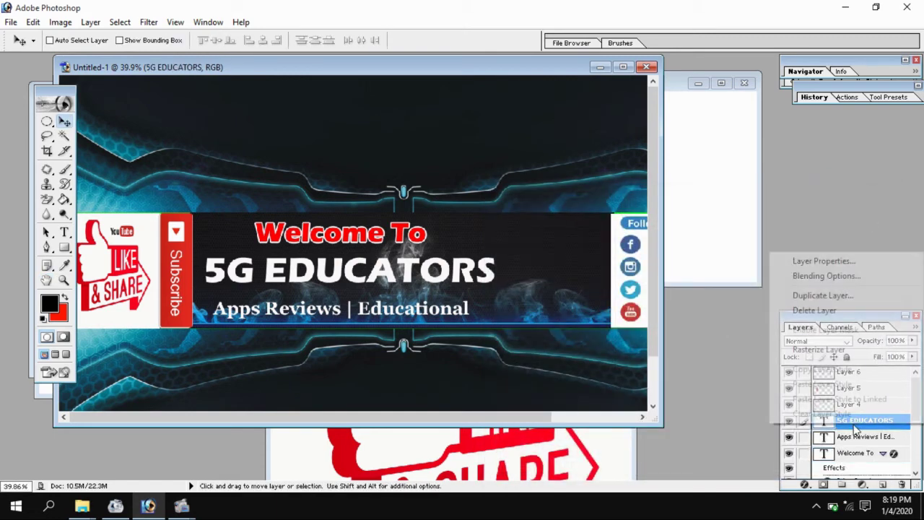
left_click(833, 277)
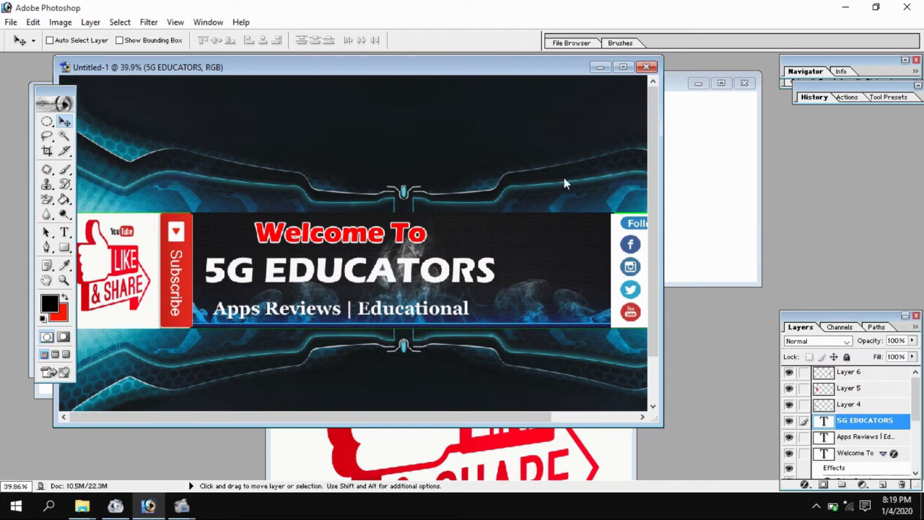
left_click(528, 394)
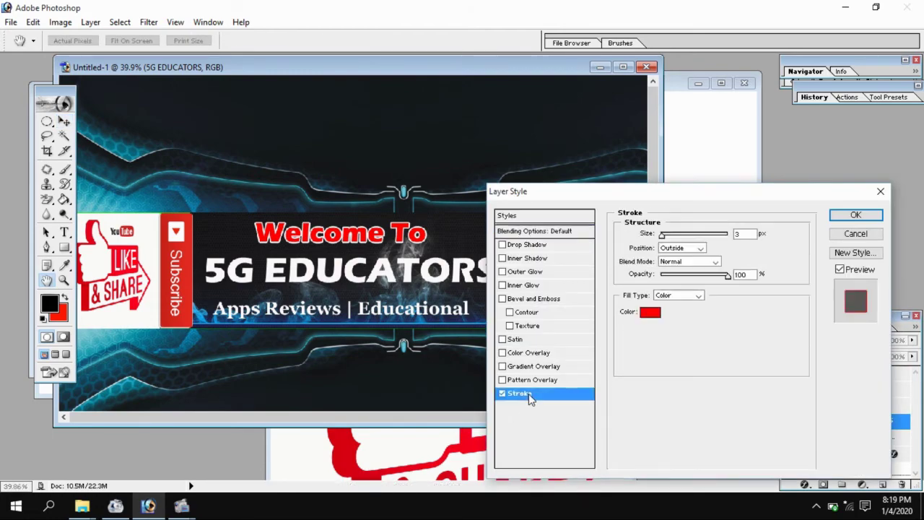
type("6")
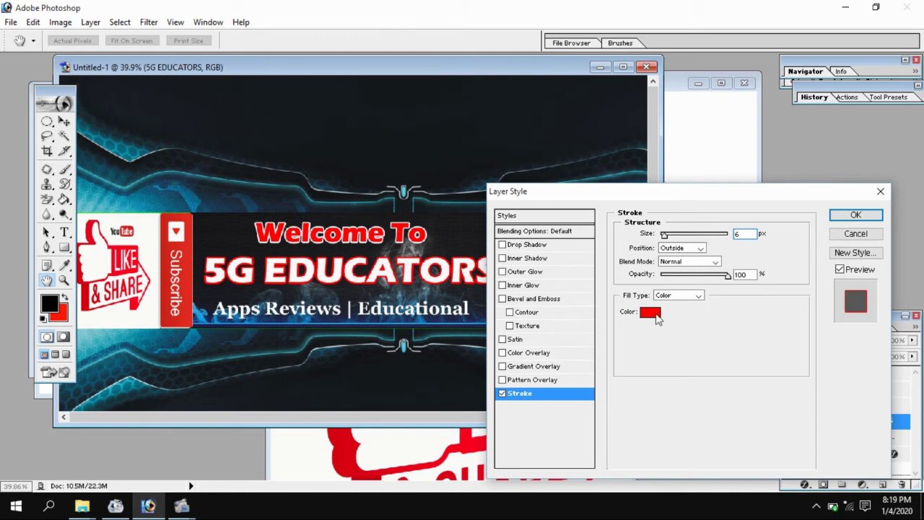
left_click(656, 315)
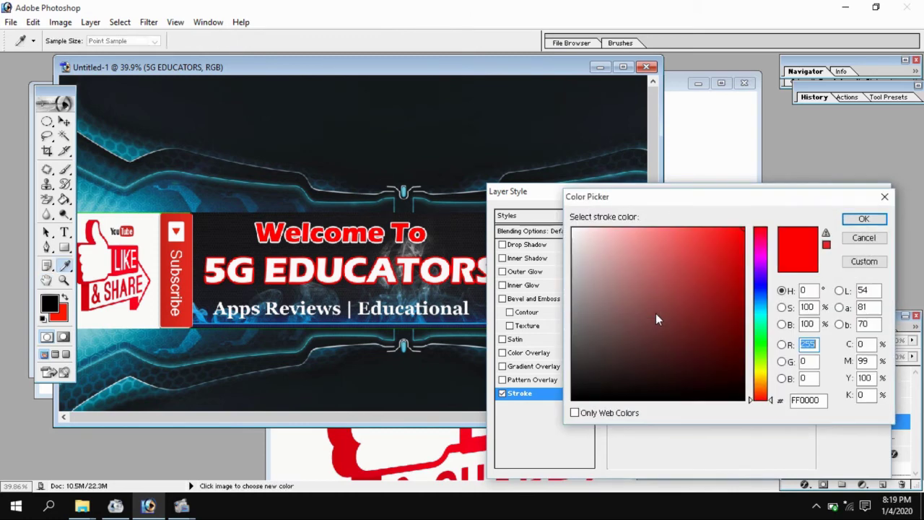
left_click(576, 397)
left_click(862, 220)
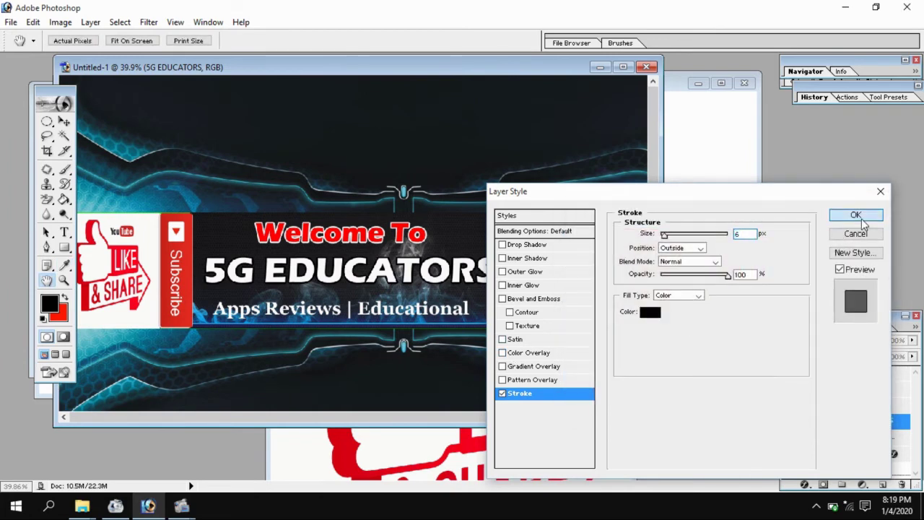
left_click(856, 214)
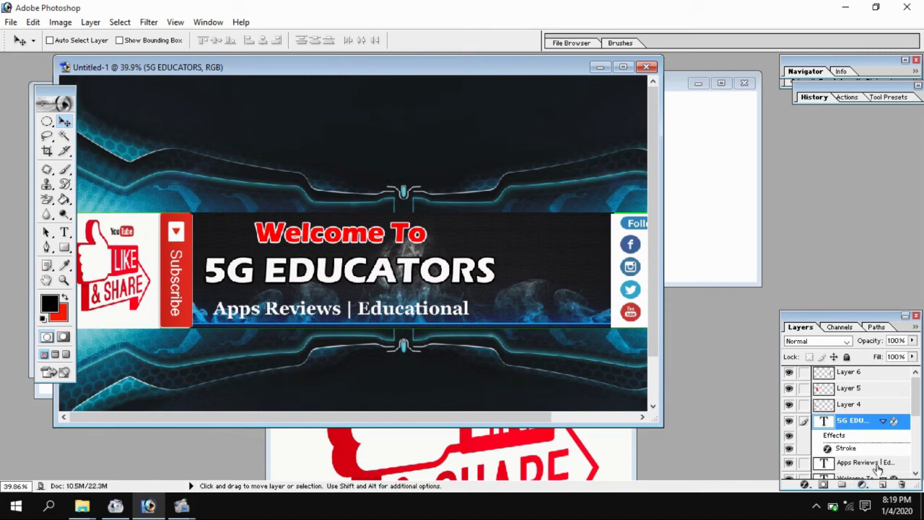
right_click(859, 462)
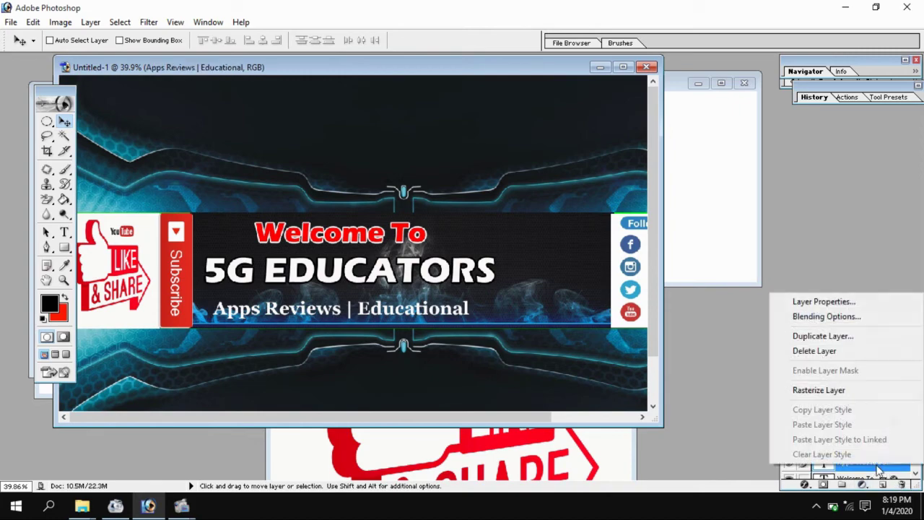
Give the Apps Reviews | Educational subtitle an Orange, Yellow, Orange gradient overlay.
left_click(836, 319)
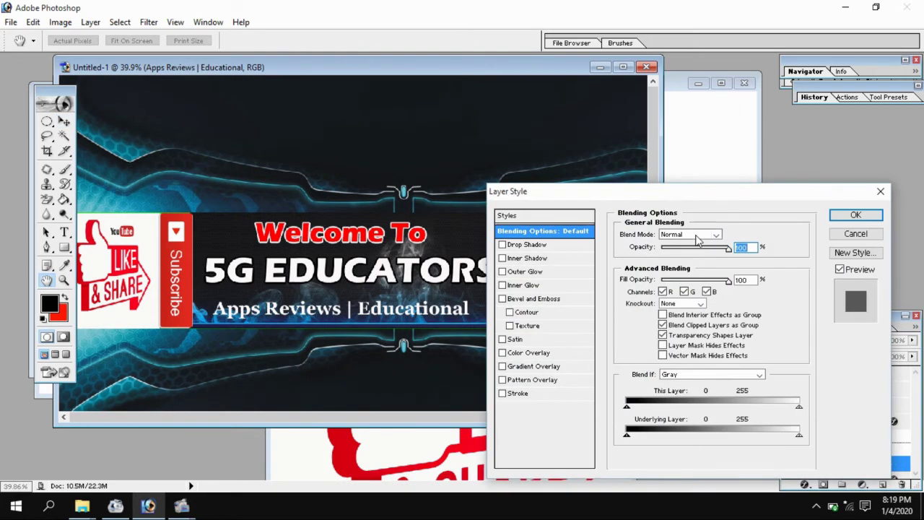
left_click(543, 367)
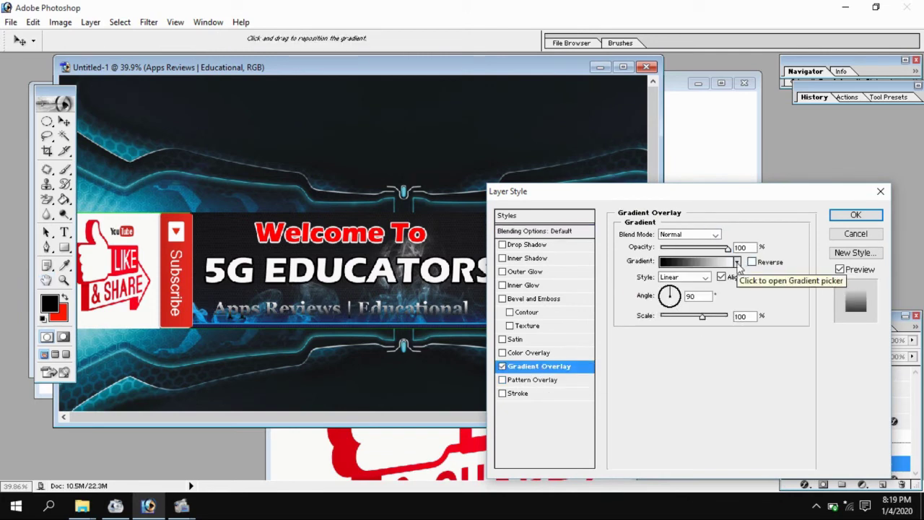
left_click(737, 262)
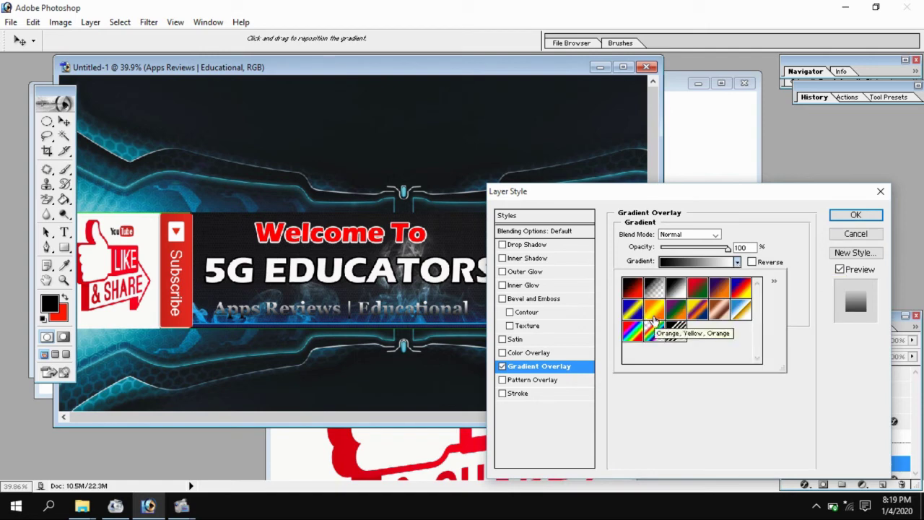
left_click(654, 310)
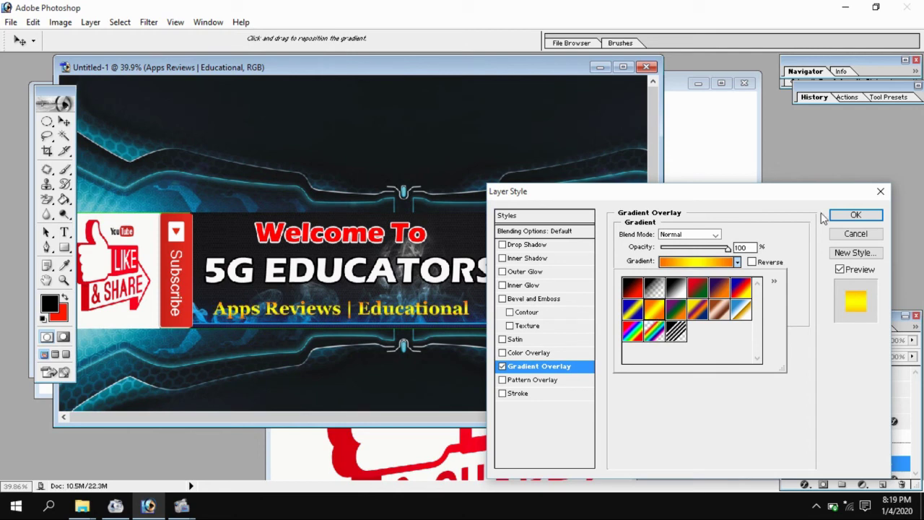
Add a 3 px near-white stroke to the subtitle and apply the layer style.
left_click(531, 396)
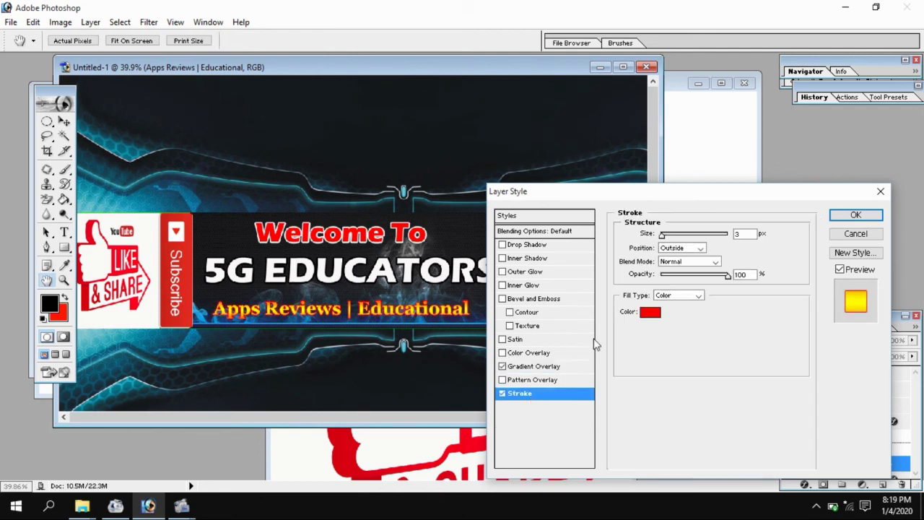
double_click(738, 233)
left_click(650, 313)
left_click(574, 229)
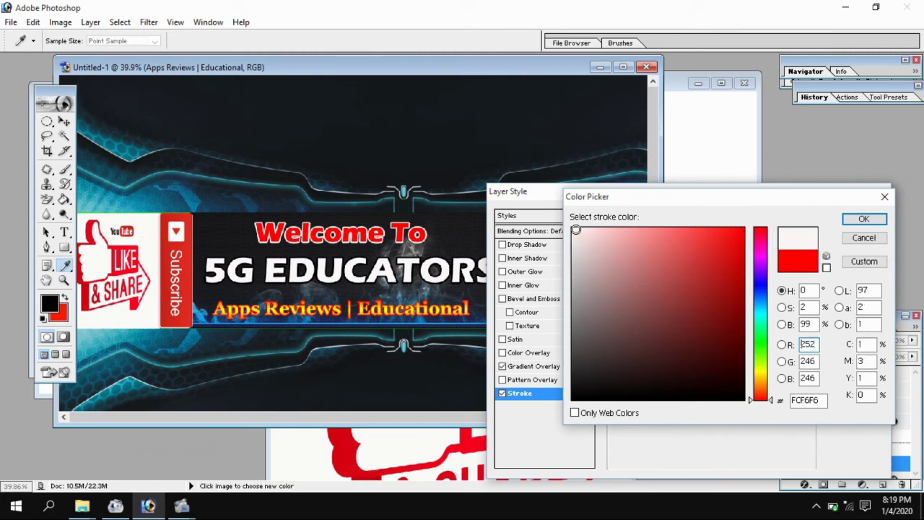
left_click(849, 221)
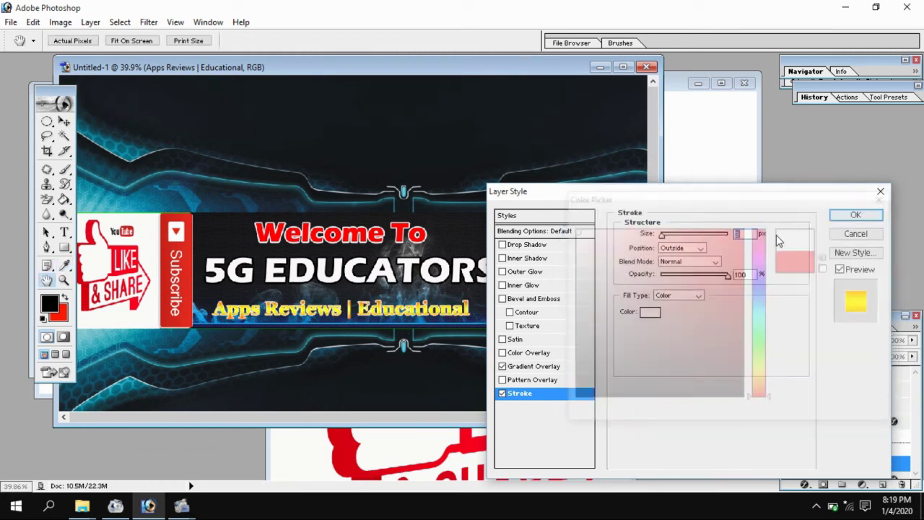
key("Return")
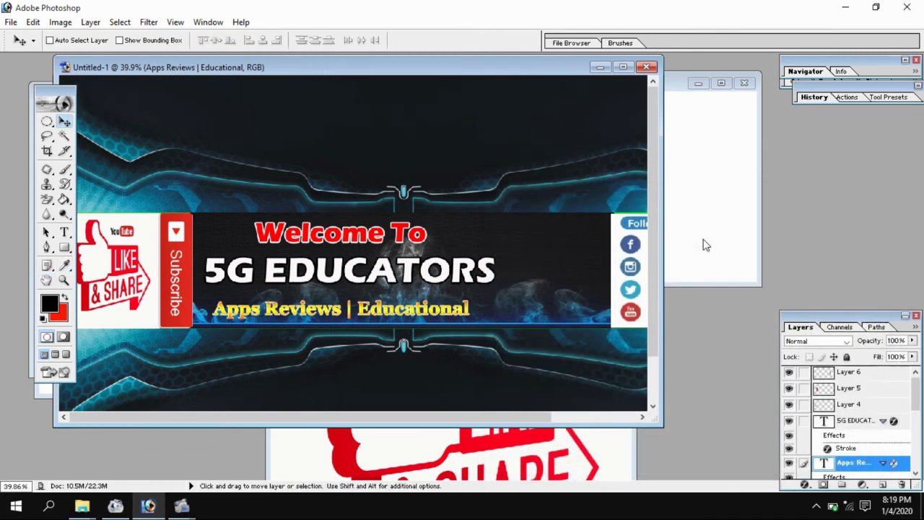
View the banner at actual pixels and change the subtitle's stroke setting to 43.
left_click(623, 67)
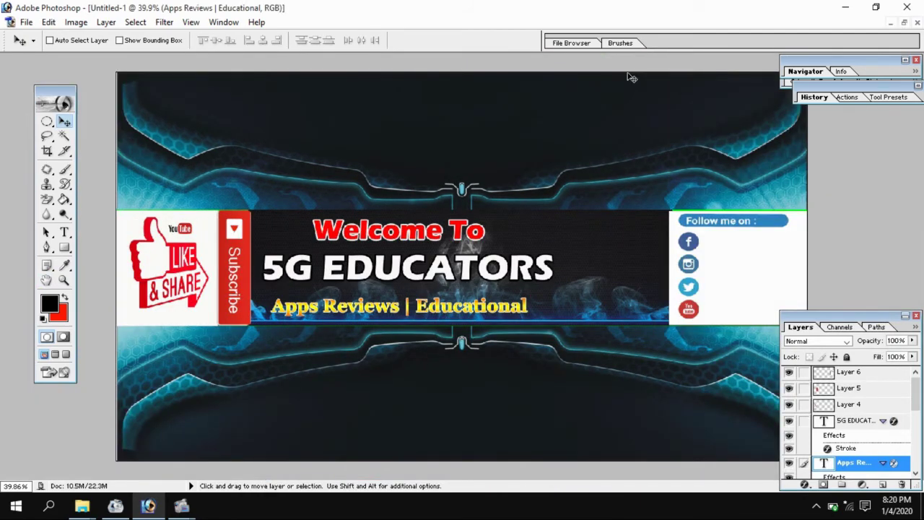
double_click(63, 280)
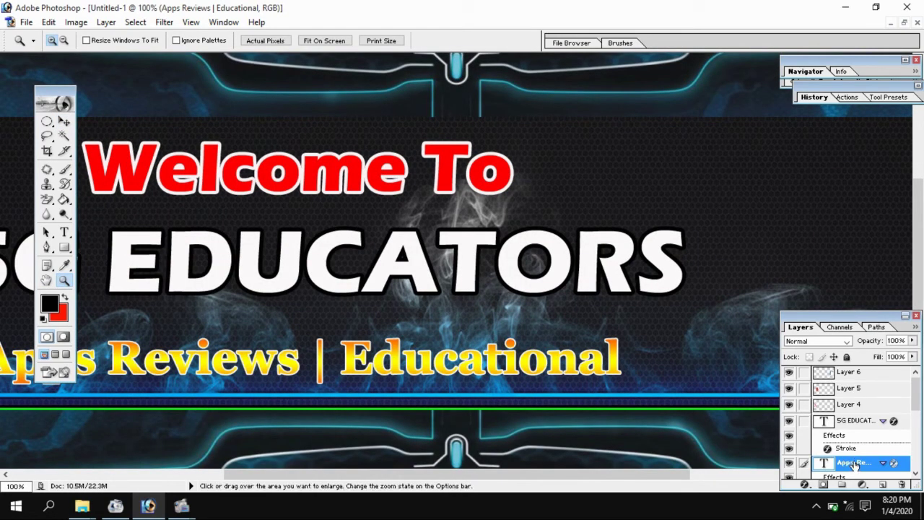
scroll(854, 464, "down", 2)
scroll(851, 466, "down", 1)
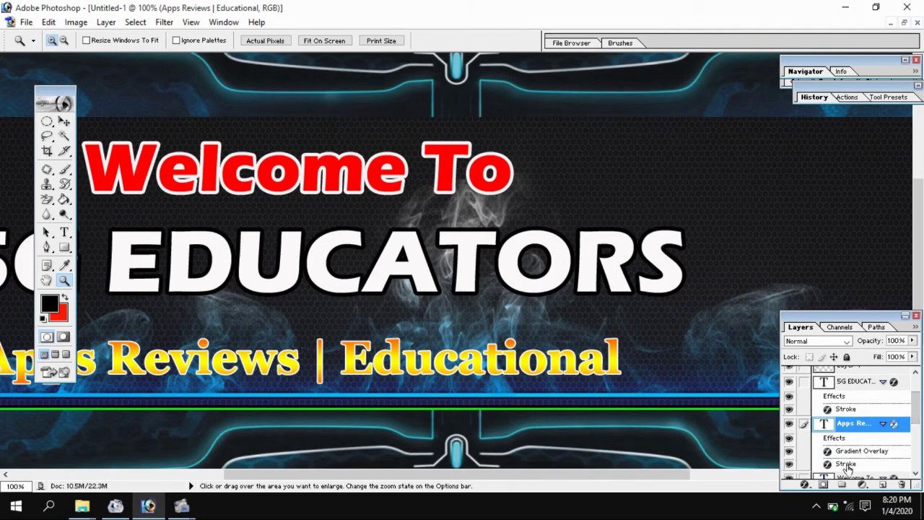
double_click(848, 466)
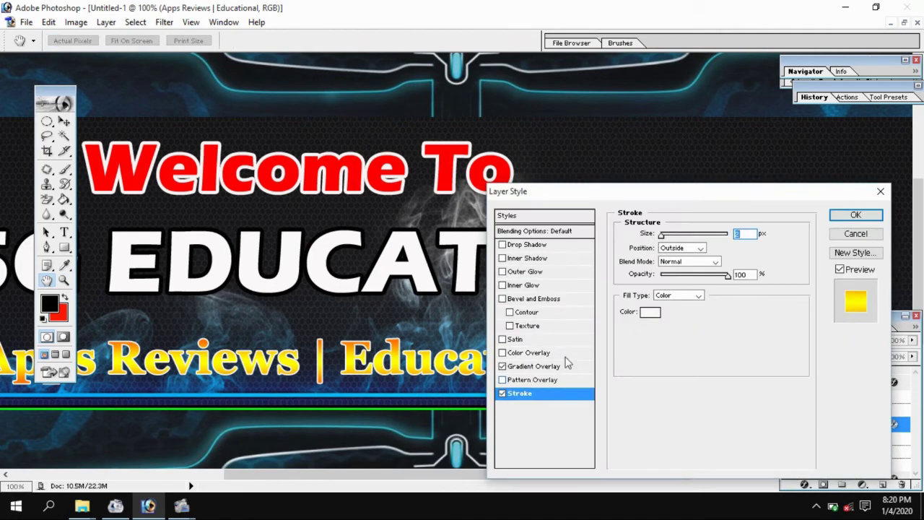
type("4")
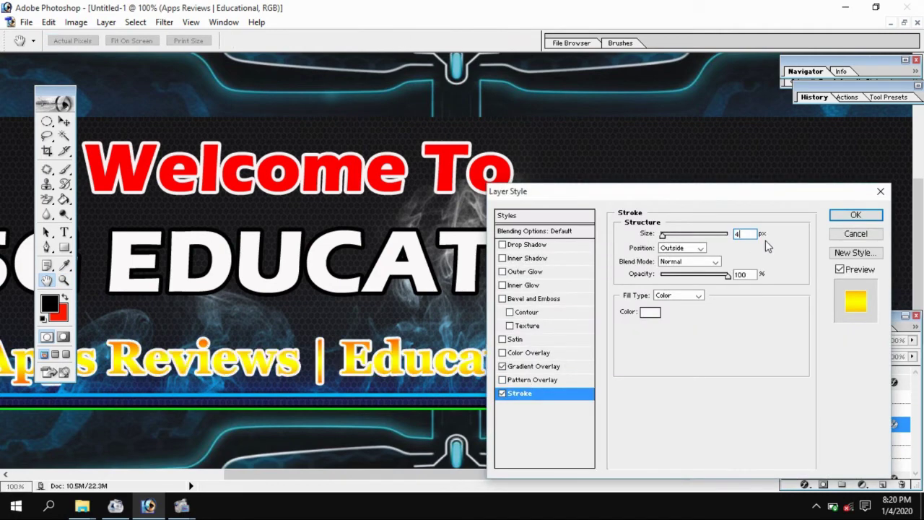
type("3")
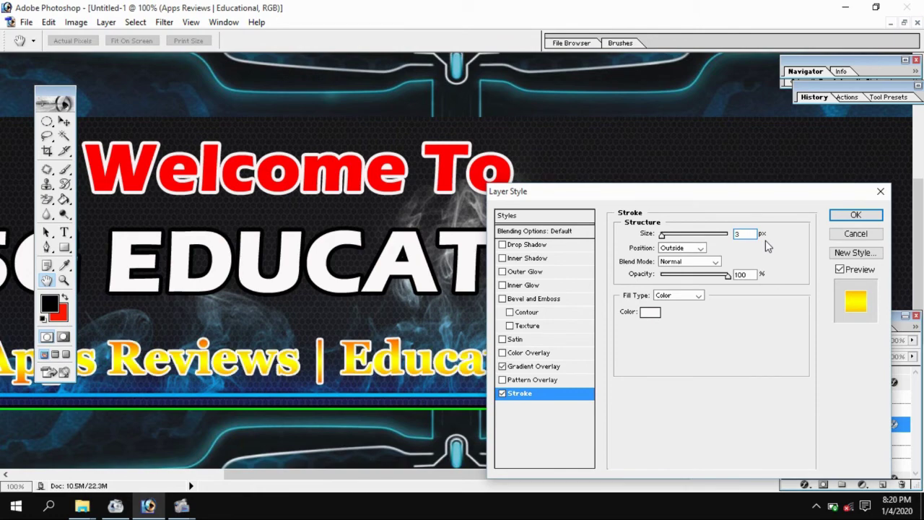
left_click(859, 214)
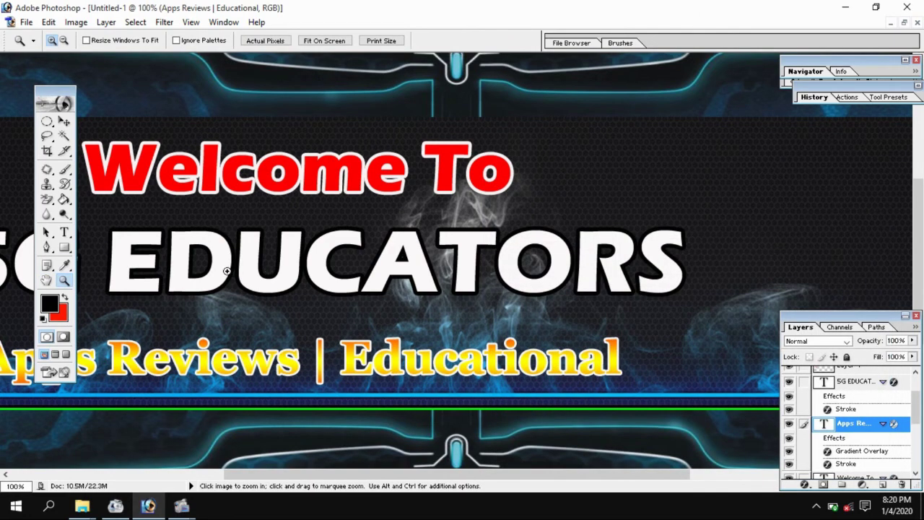
Fit the whole banner on screen and bring up the open File Explorer windows.
right_click(136, 275)
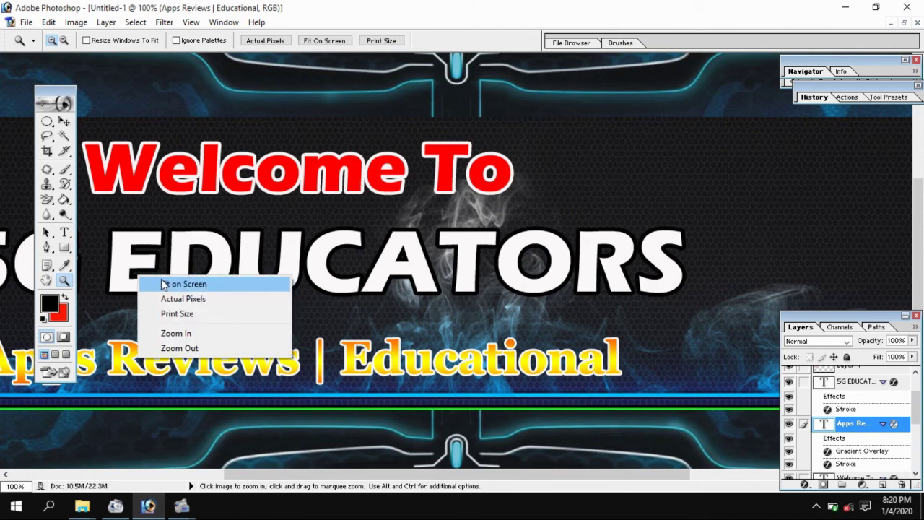
left_click(162, 283)
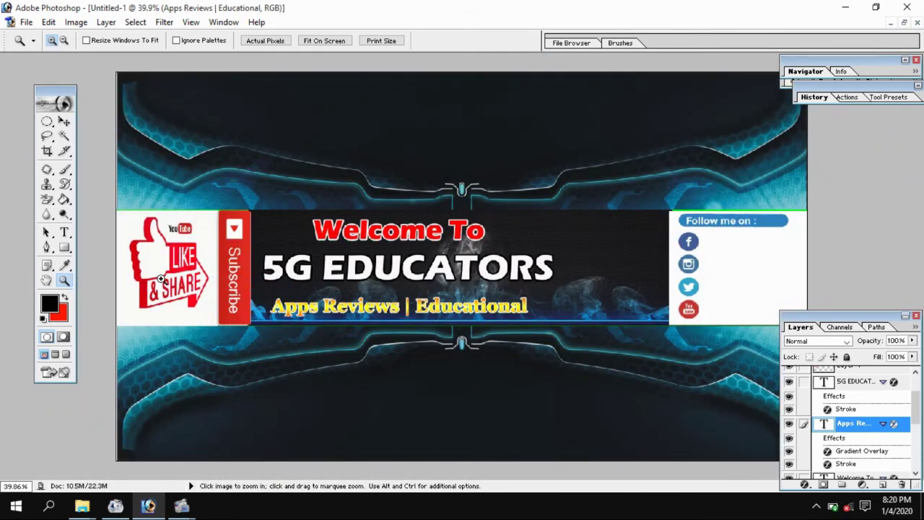
left_click(82, 505)
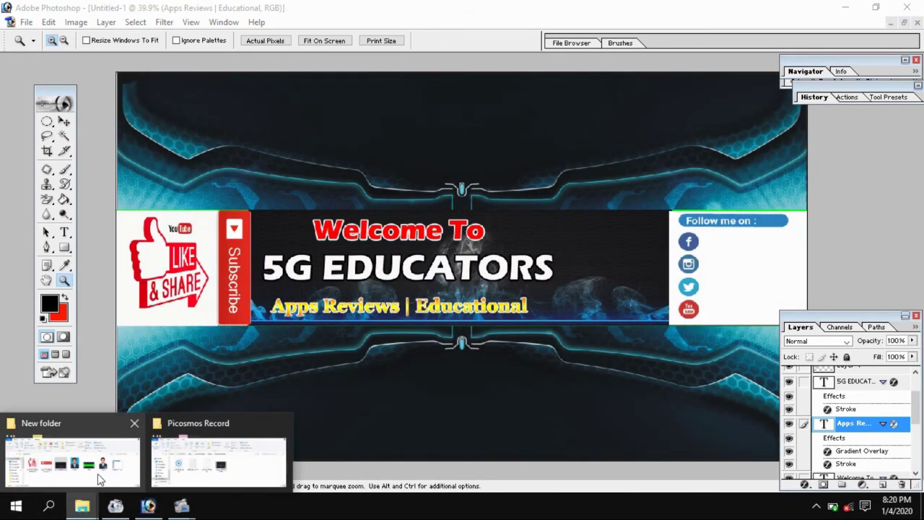
Open the mypic portrait photo from New folder in a maximized Photoshop window.
left_click(99, 478)
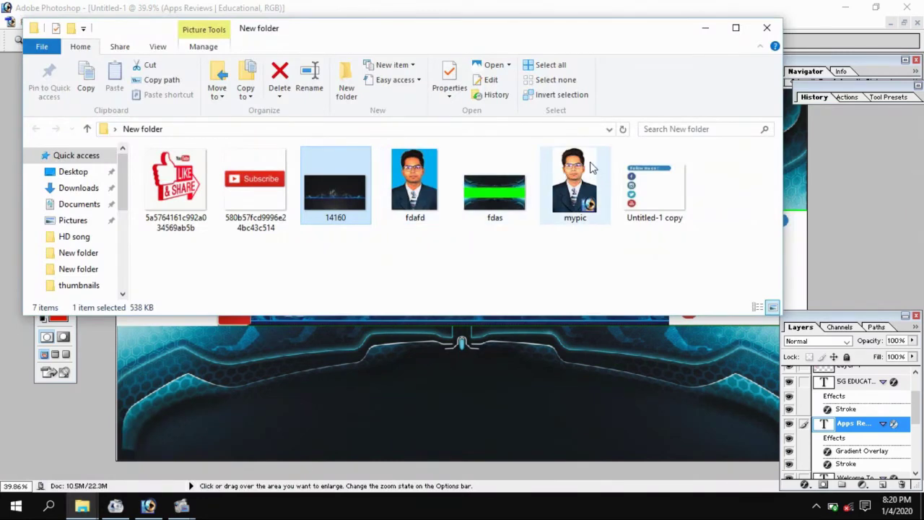
left_click_drag(591, 167, 522, 318)
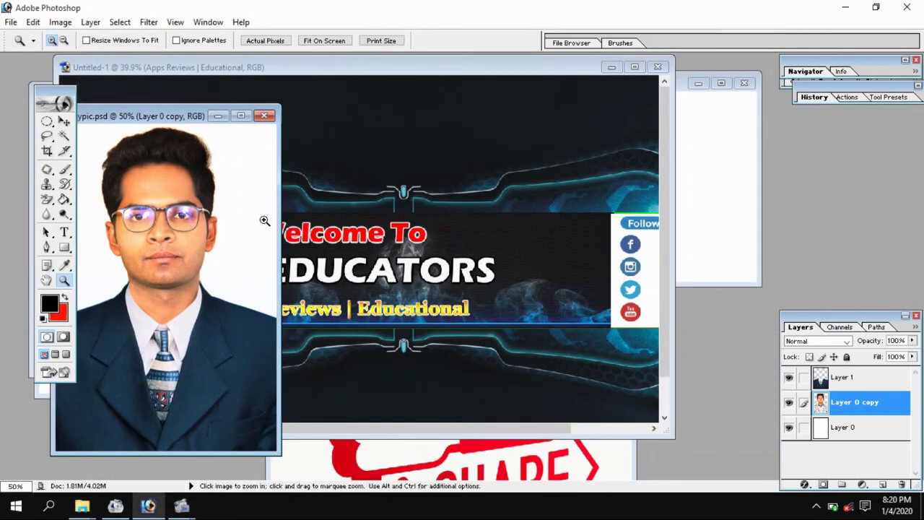
left_click(242, 116)
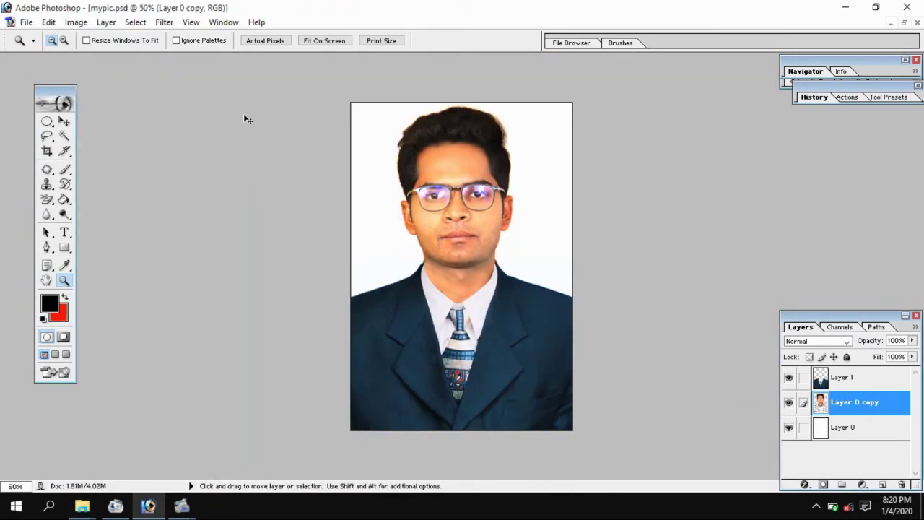
Try a first corner-drag resize of the portrait, then merge all visible layers.
key("ctrl+t")
mouse_move(351, 103)
left_mouse_down()
mouse_move(380, 144)
mouse_move(355, 124)
mouse_move(351, 103)
left_mouse_up()
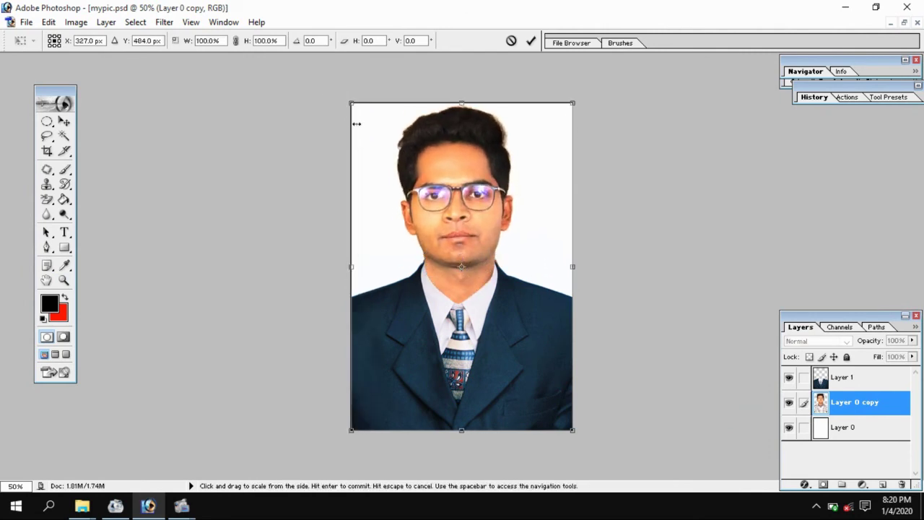
left_click(106, 23)
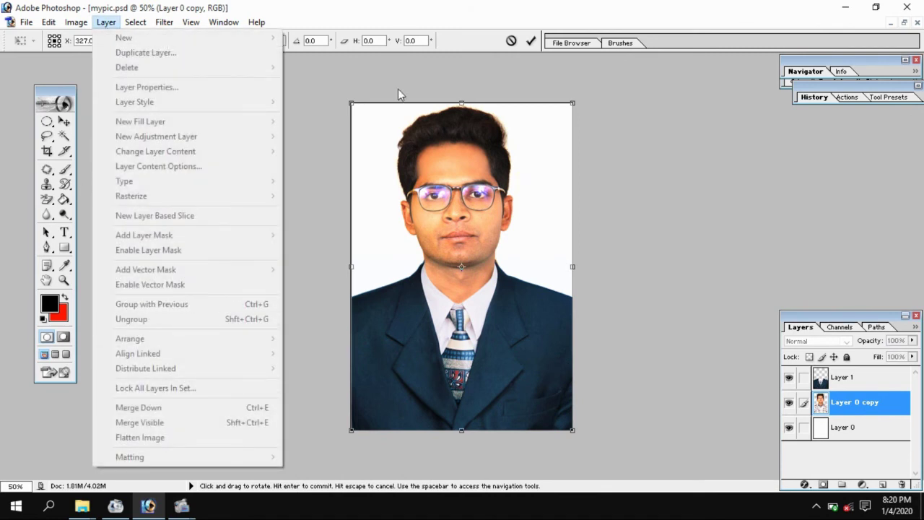
left_click(542, 47)
left_click(531, 40)
key("z")
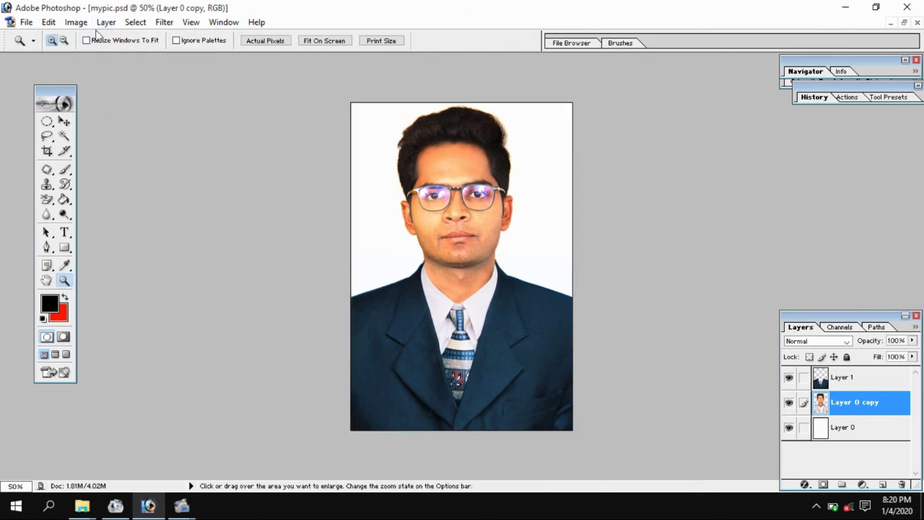
left_click(78, 22)
mouse_move(106, 23)
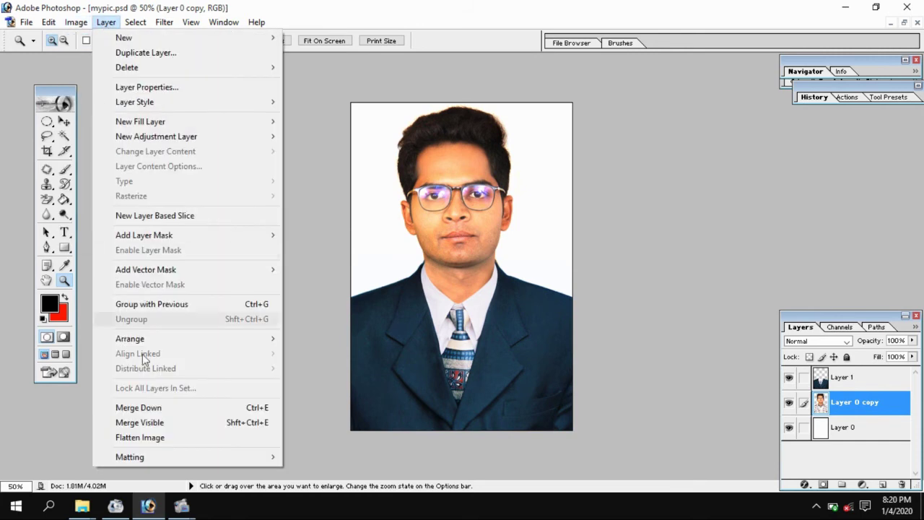
left_click(158, 424)
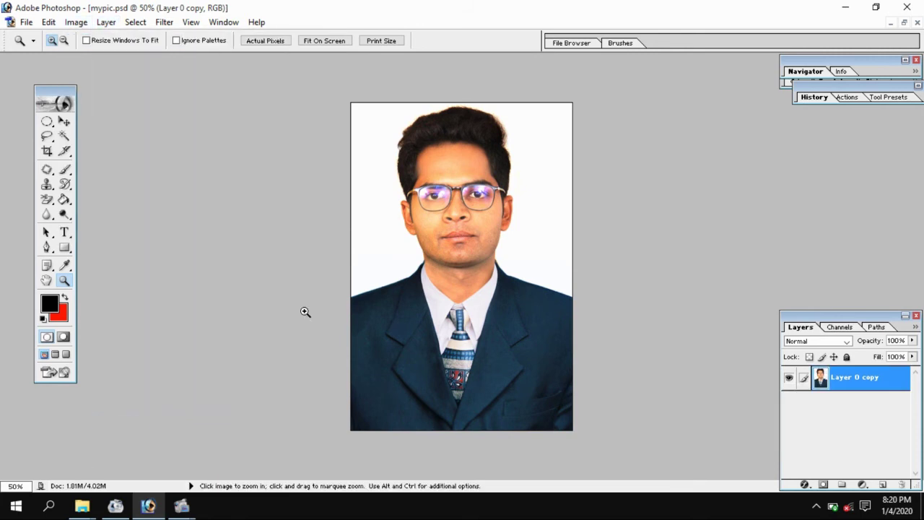
Scale the merged portrait to 84.7% and nudge it slightly up and left.
key("ctrl+t")
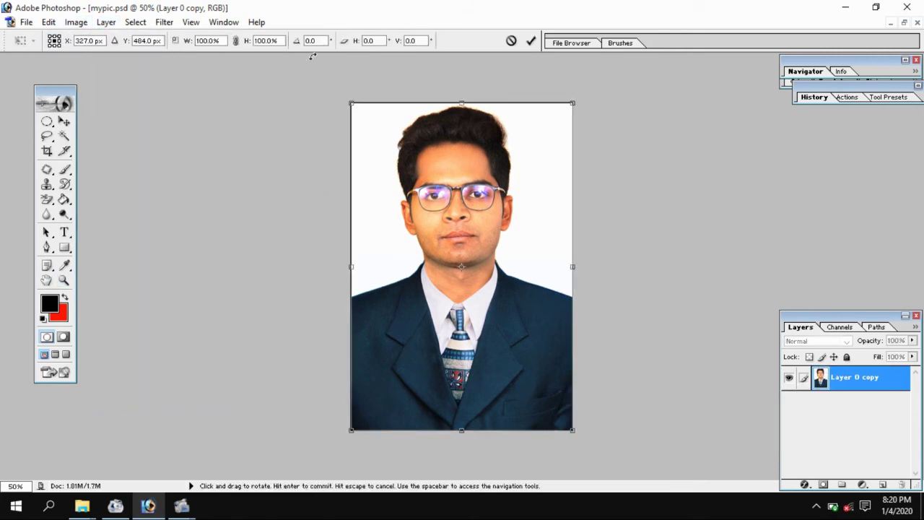
left_click_drag(353, 107, 382, 164)
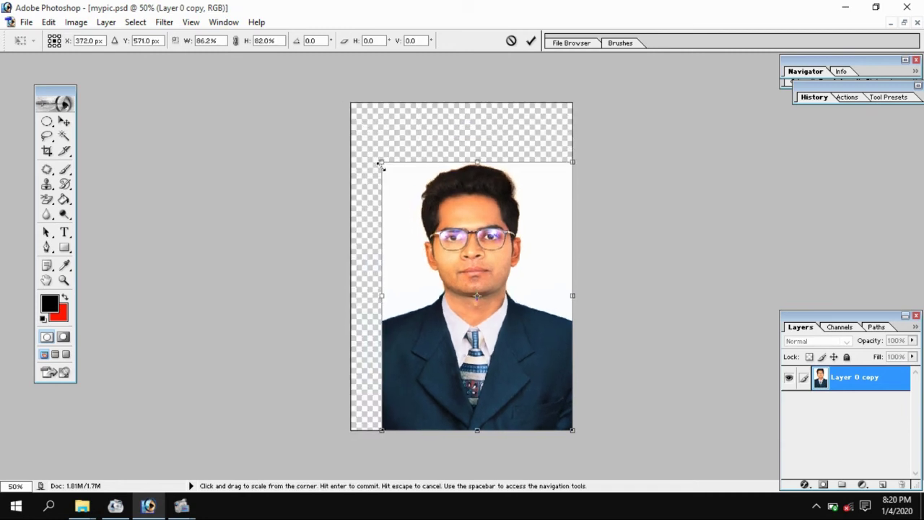
key("ctrl+z")
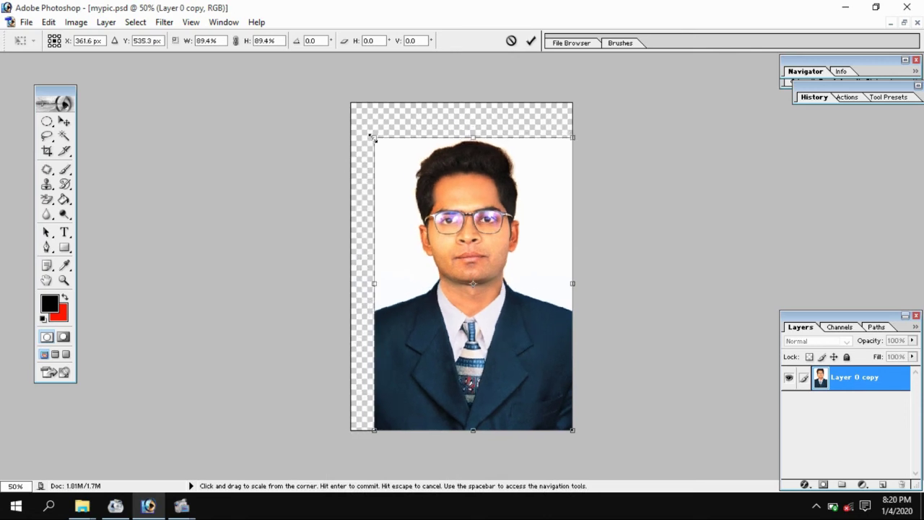
left_click_drag(348, 102, 384, 148)
left_click_drag(442, 207, 423, 185)
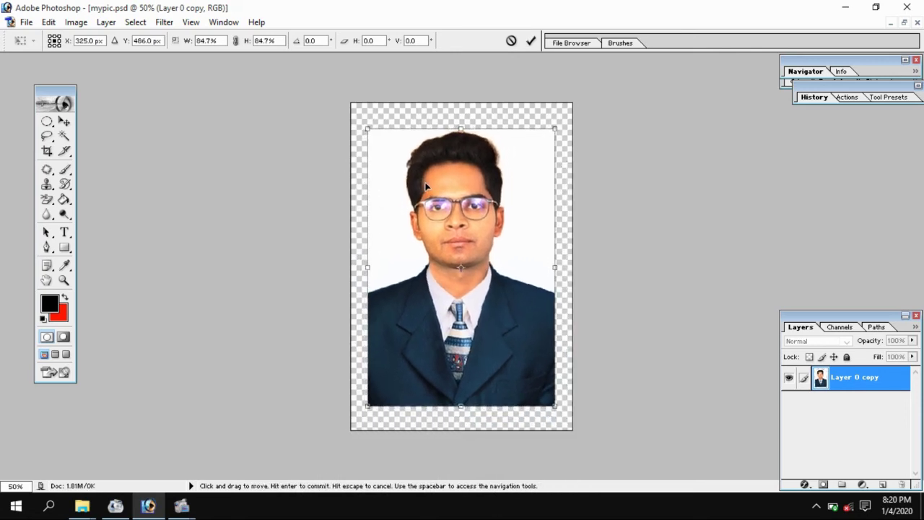
left_click(531, 42)
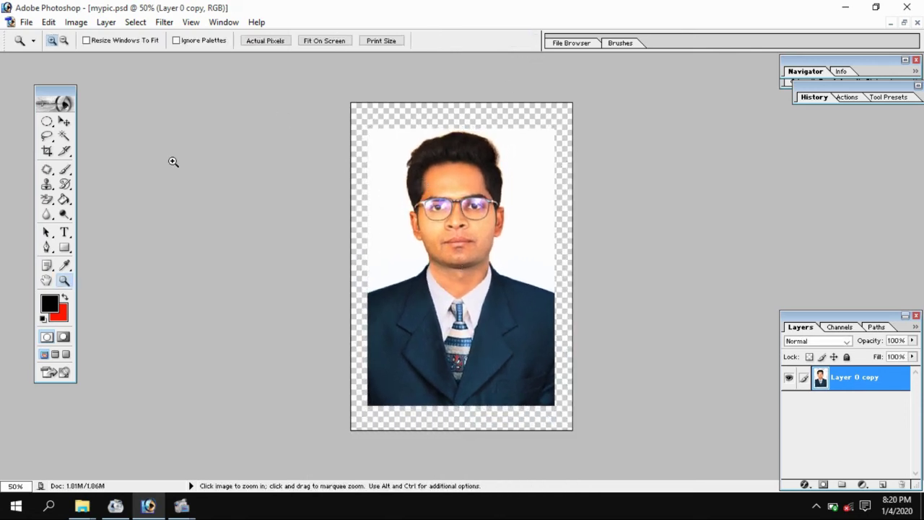
left_click(47, 123)
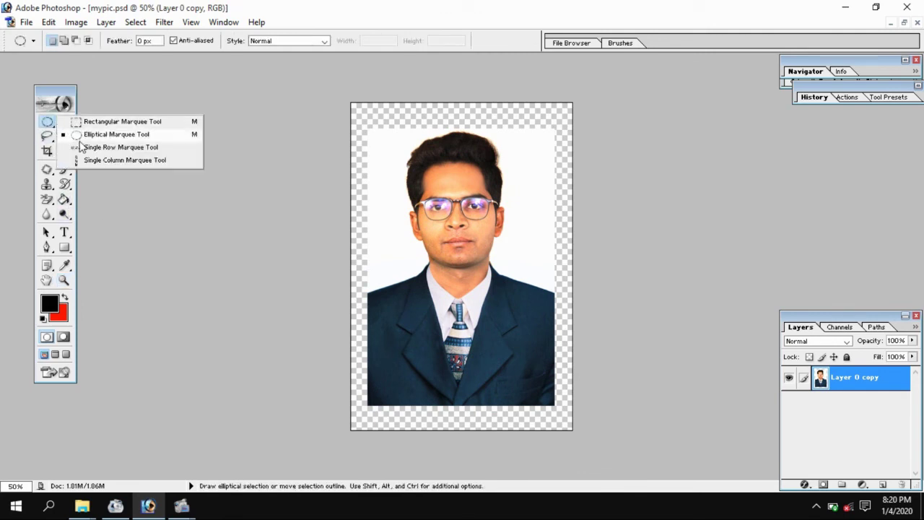
Select an elliptical area around the head and shoulders and delete everything outside it.
left_click_drag(381, 129, 537, 341)
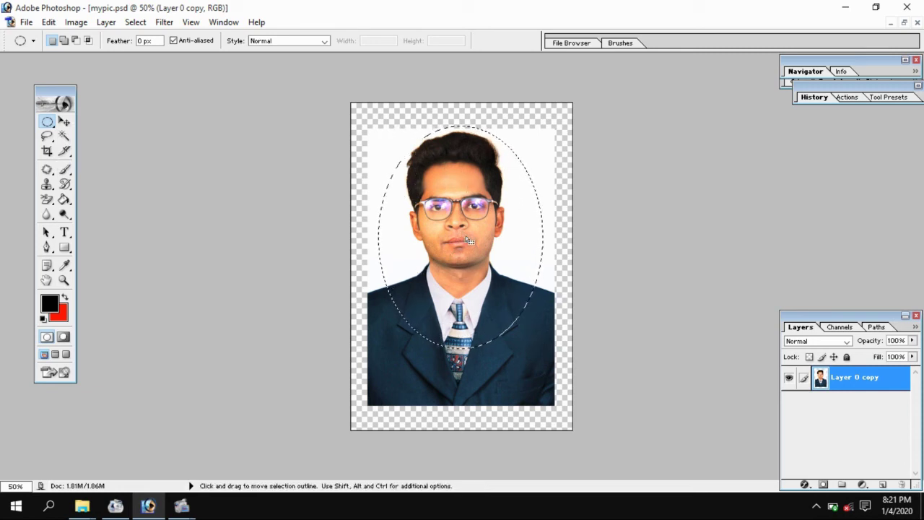
left_click(66, 126)
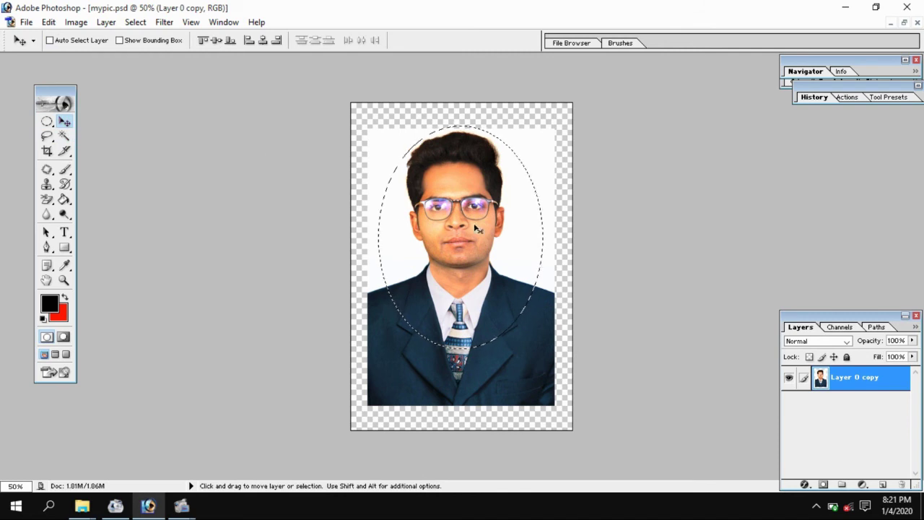
left_click_drag(476, 228, 480, 231)
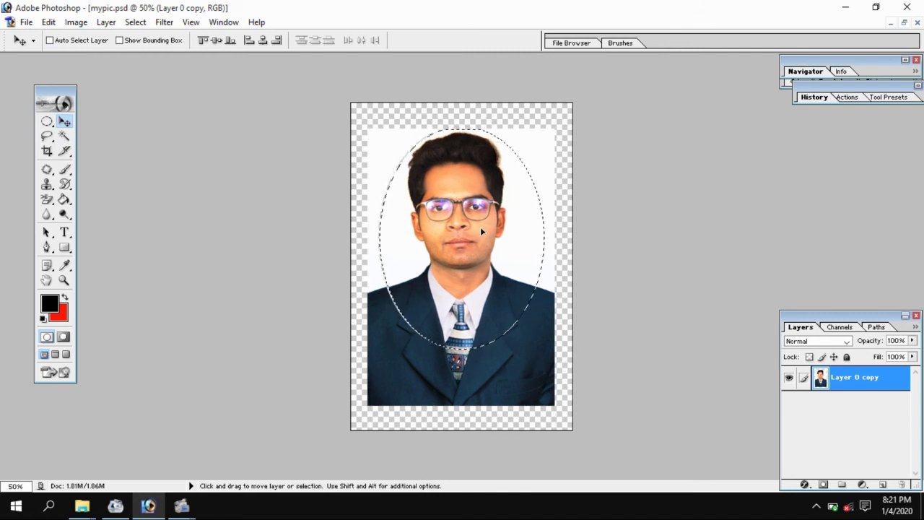
key("ctrl+z")
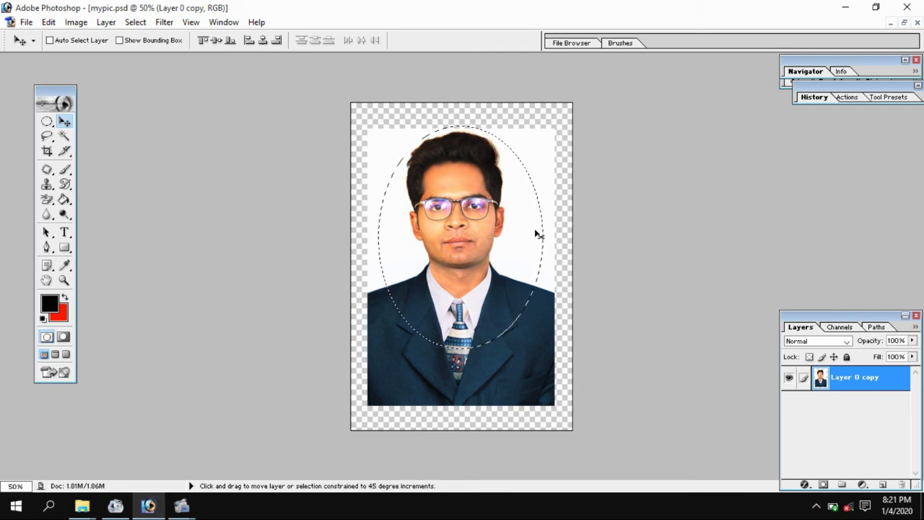
key("ctrl+shift+i")
key("Delete")
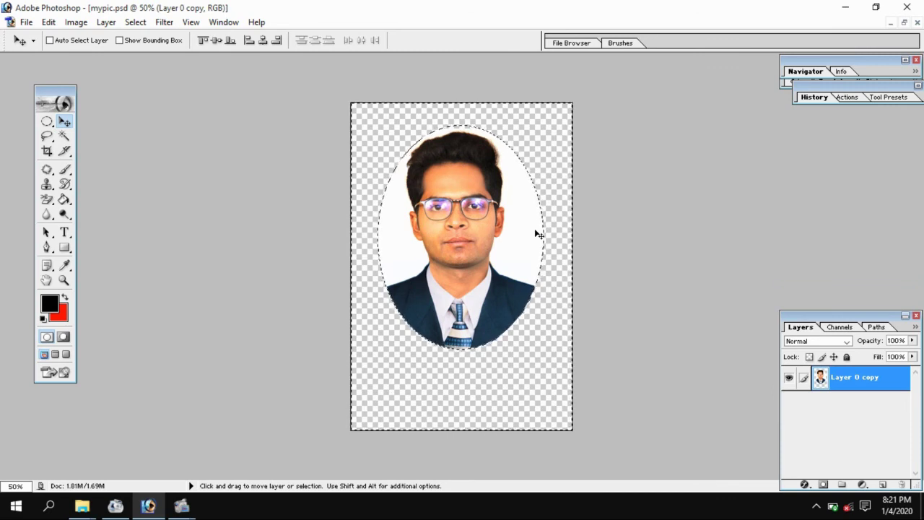
key("shift")
key("ctrl+shift+i")
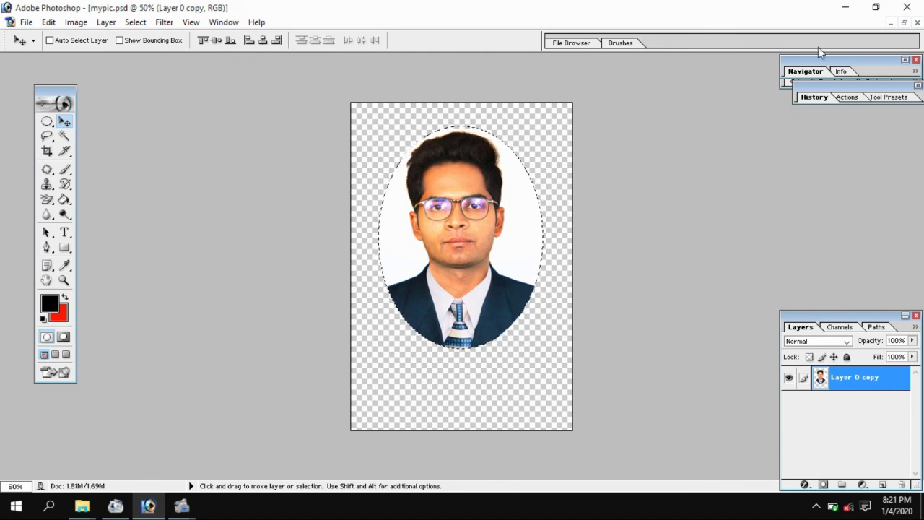
left_click(905, 24)
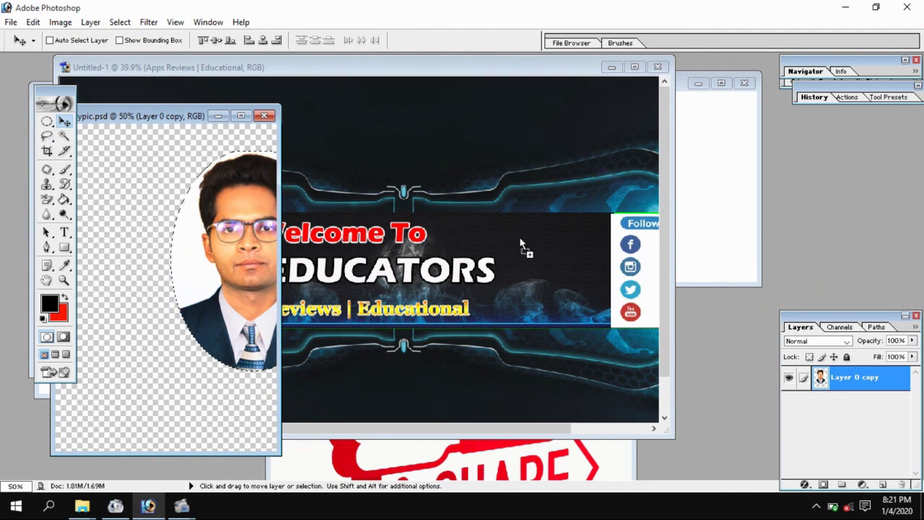
Place the oval portrait in the banner at 60% size, just left of the Follow me on panel.
left_click_drag(176, 228, 555, 246)
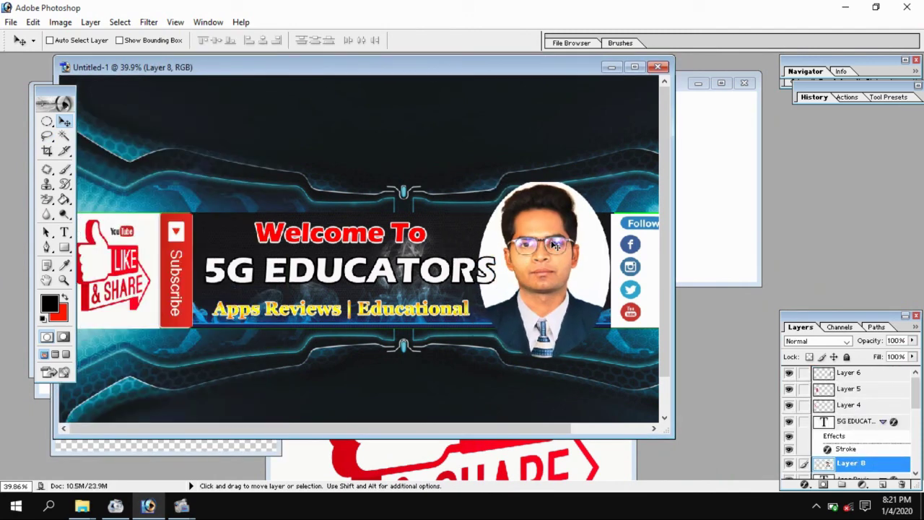
key("ctrl+t")
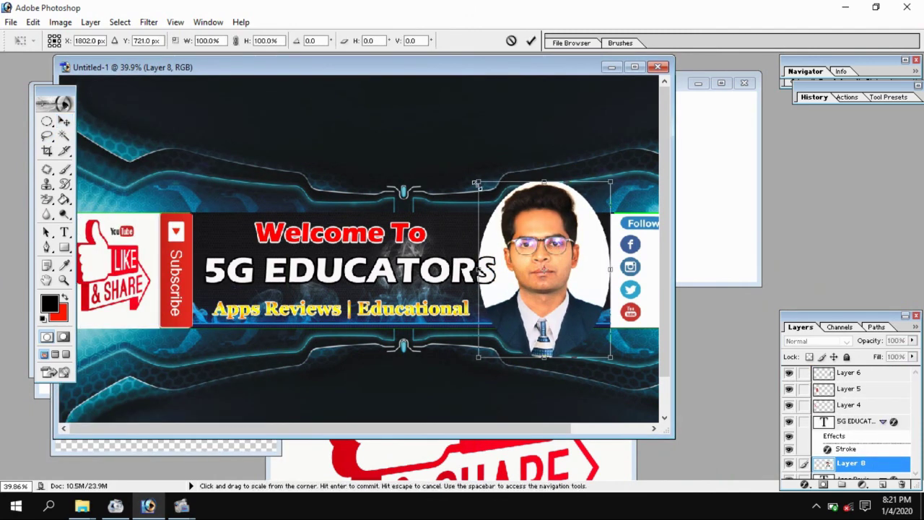
left_click_drag(473, 182, 531, 252)
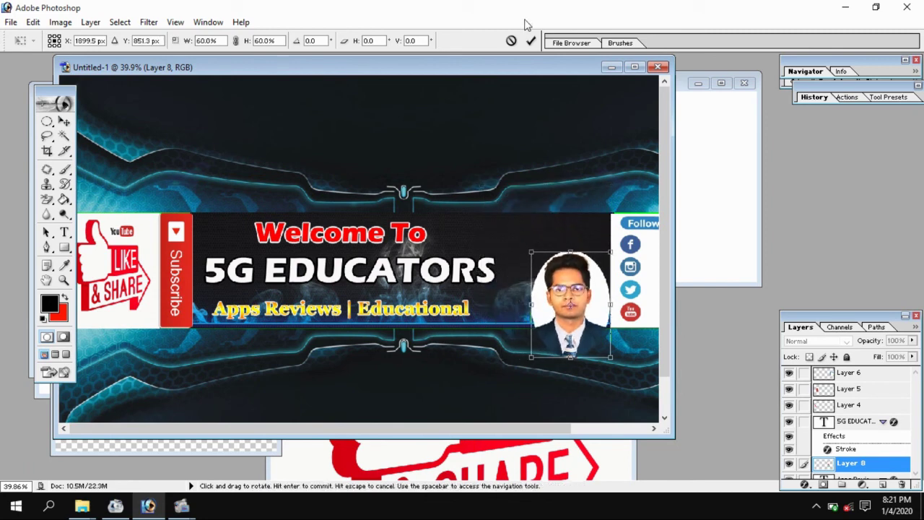
left_click(531, 41)
left_click_drag(574, 317, 566, 283)
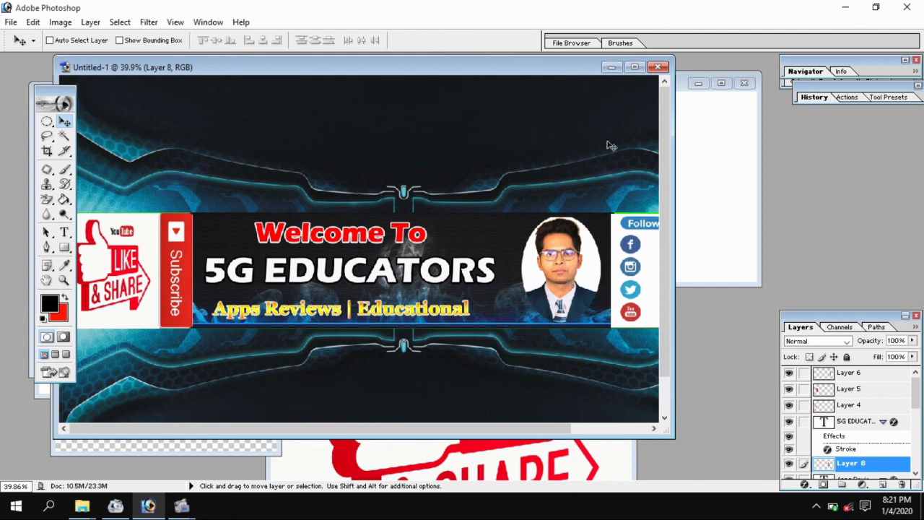
left_click(634, 66)
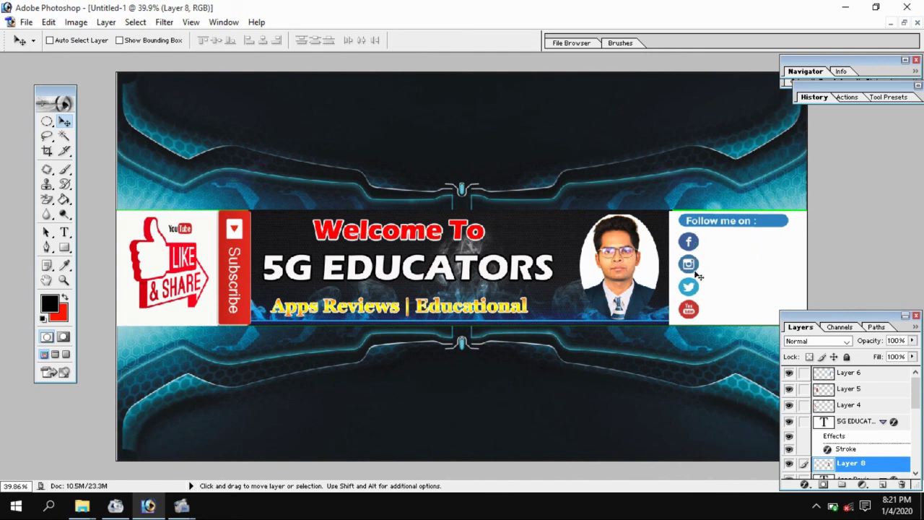
Save the banner as a maximum-quality JPEG named ejafjd in New folder.
left_click(25, 23)
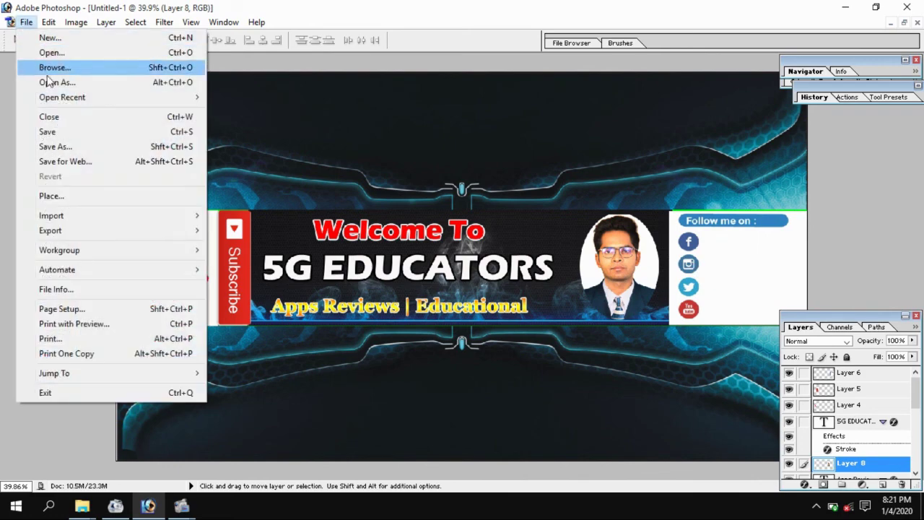
left_click(118, 148)
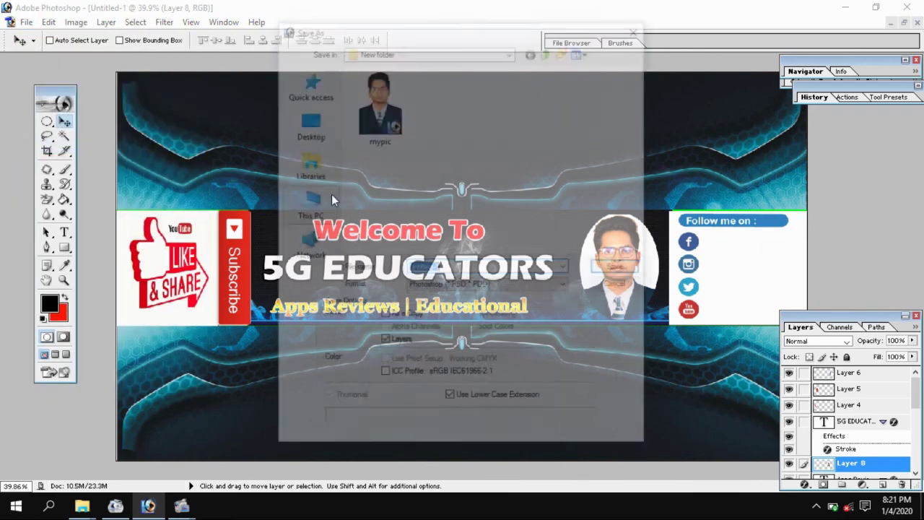
left_click(518, 286)
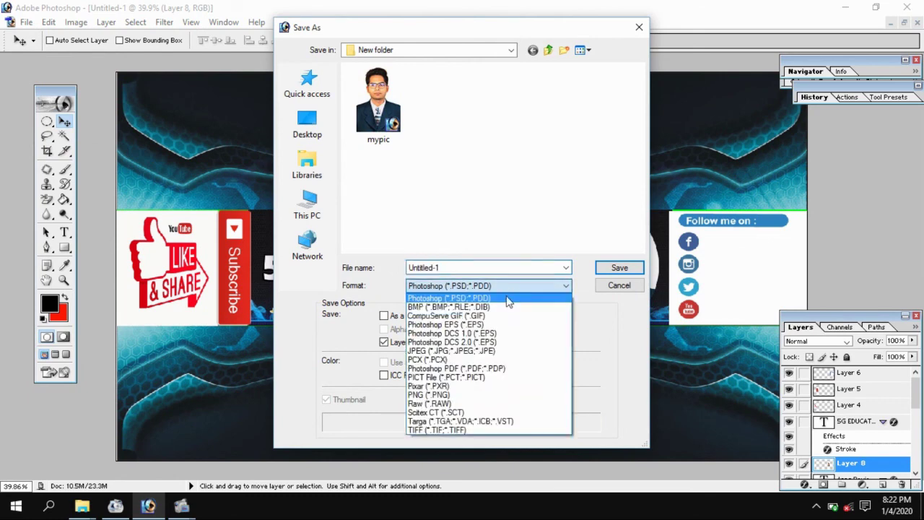
left_click(457, 351)
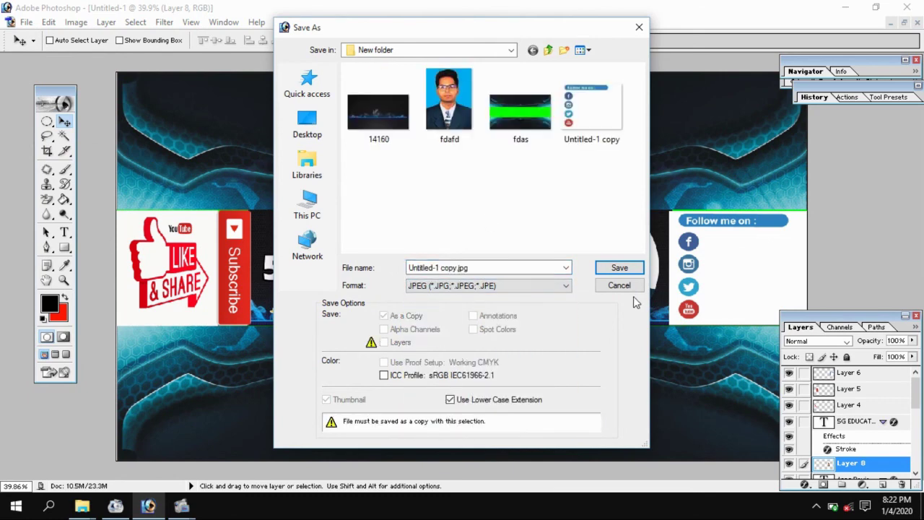
triple_click(540, 267)
type("ejafjd")
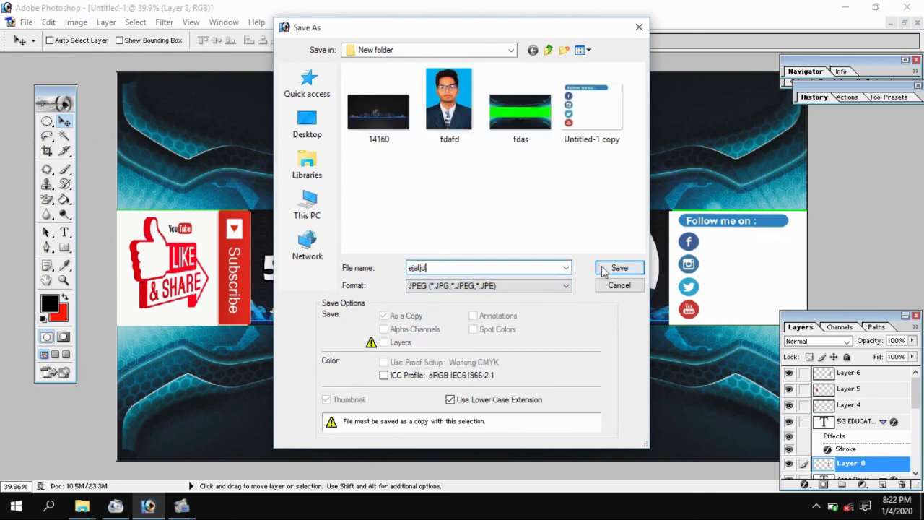
left_click(614, 268)
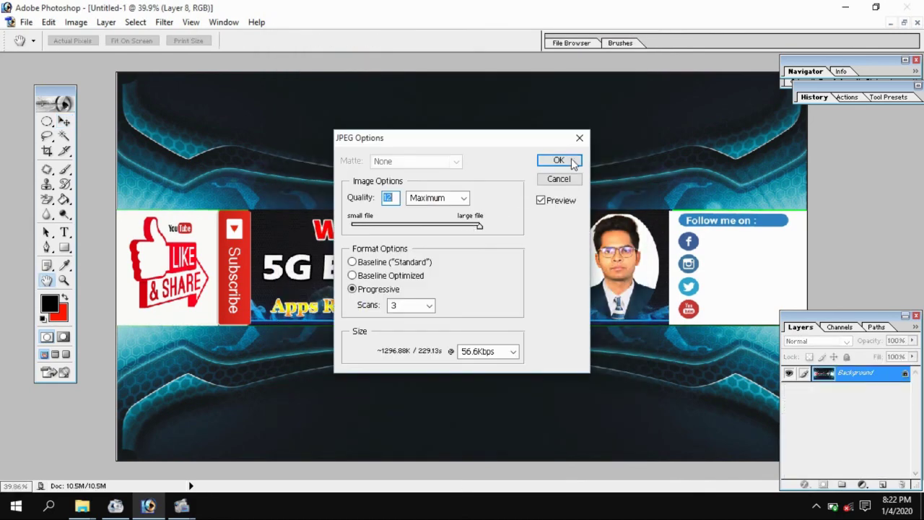
left_click(561, 161)
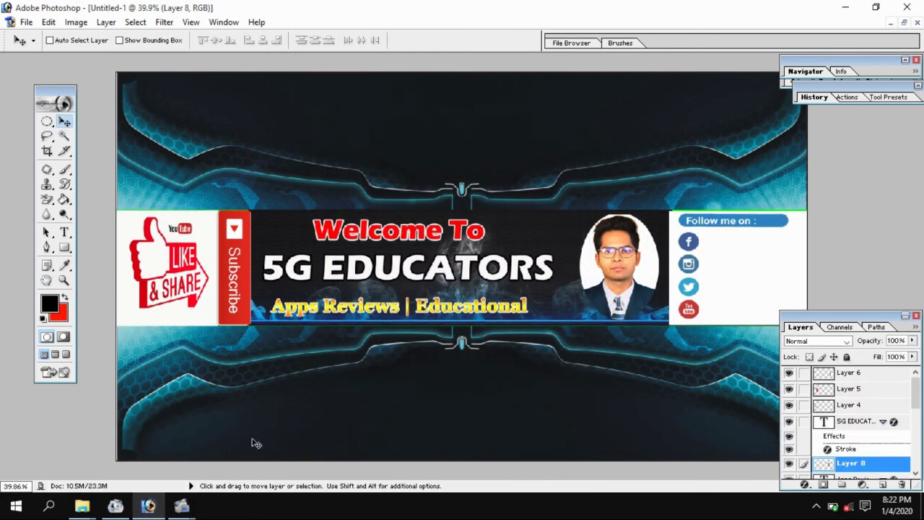
Open the saved ejafjd image from New folder in File Explorer.
left_click(97, 507)
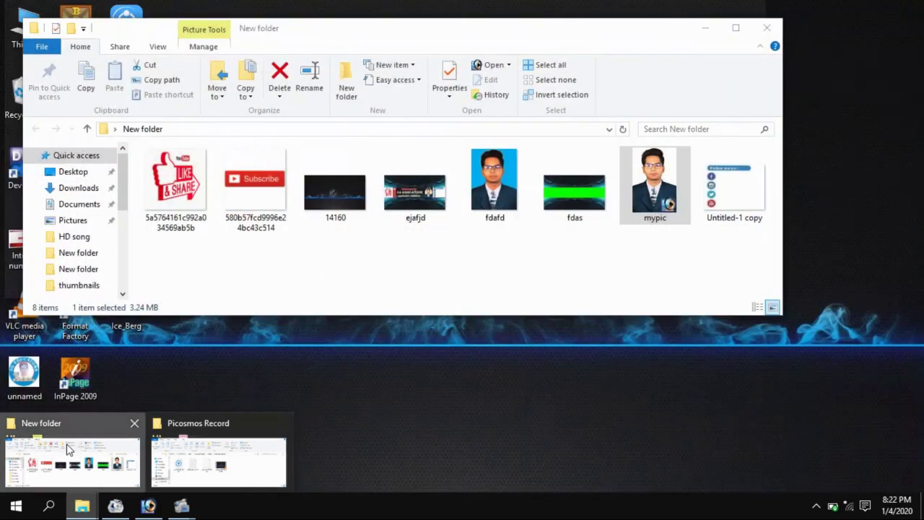
left_click(87, 462)
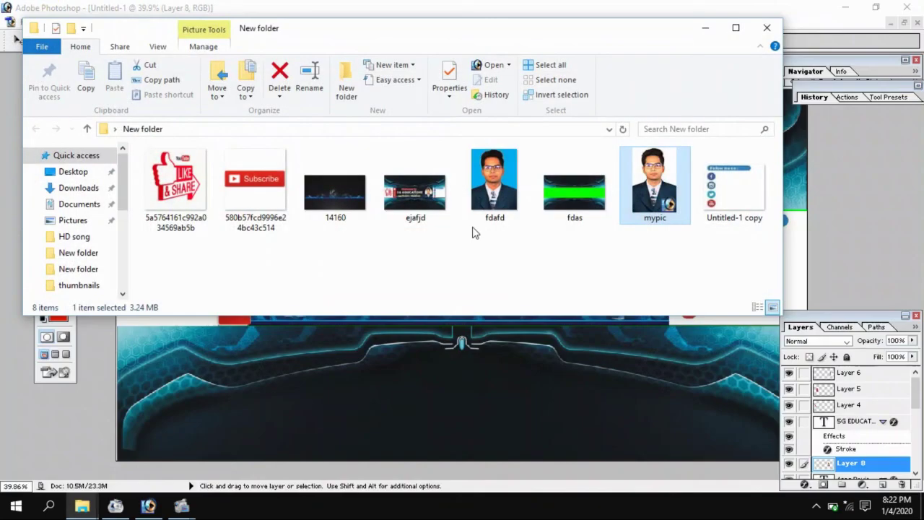
double_click(410, 191)
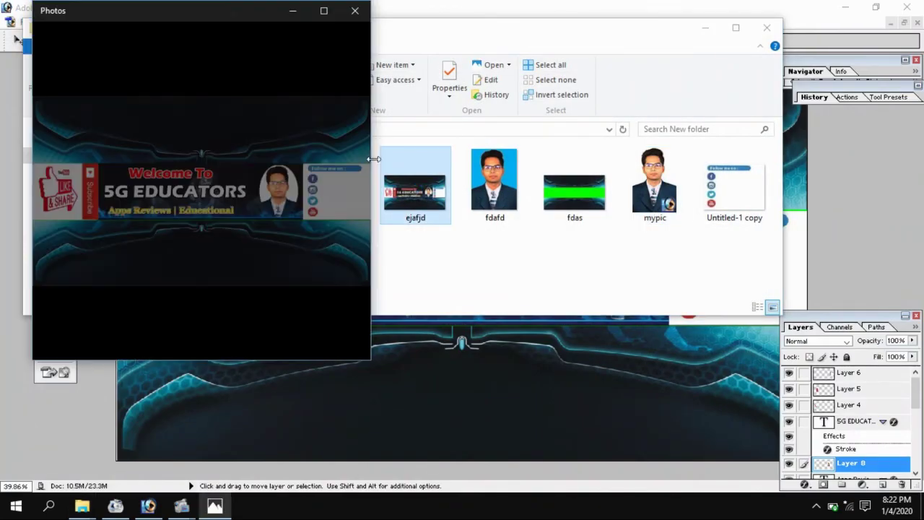
Maximize ejafjd.jpg in Photos, zoom in and back out, then close the viewer.
left_click(324, 10)
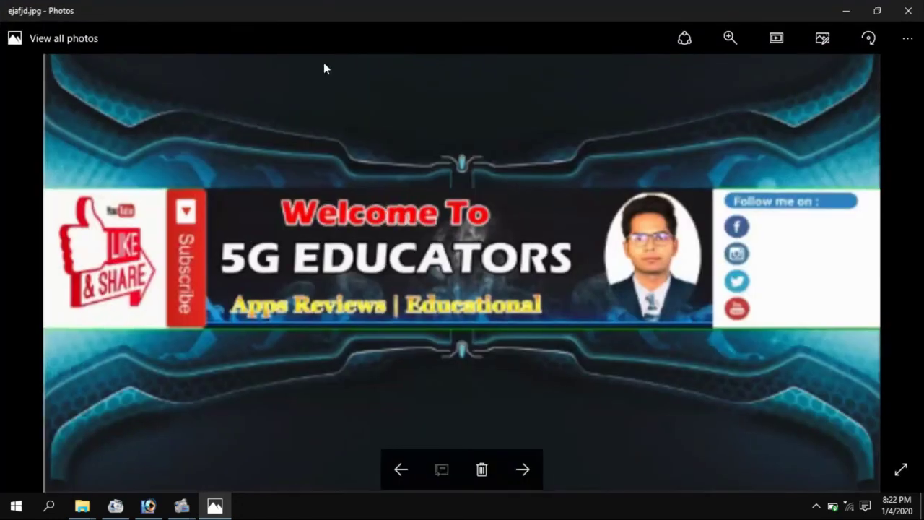
double_click(425, 244)
double_click(424, 244)
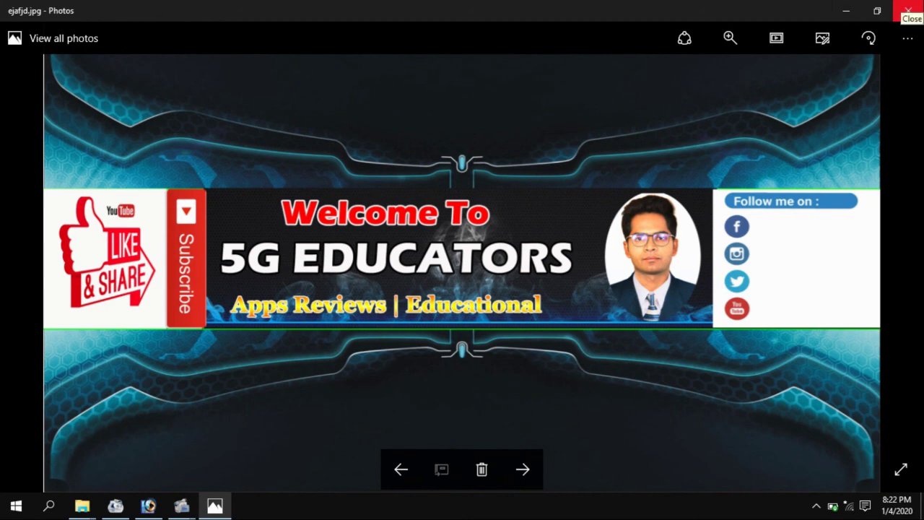
left_click(908, 10)
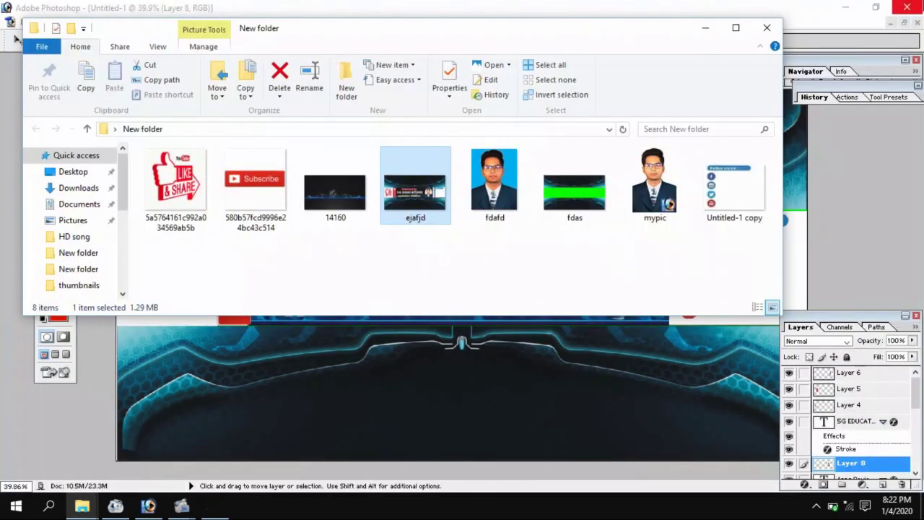